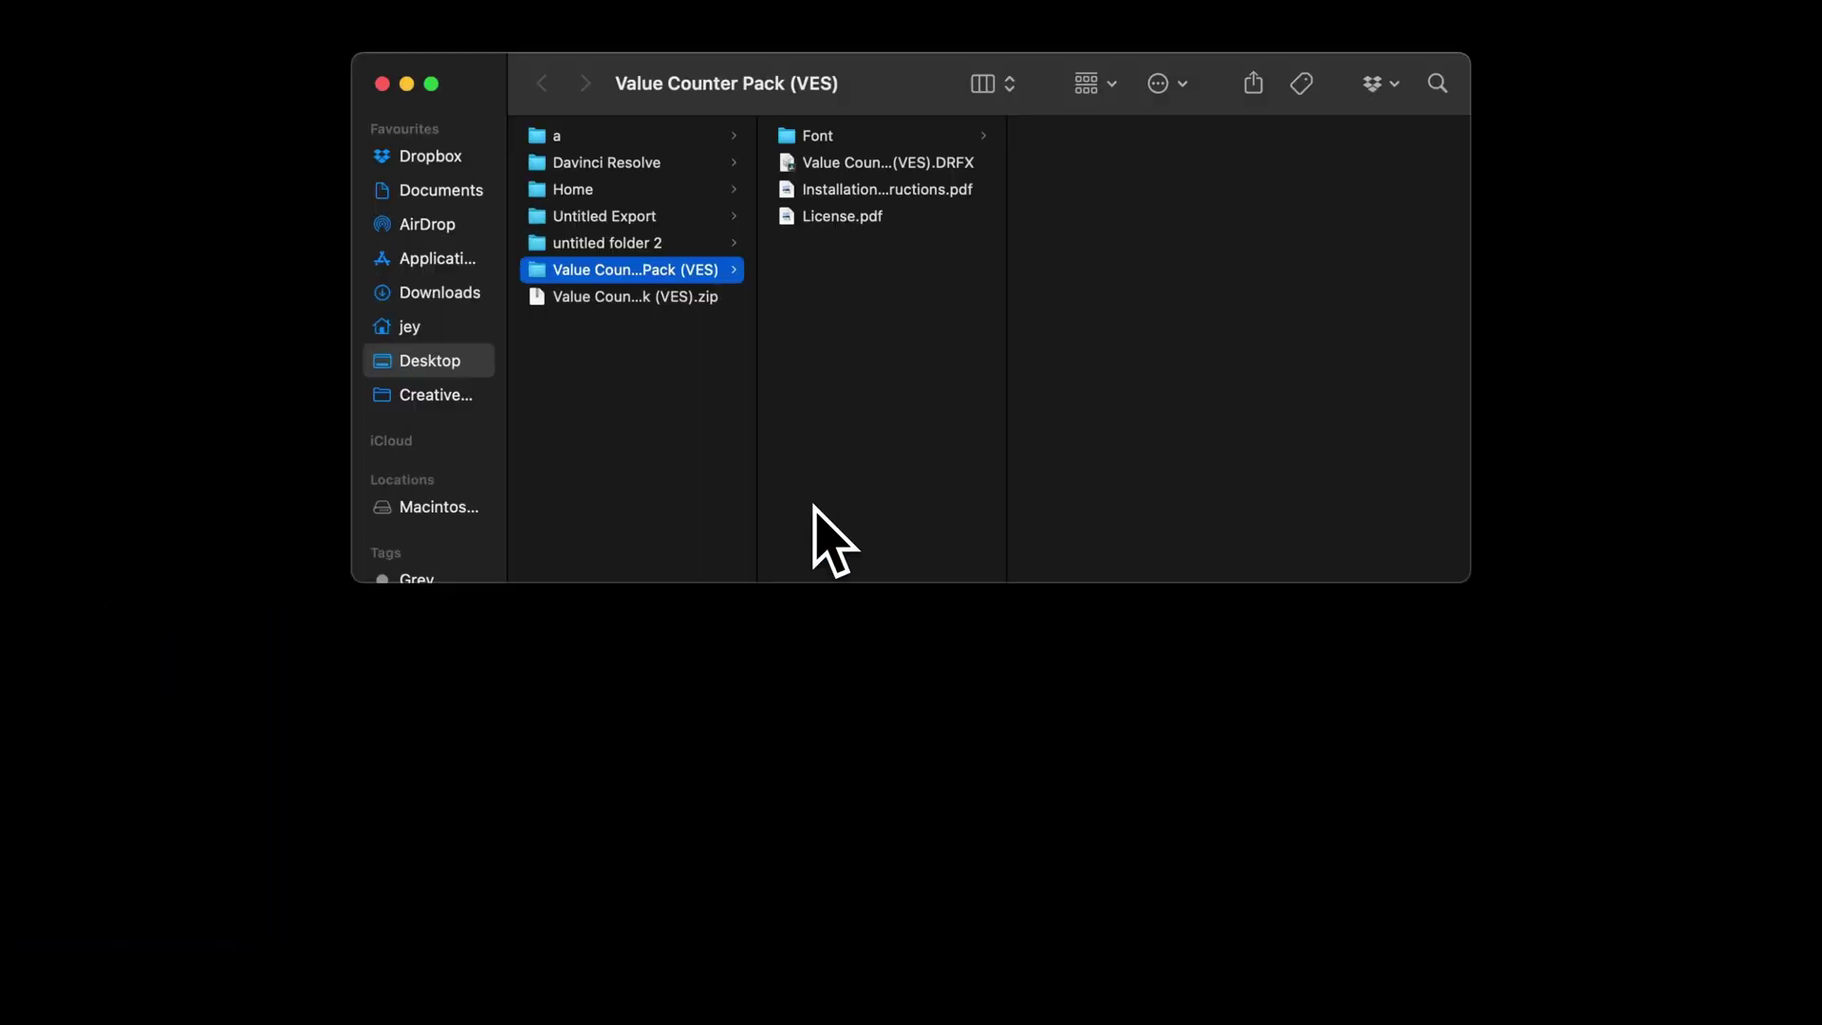
Preview the license and instruction PDFs, then select all 18 Poppins fonts in the Font folder.
click(840, 218)
click(836, 192)
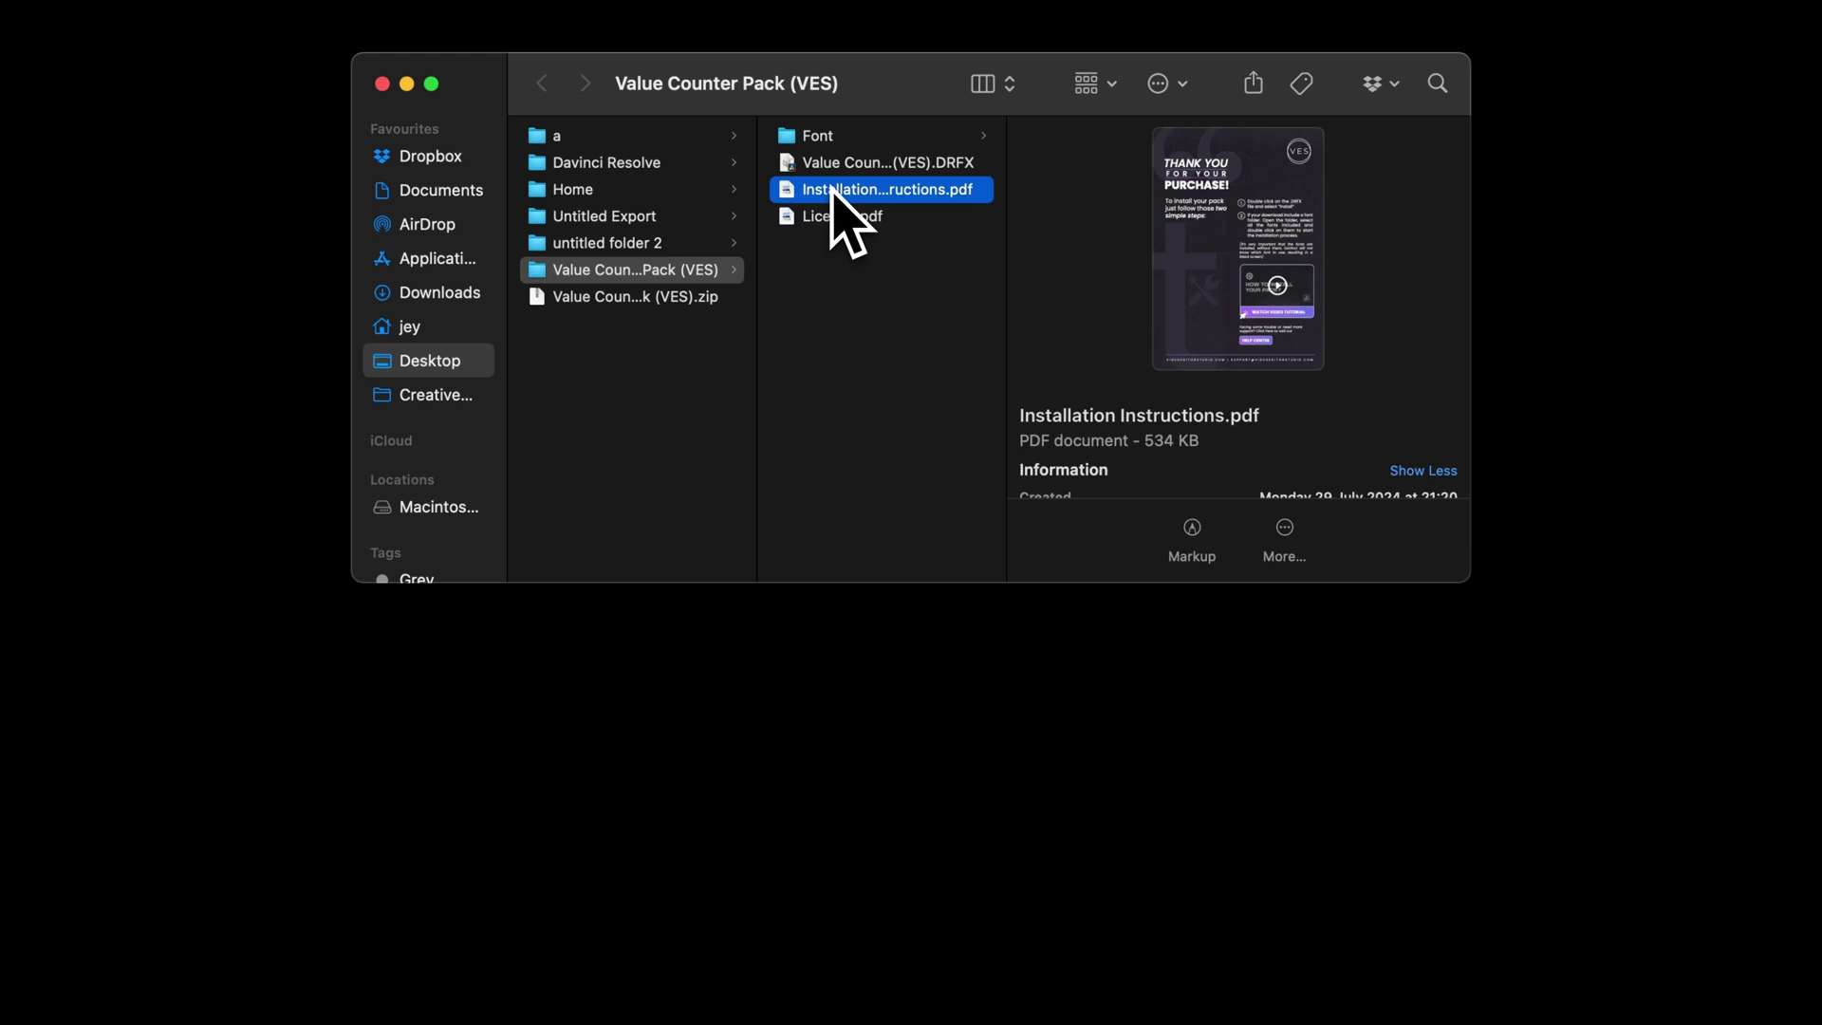
click(833, 166)
click(833, 139)
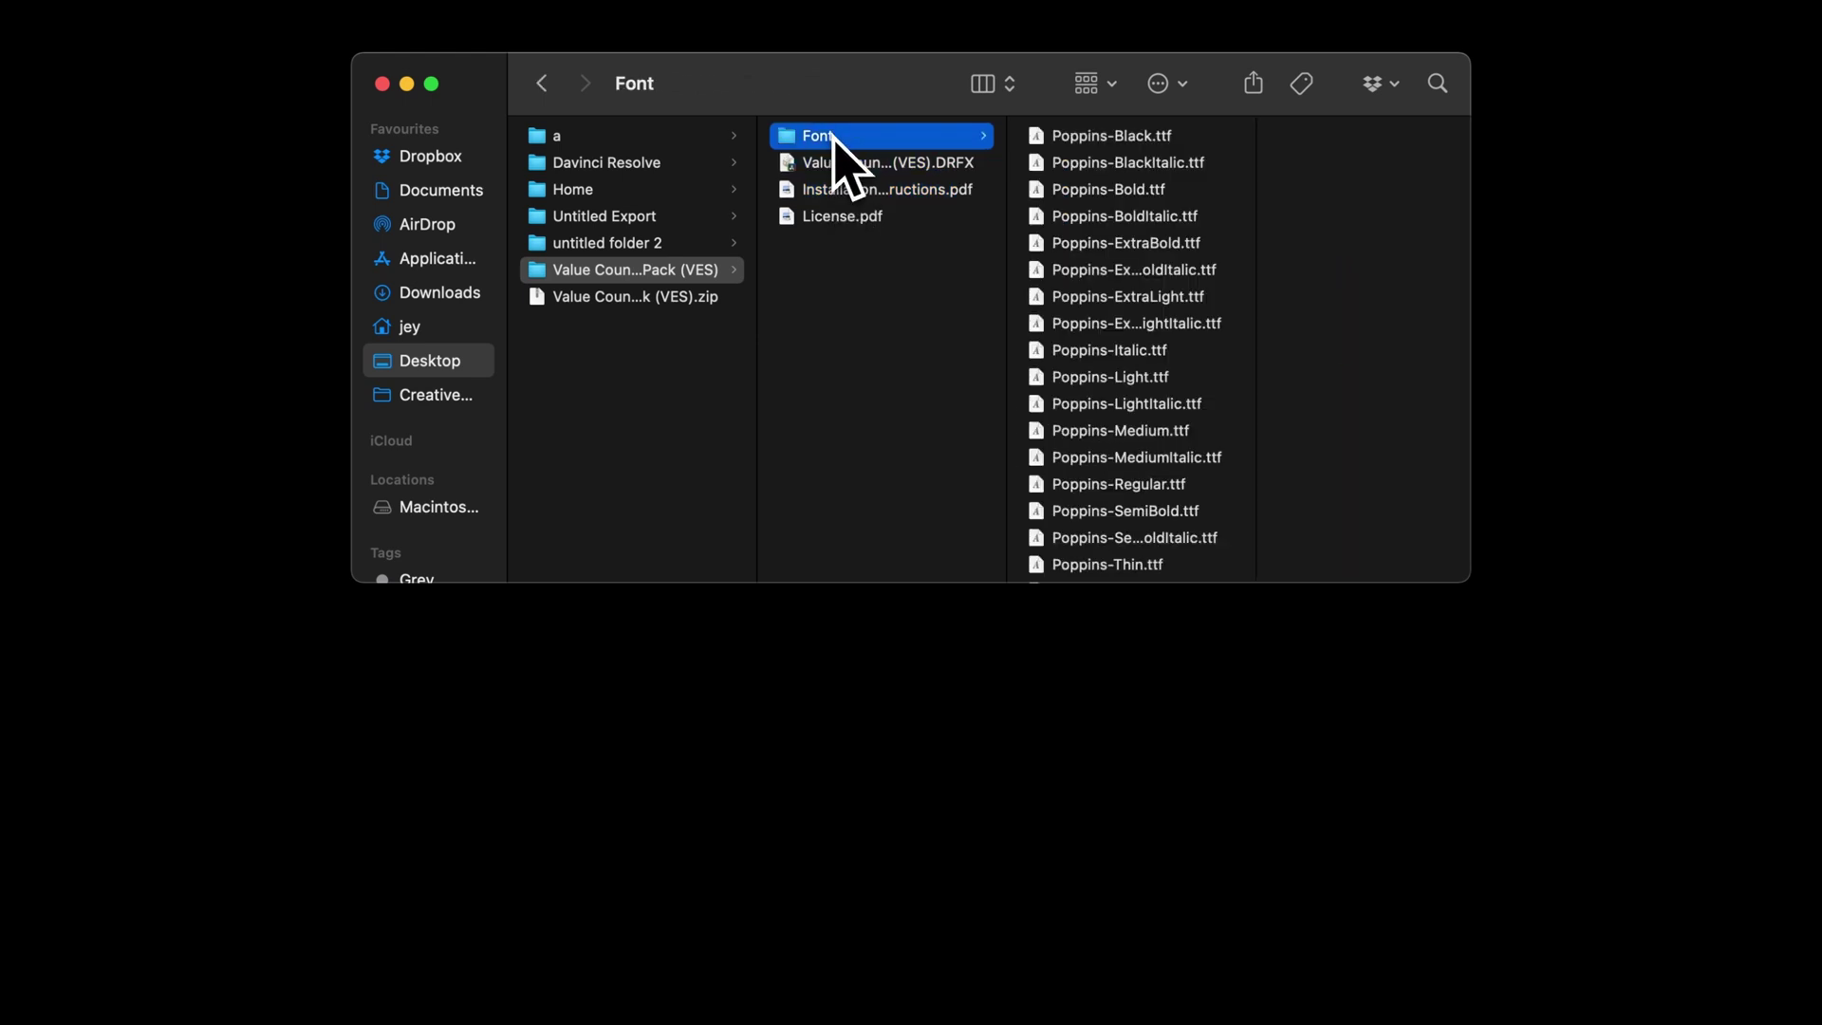
click(1091, 141)
scroll(1101, 456, down, 2)
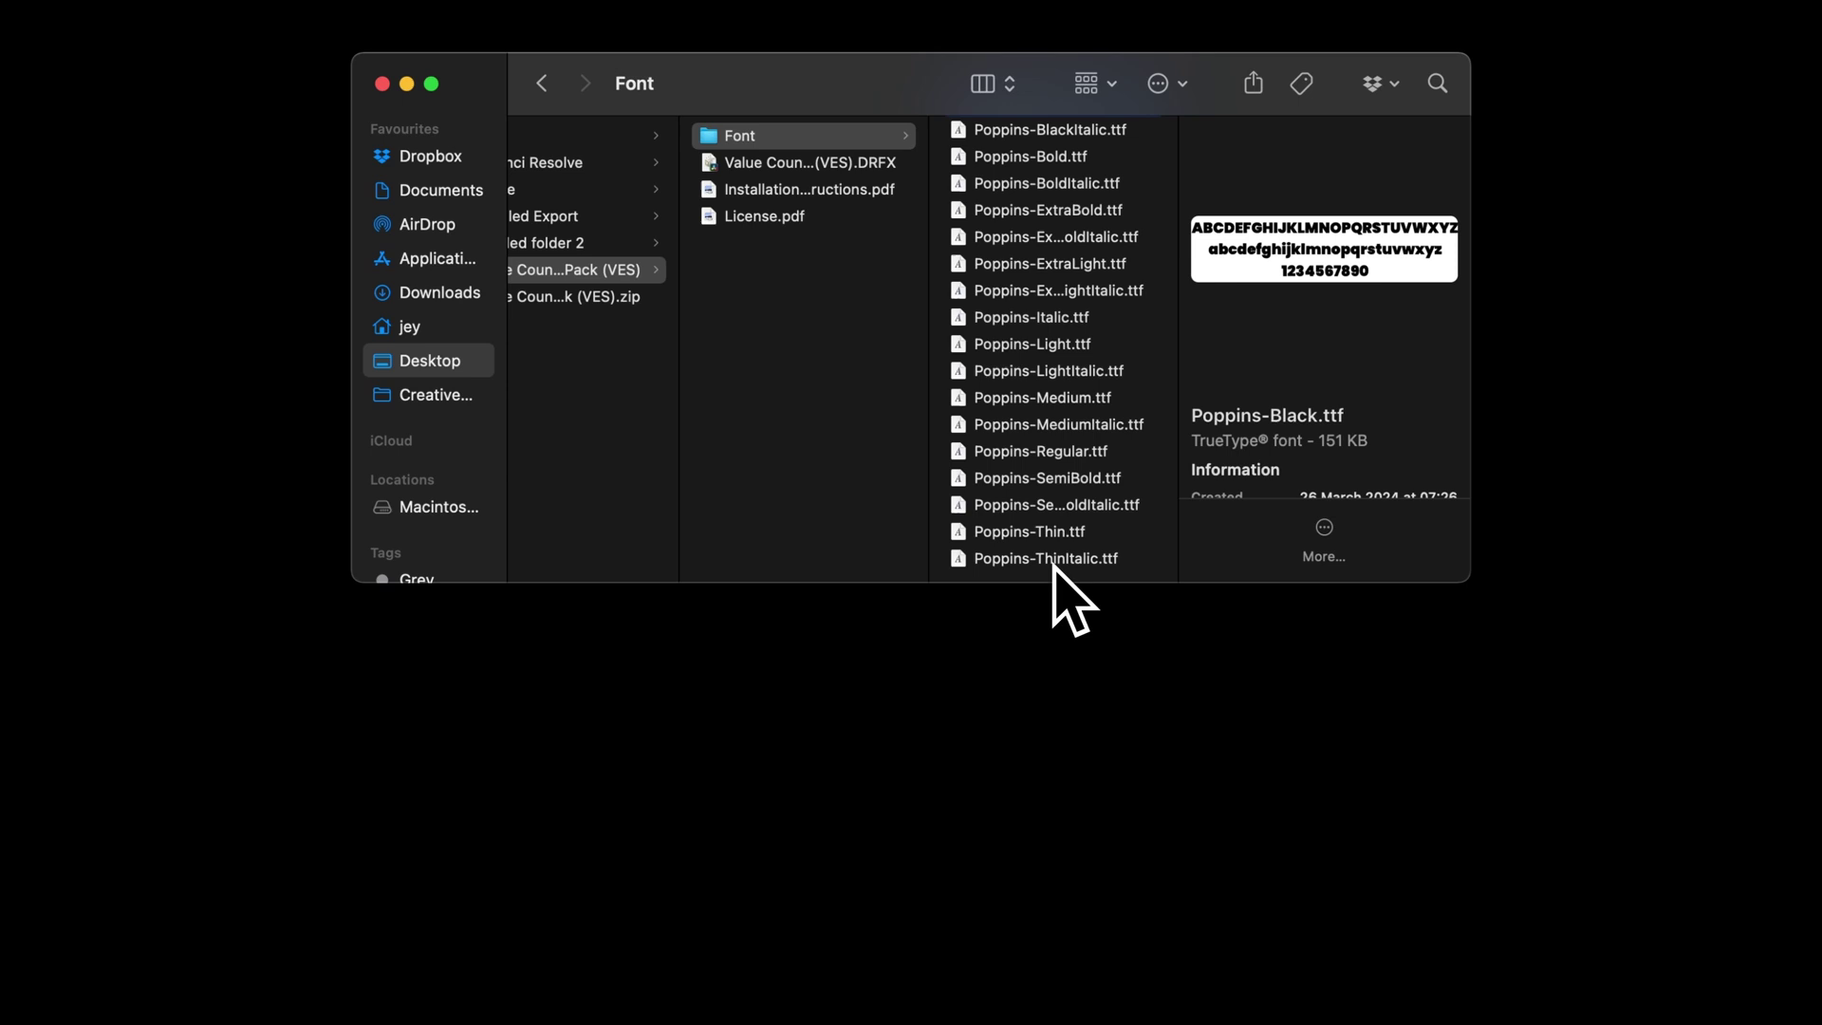
shift+click(1053, 563)
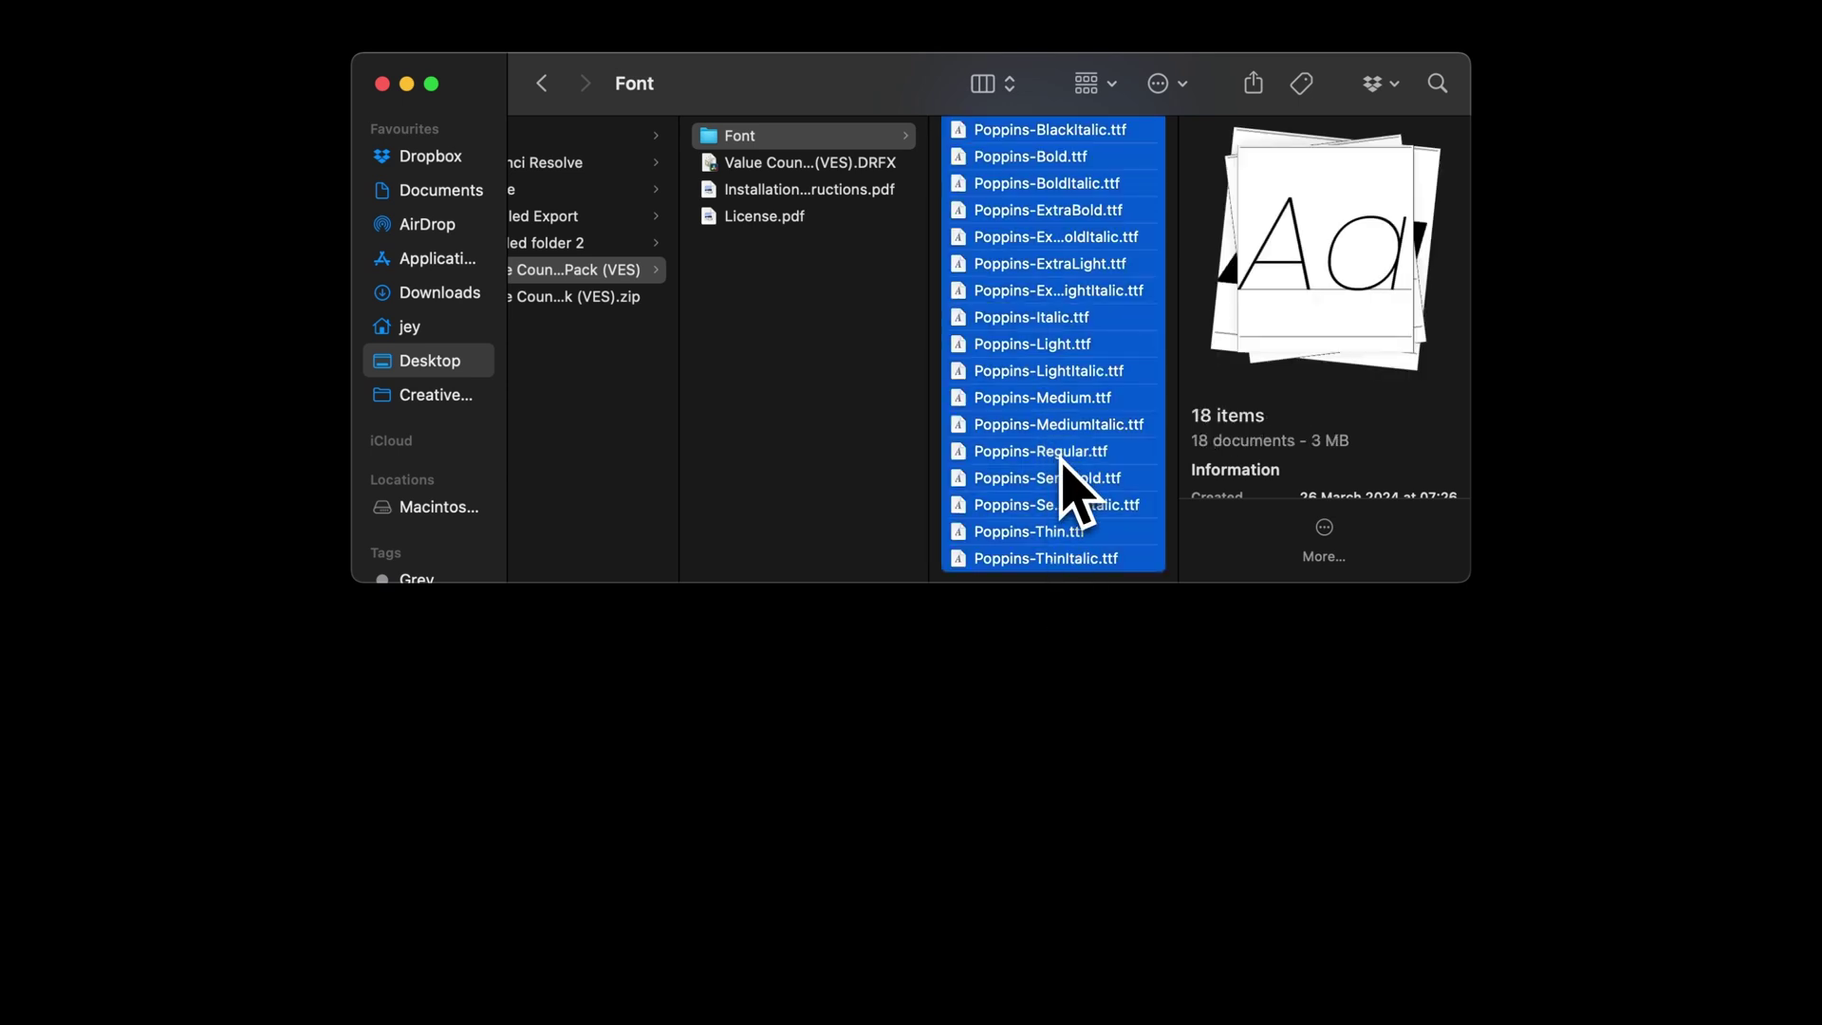
Install Value Counter Pack (VES).DRFX into DaVinci Resolve, overwriting the existing copy.
click(847, 176)
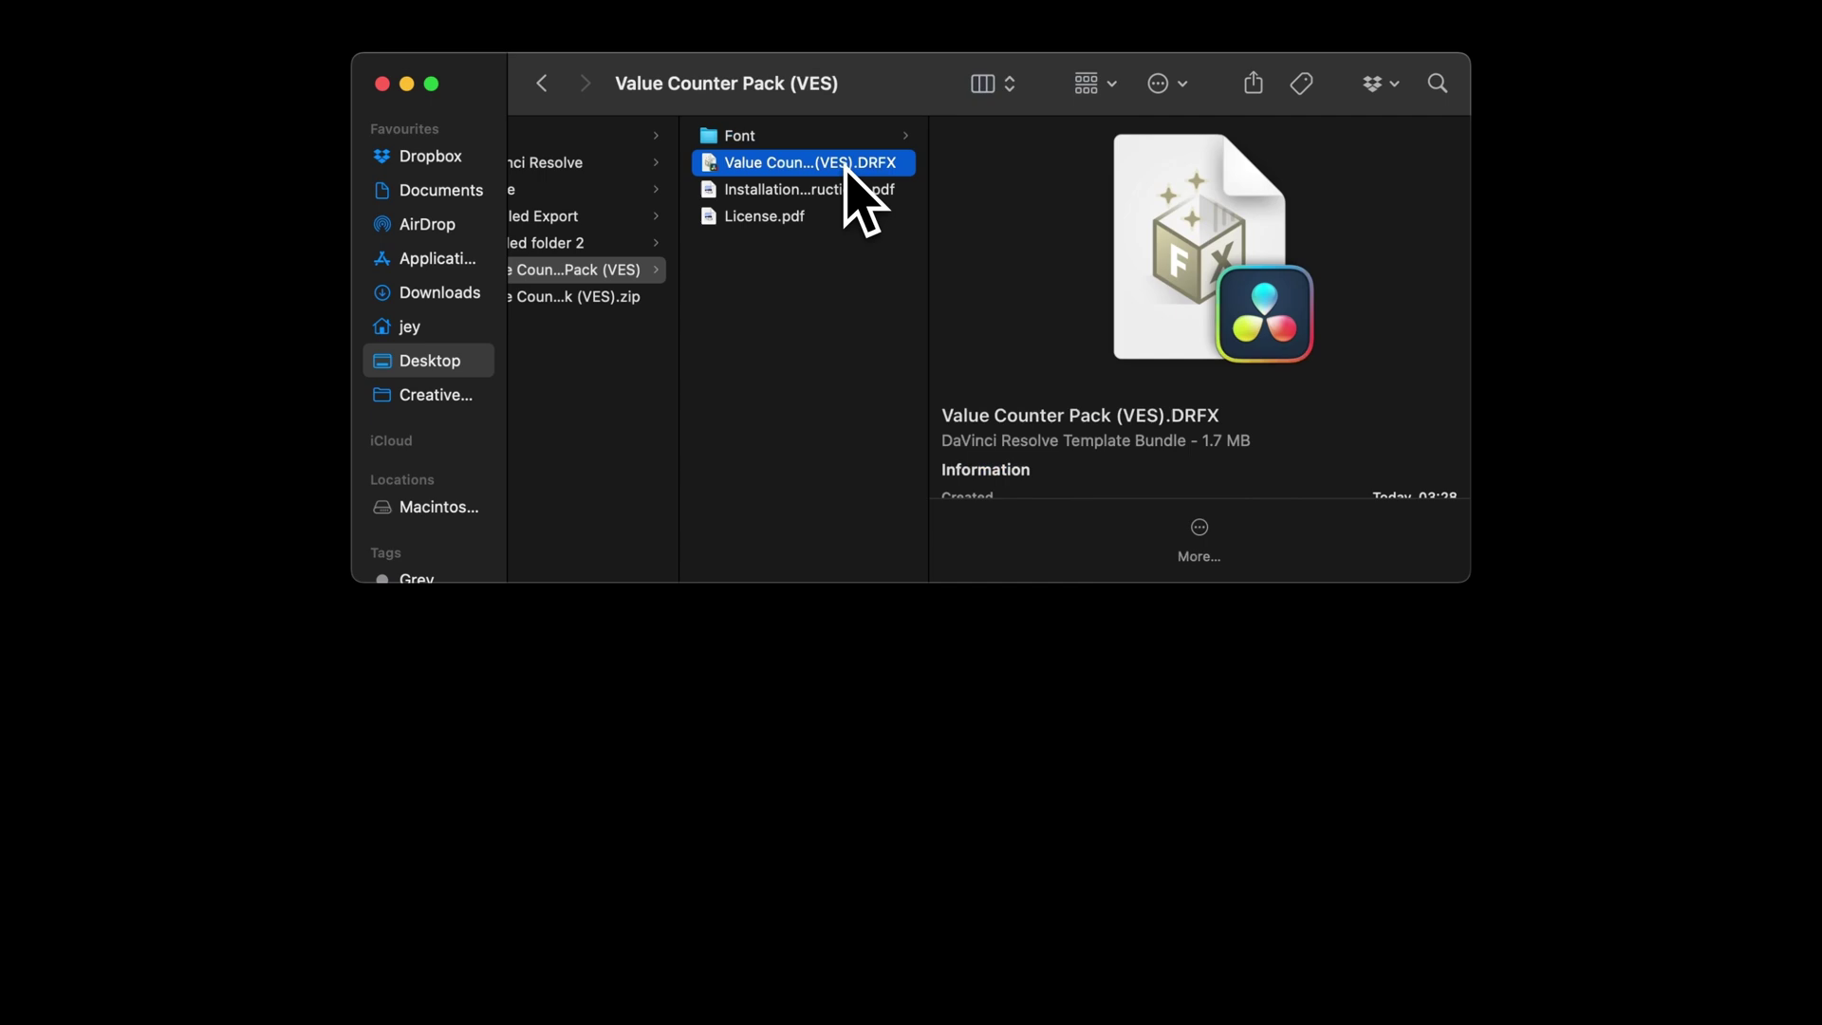
double_click(847, 176)
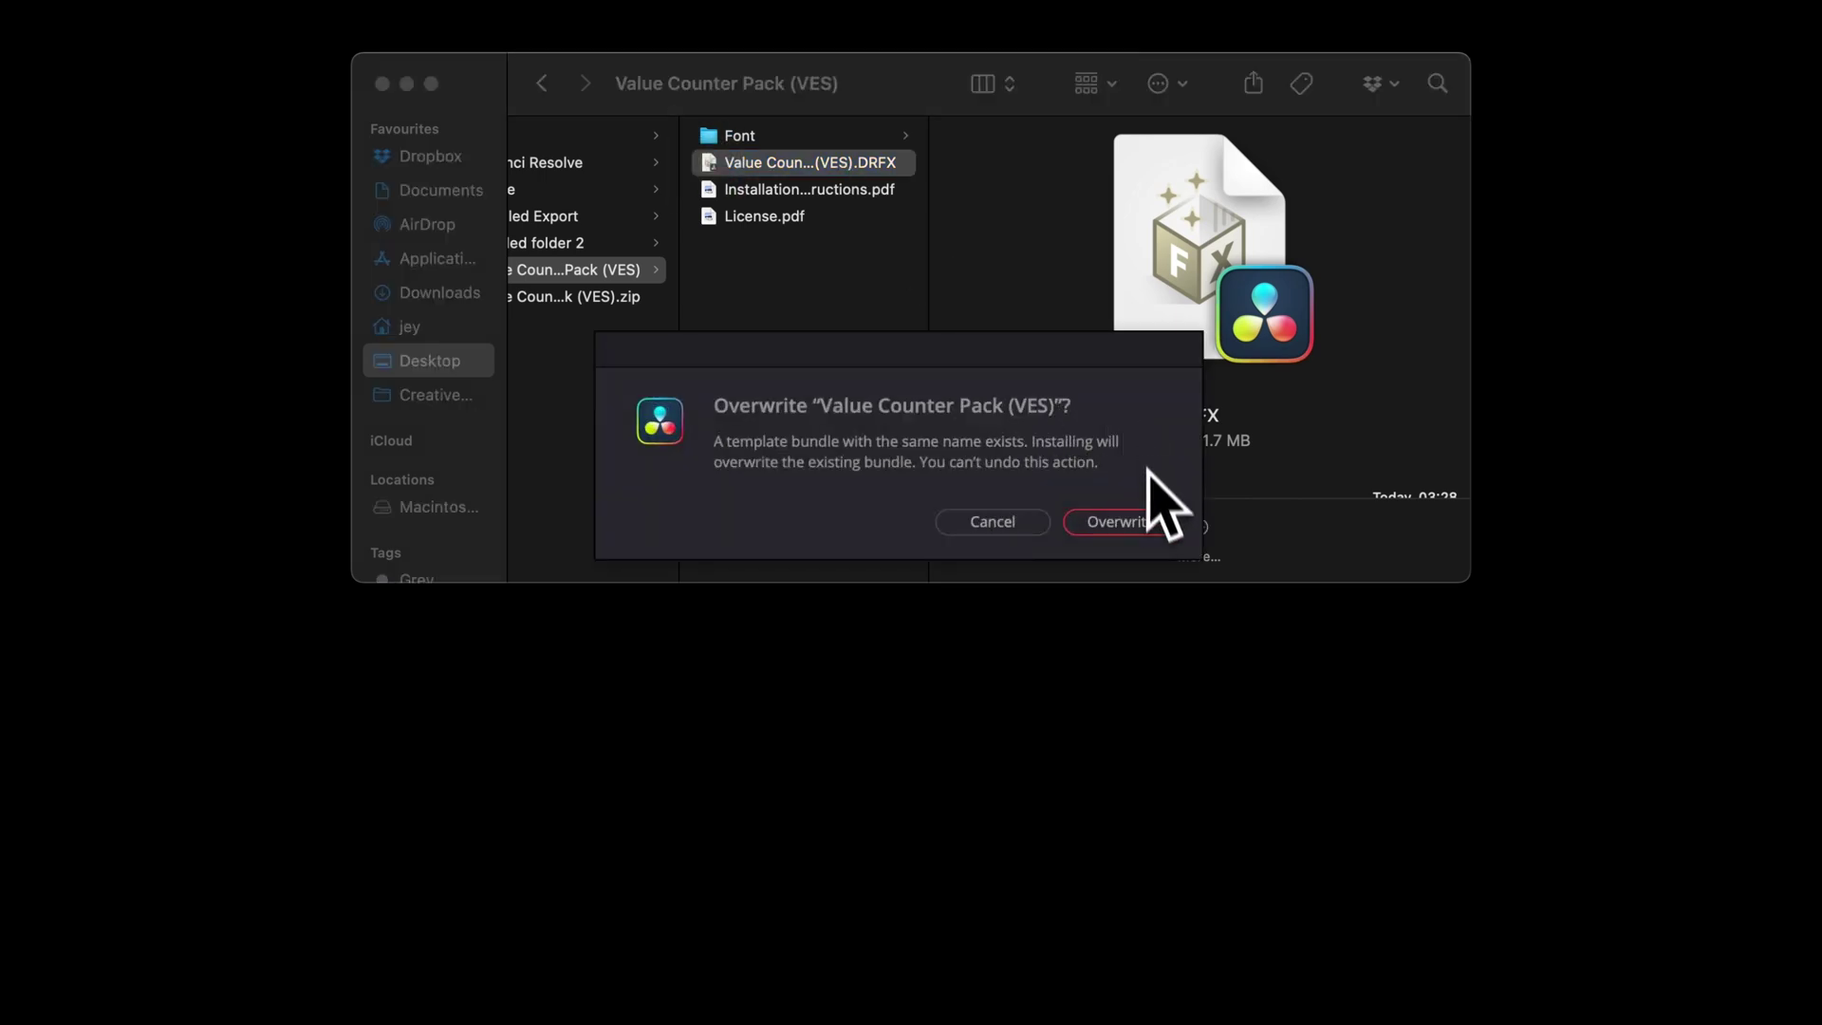
click(1164, 529)
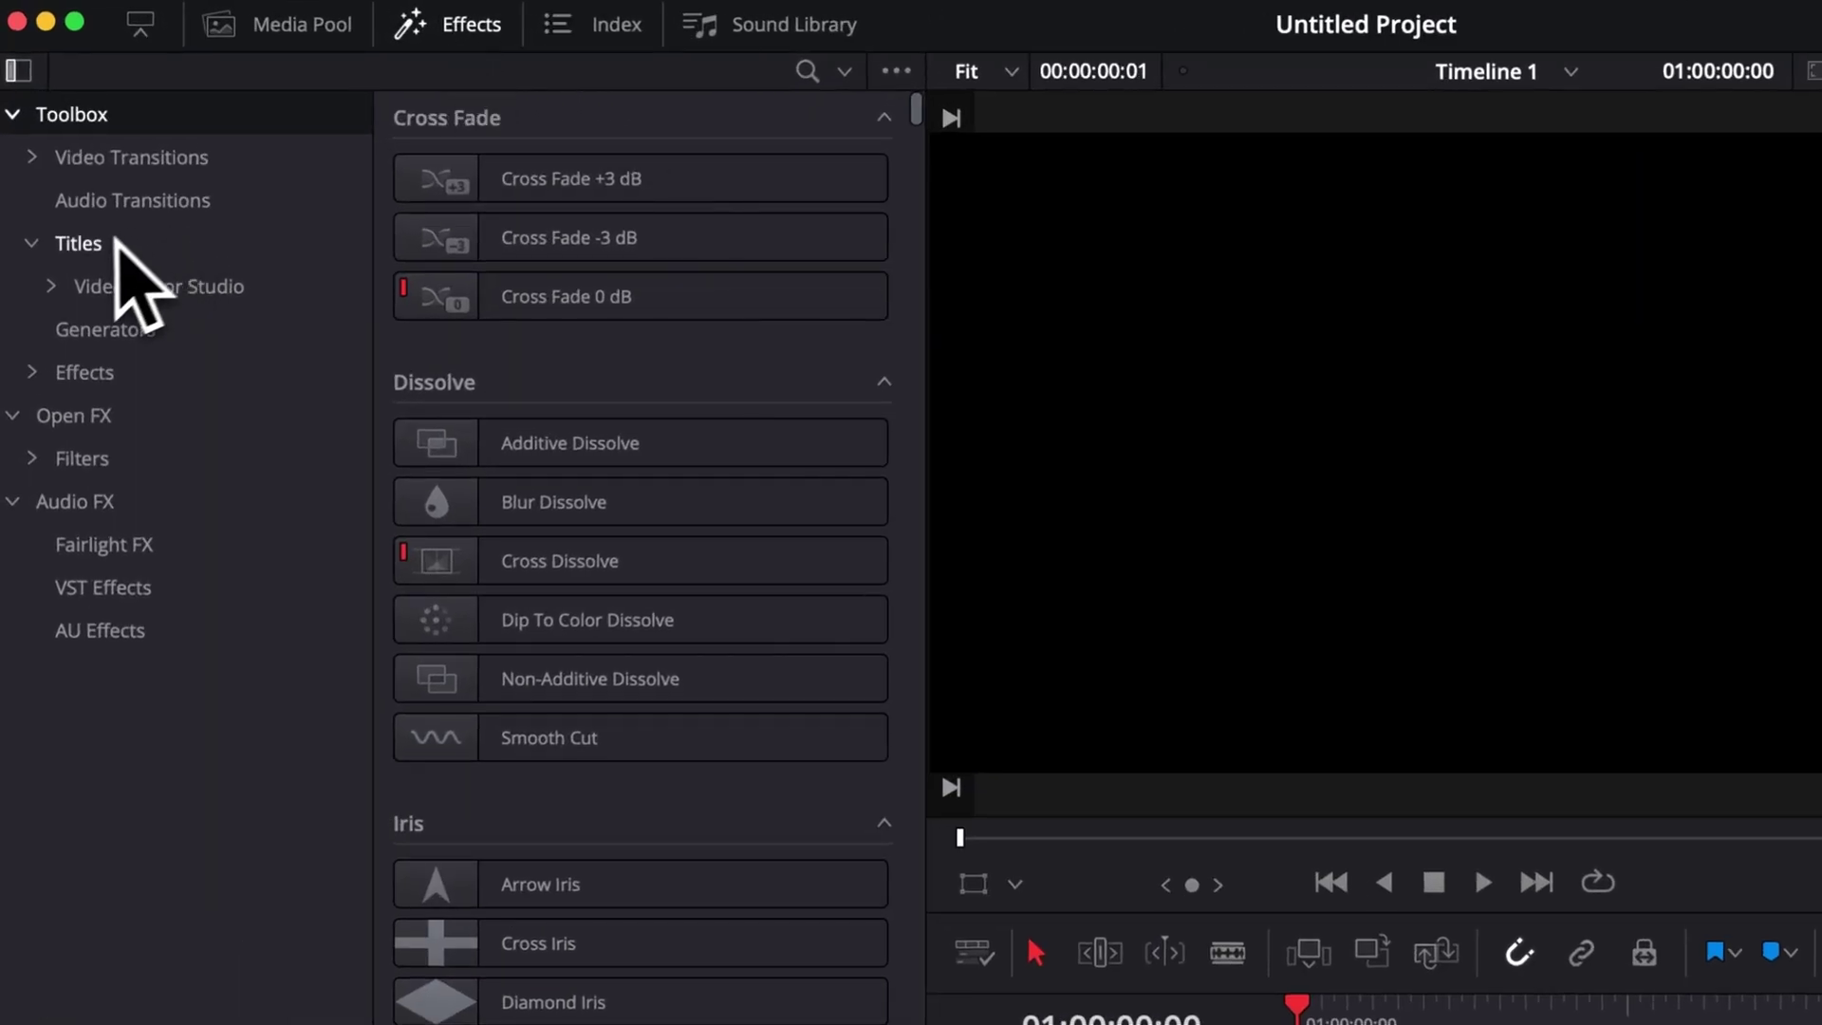
Expand Video Editor Studio under Titles and scroll down to the Value Counter Pack templates.
click(51, 286)
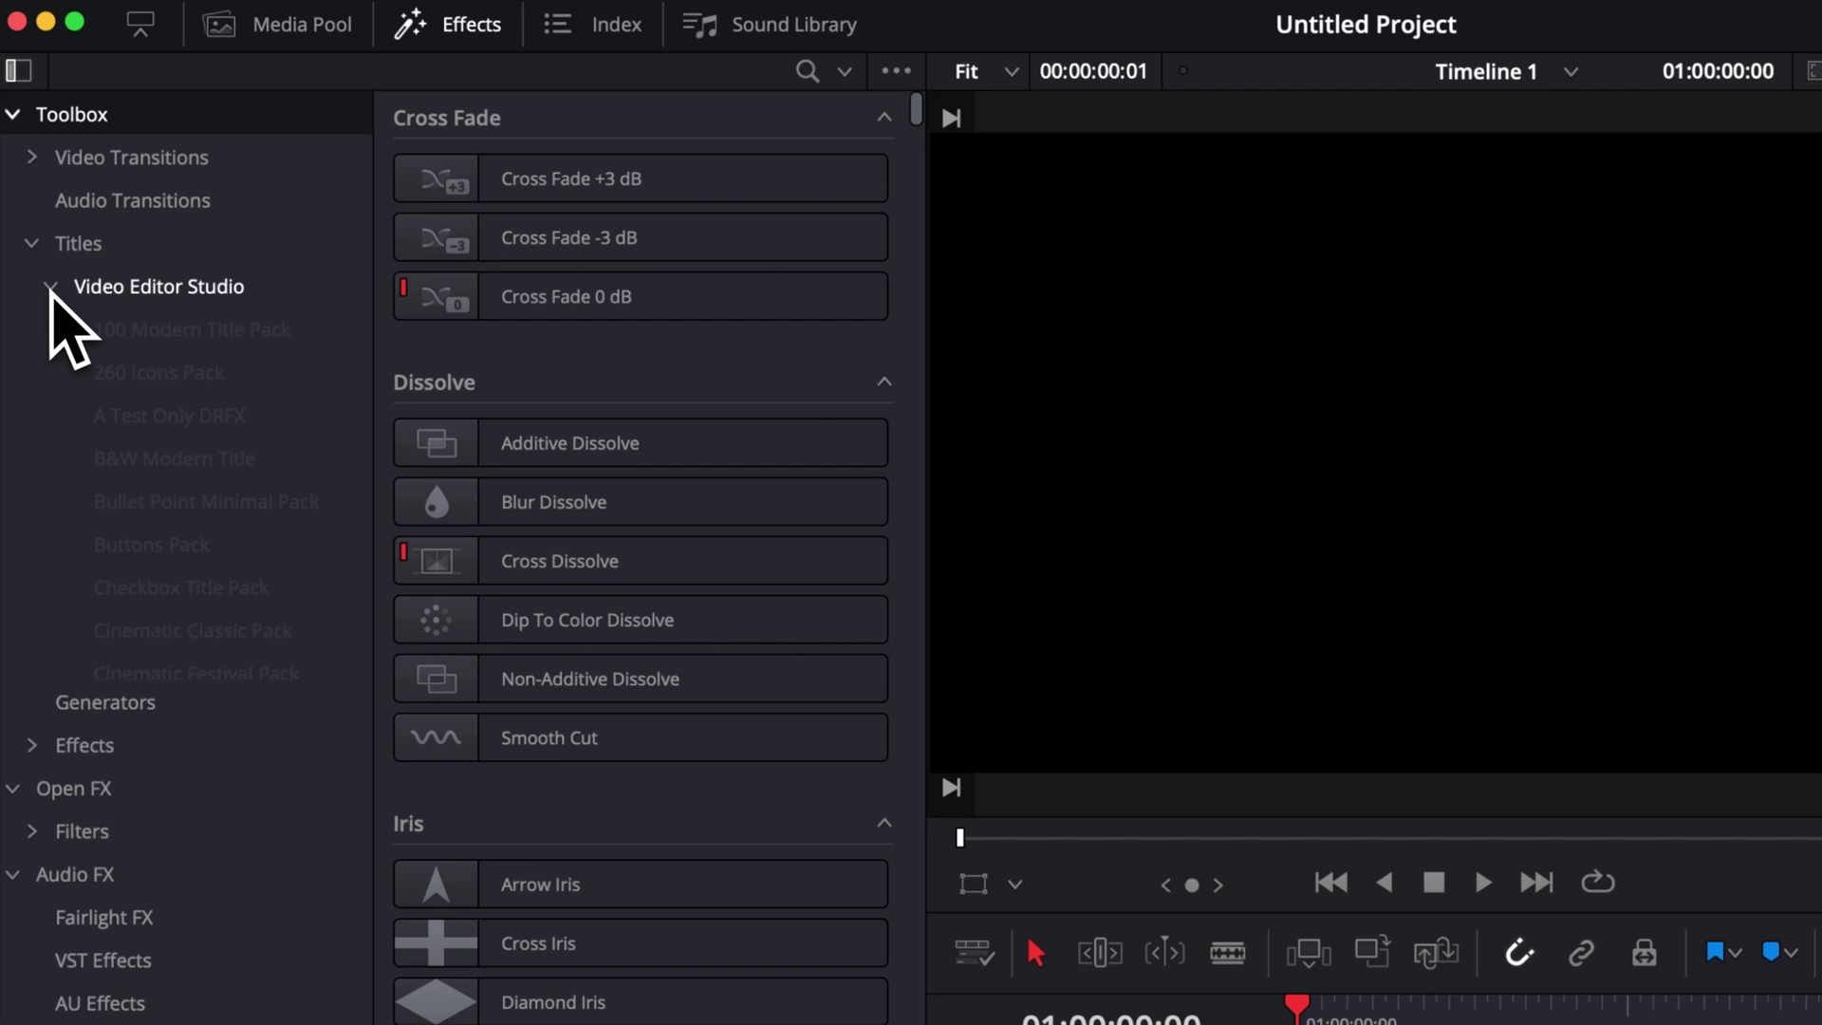
scroll(211, 793, down, 10)
scroll(211, 799, down, 10)
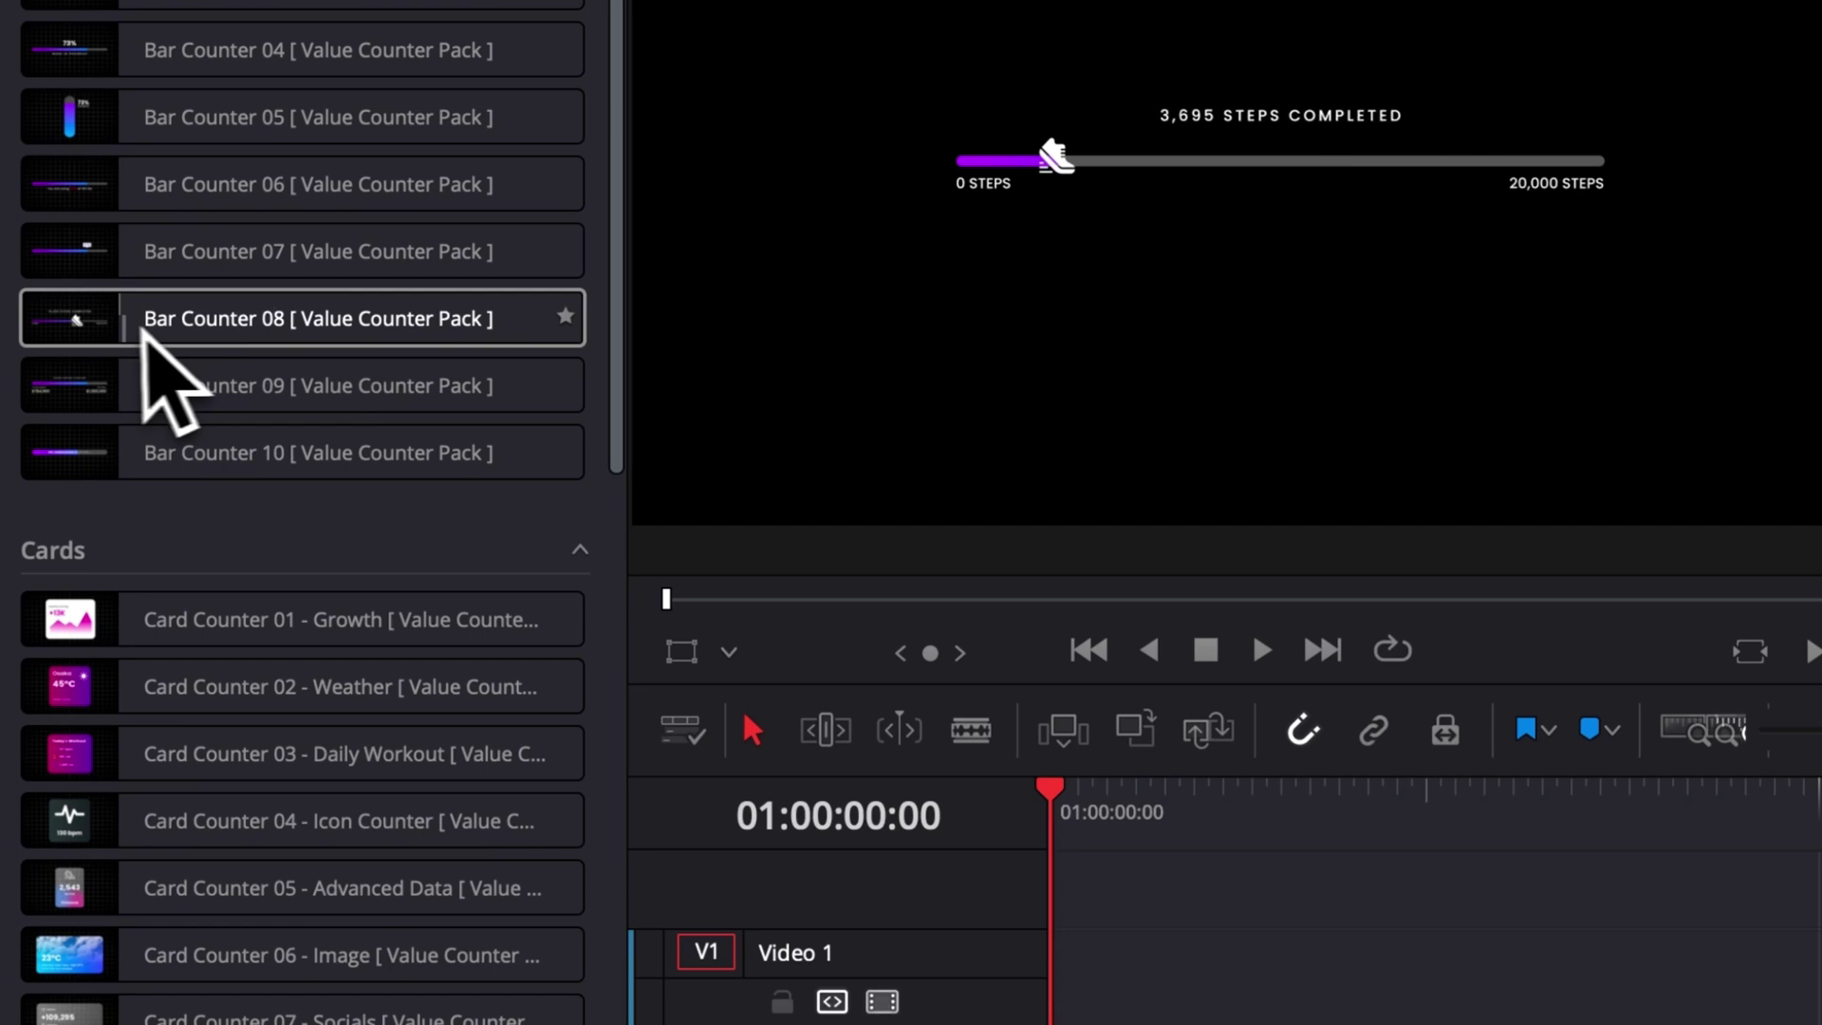
Place the Bar Counter 08 title on Video 1 and play its animation.
drag(272, 325, 1004, 803)
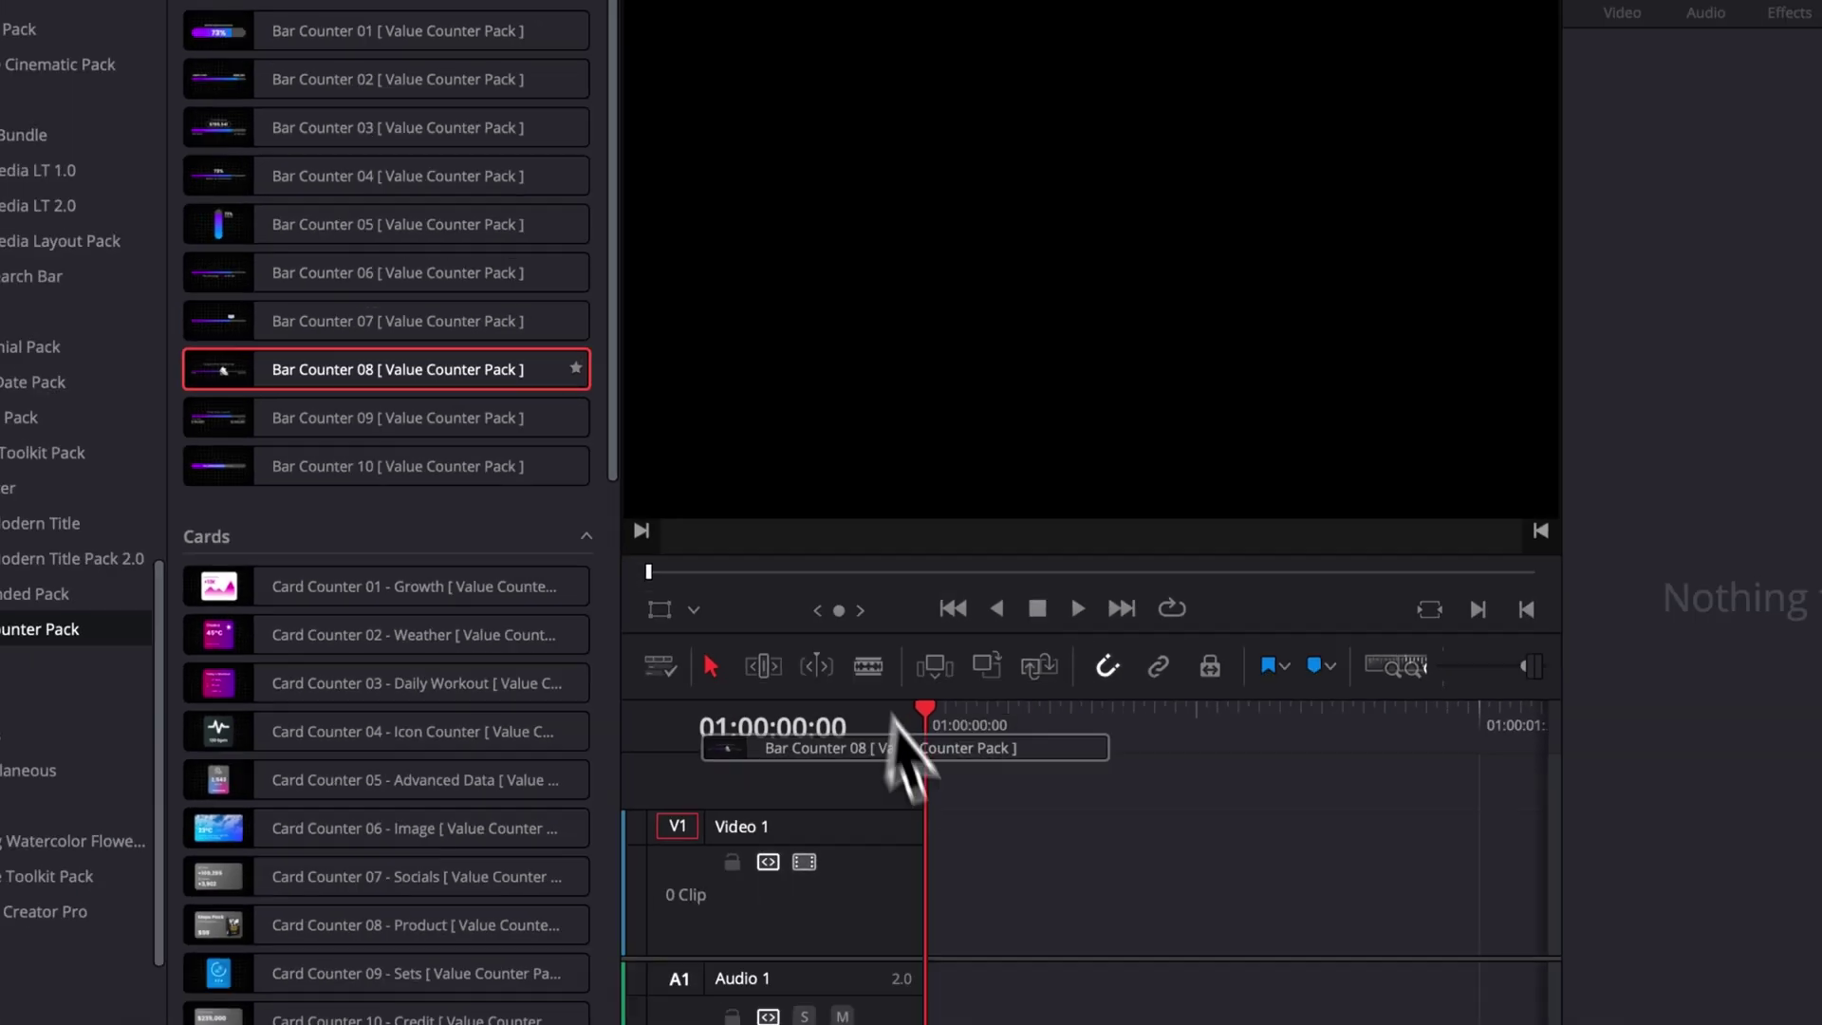
drag(892, 719, 941, 933)
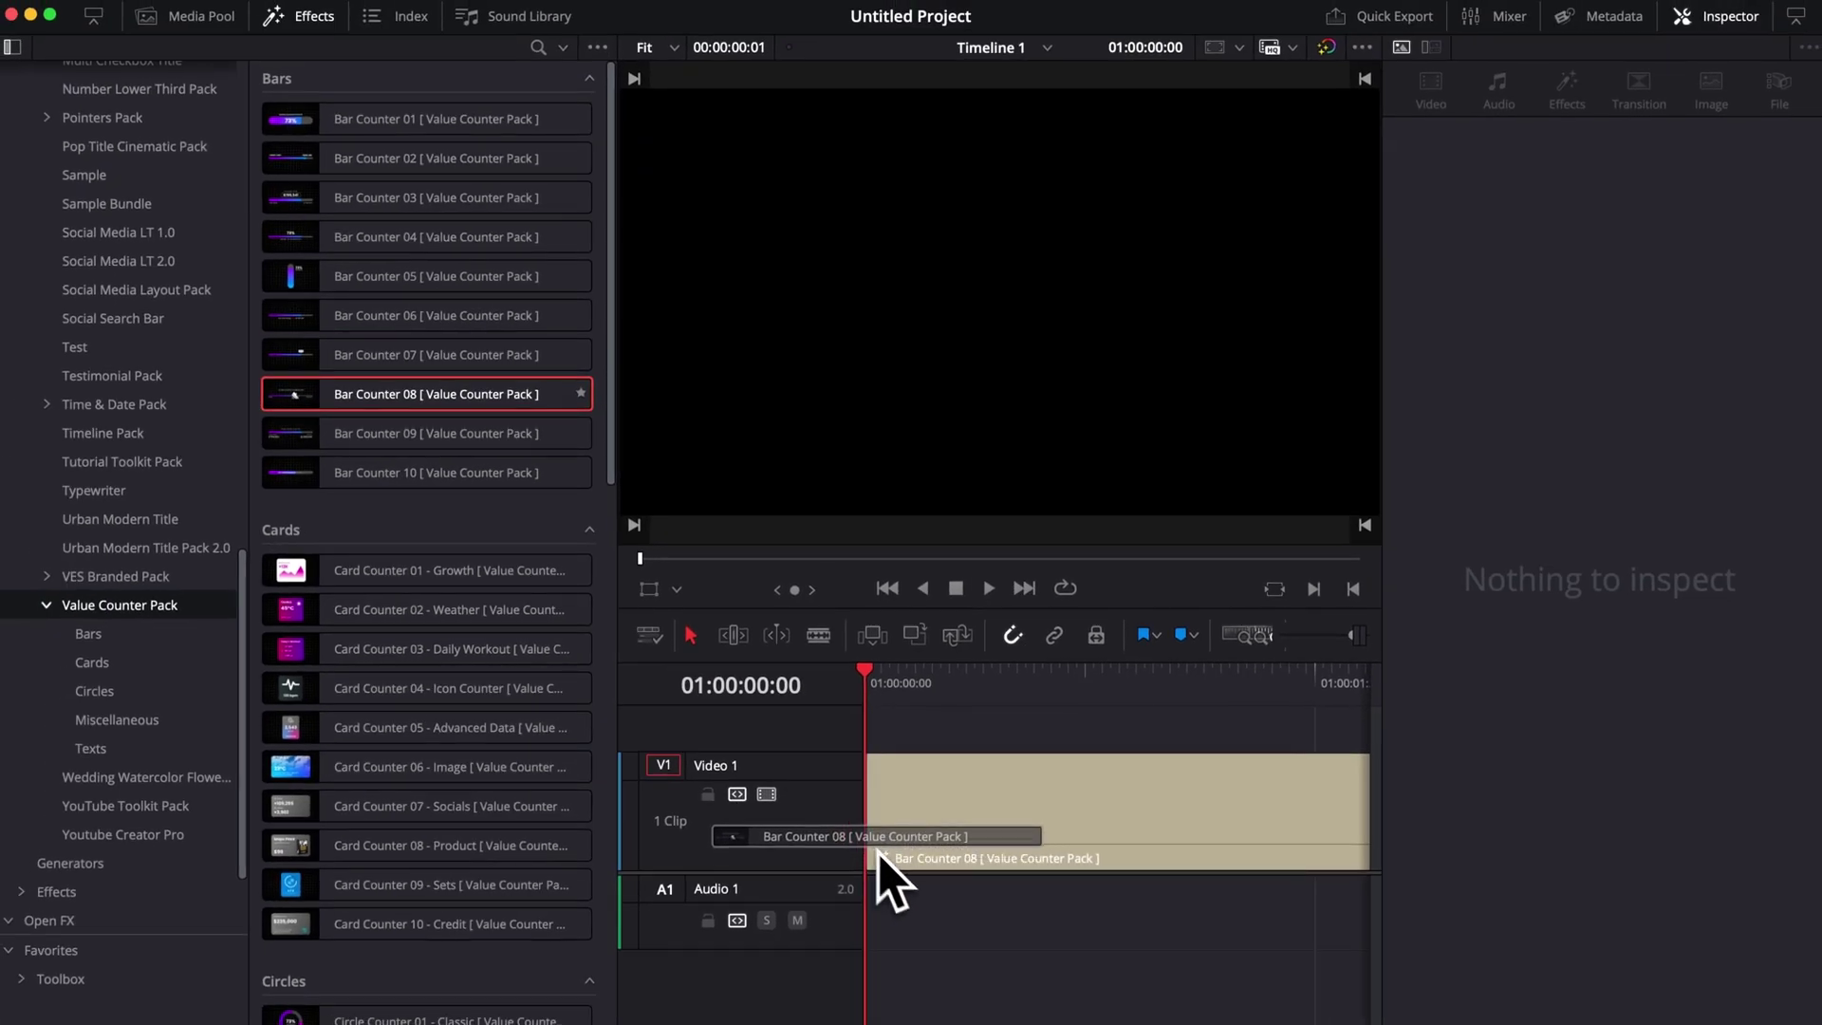
drag(876, 850, 876, 850)
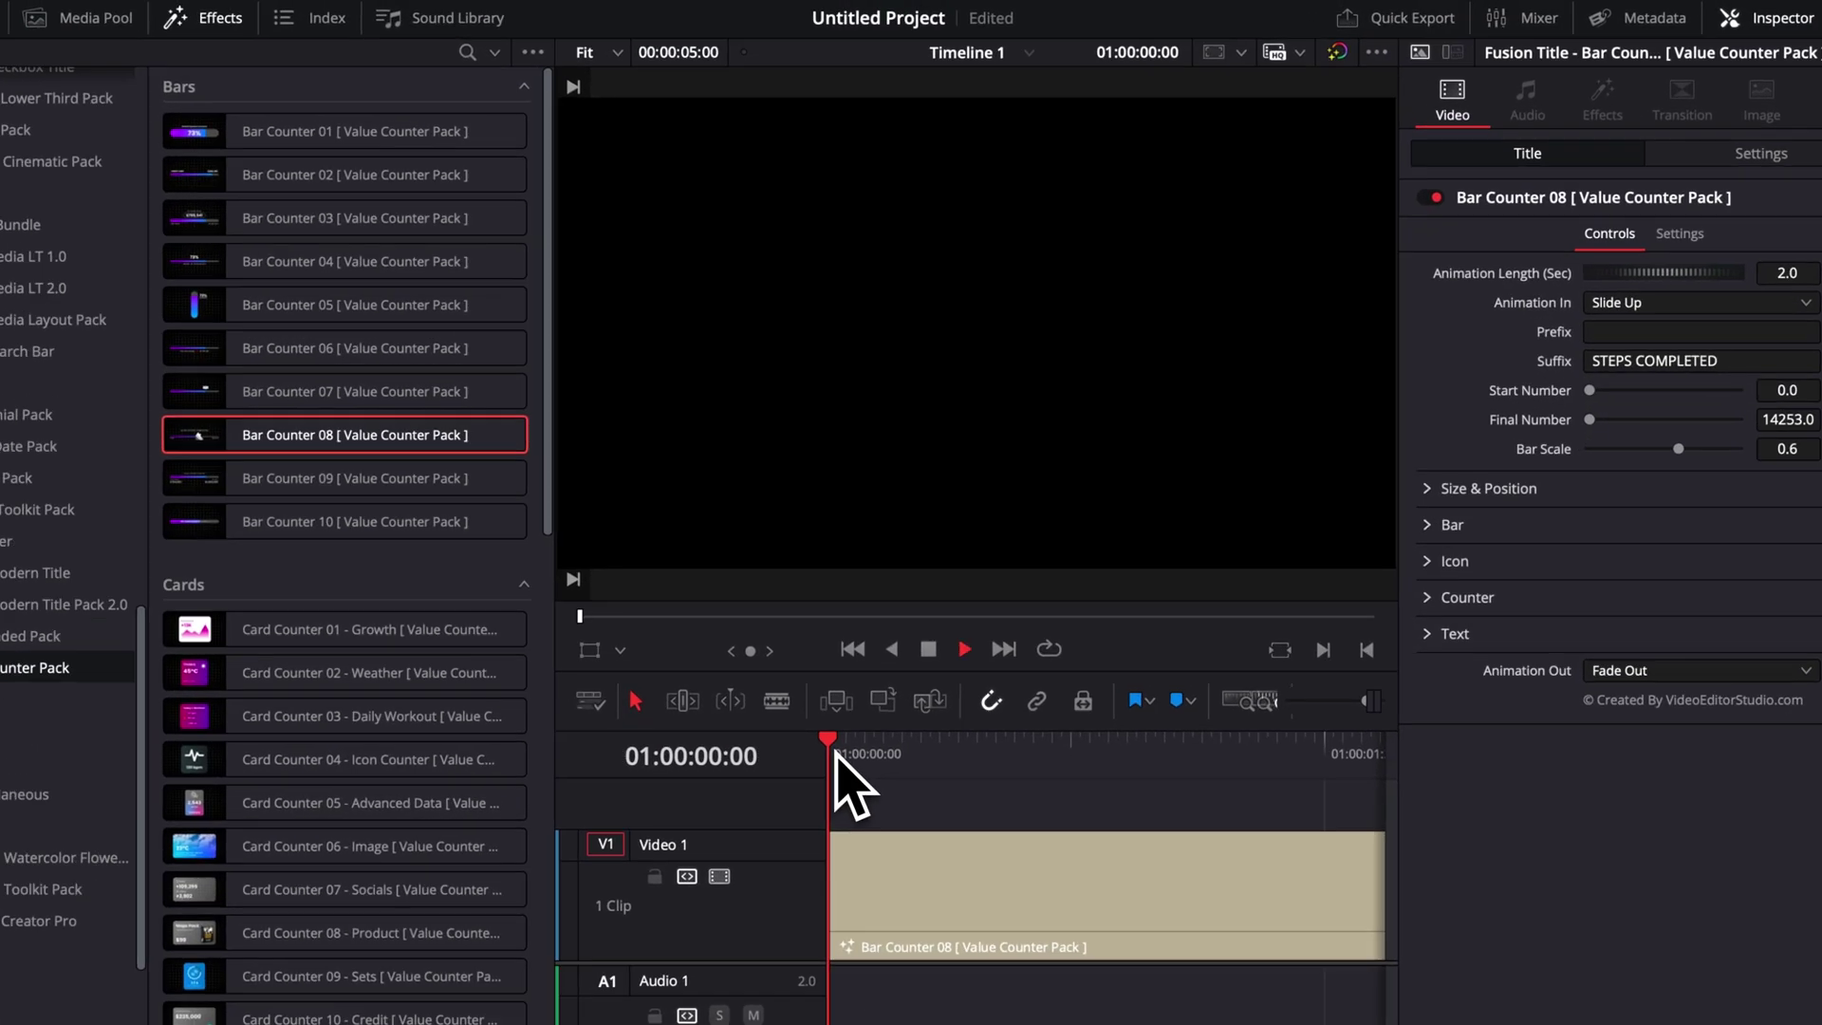
key(space)
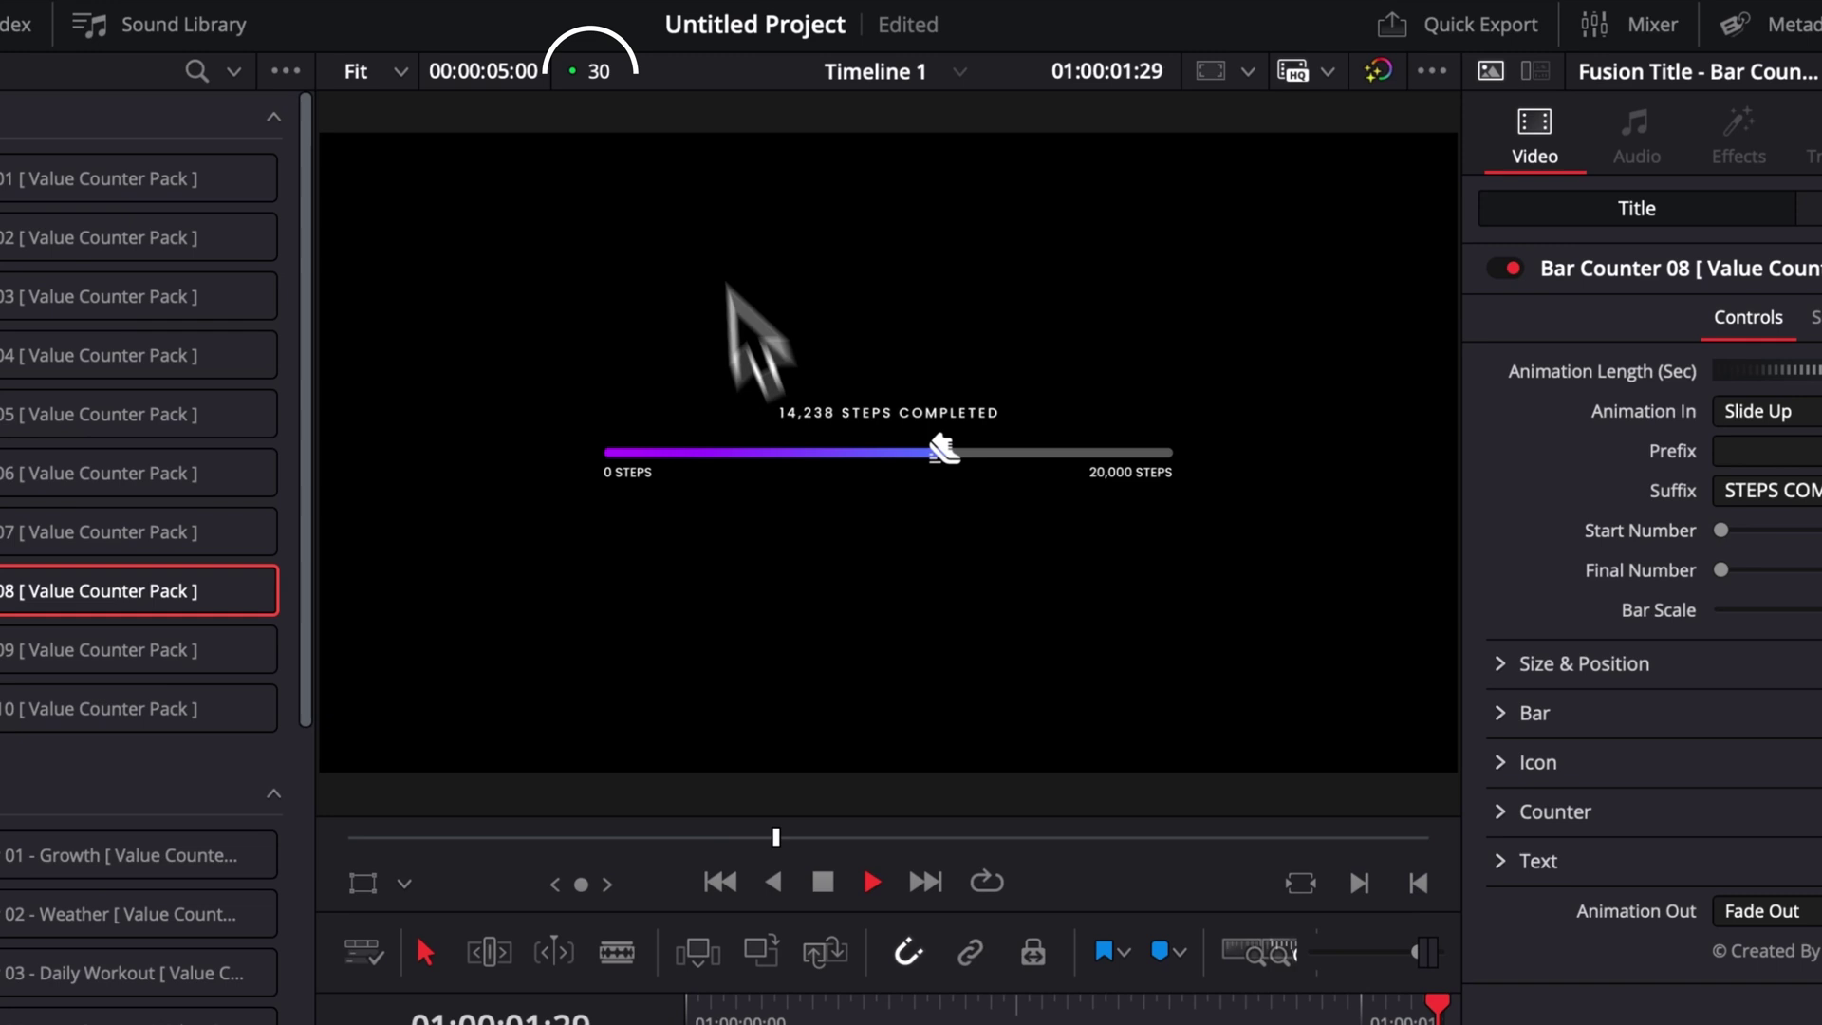
key(space)
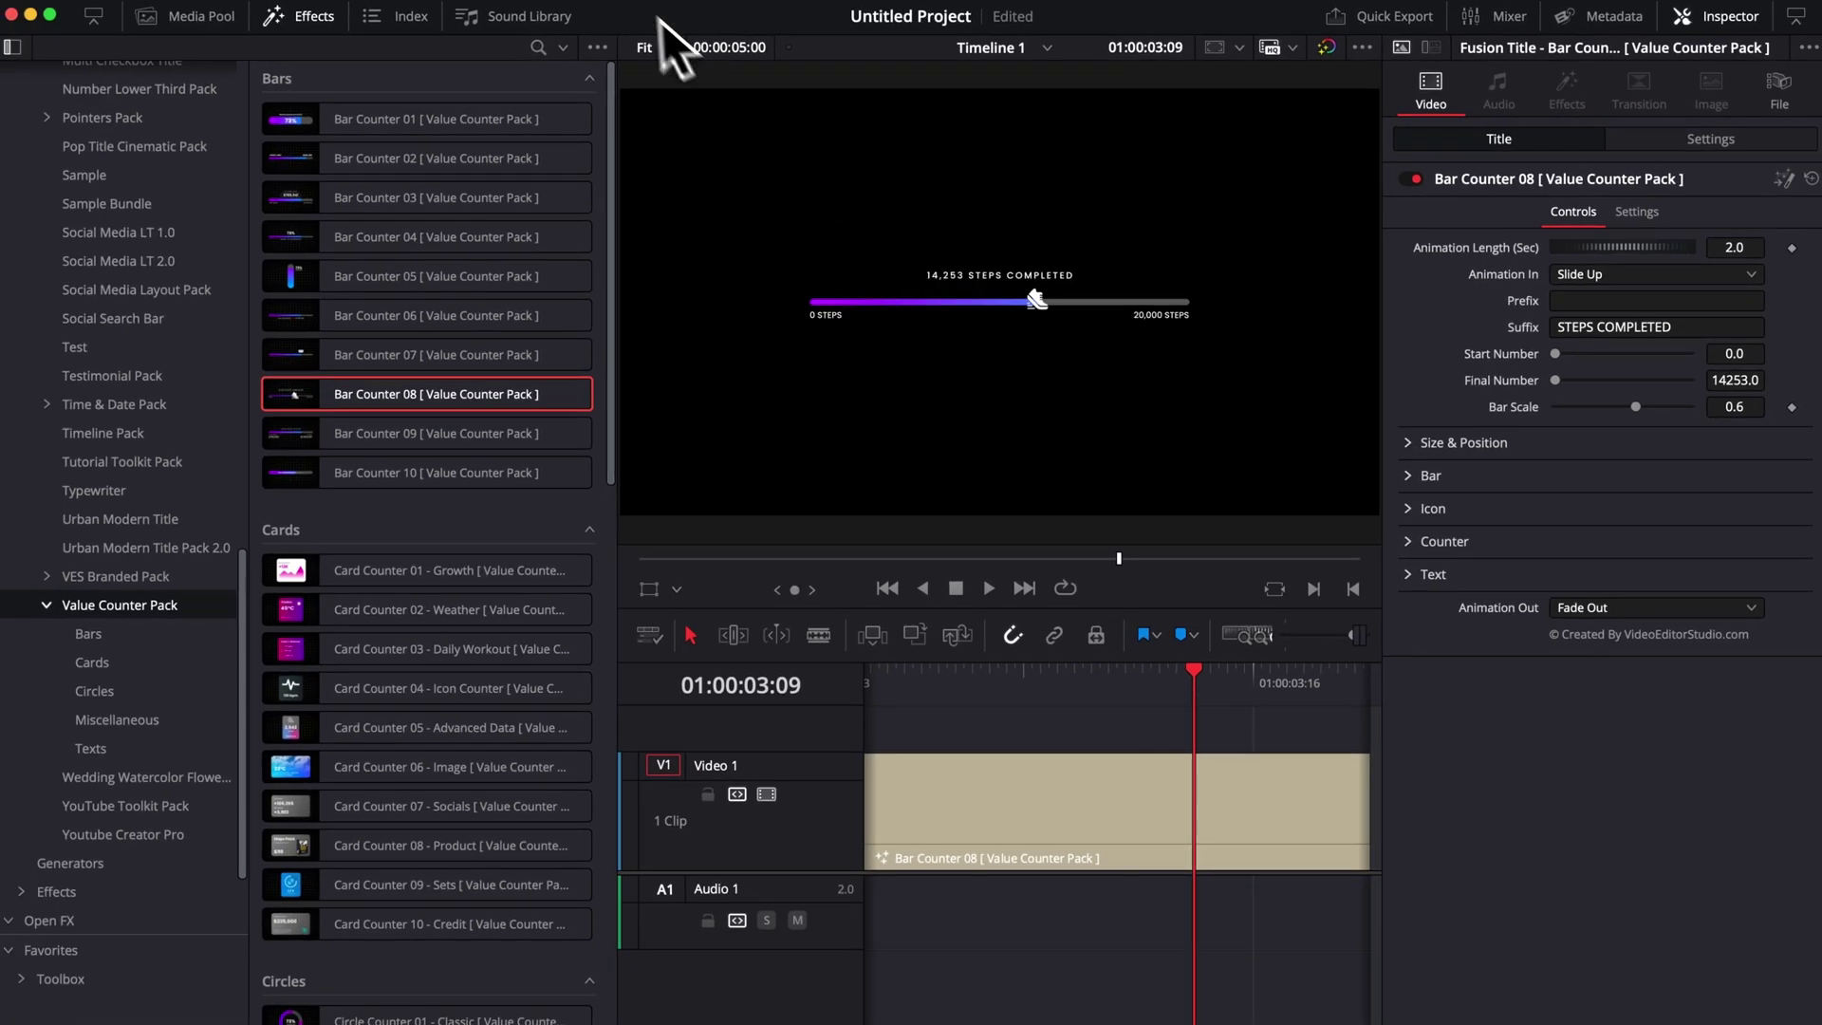
Set Playback > Render Cache to Smart and replay the title from the start.
click(622, 23)
mouse_move(642, 158)
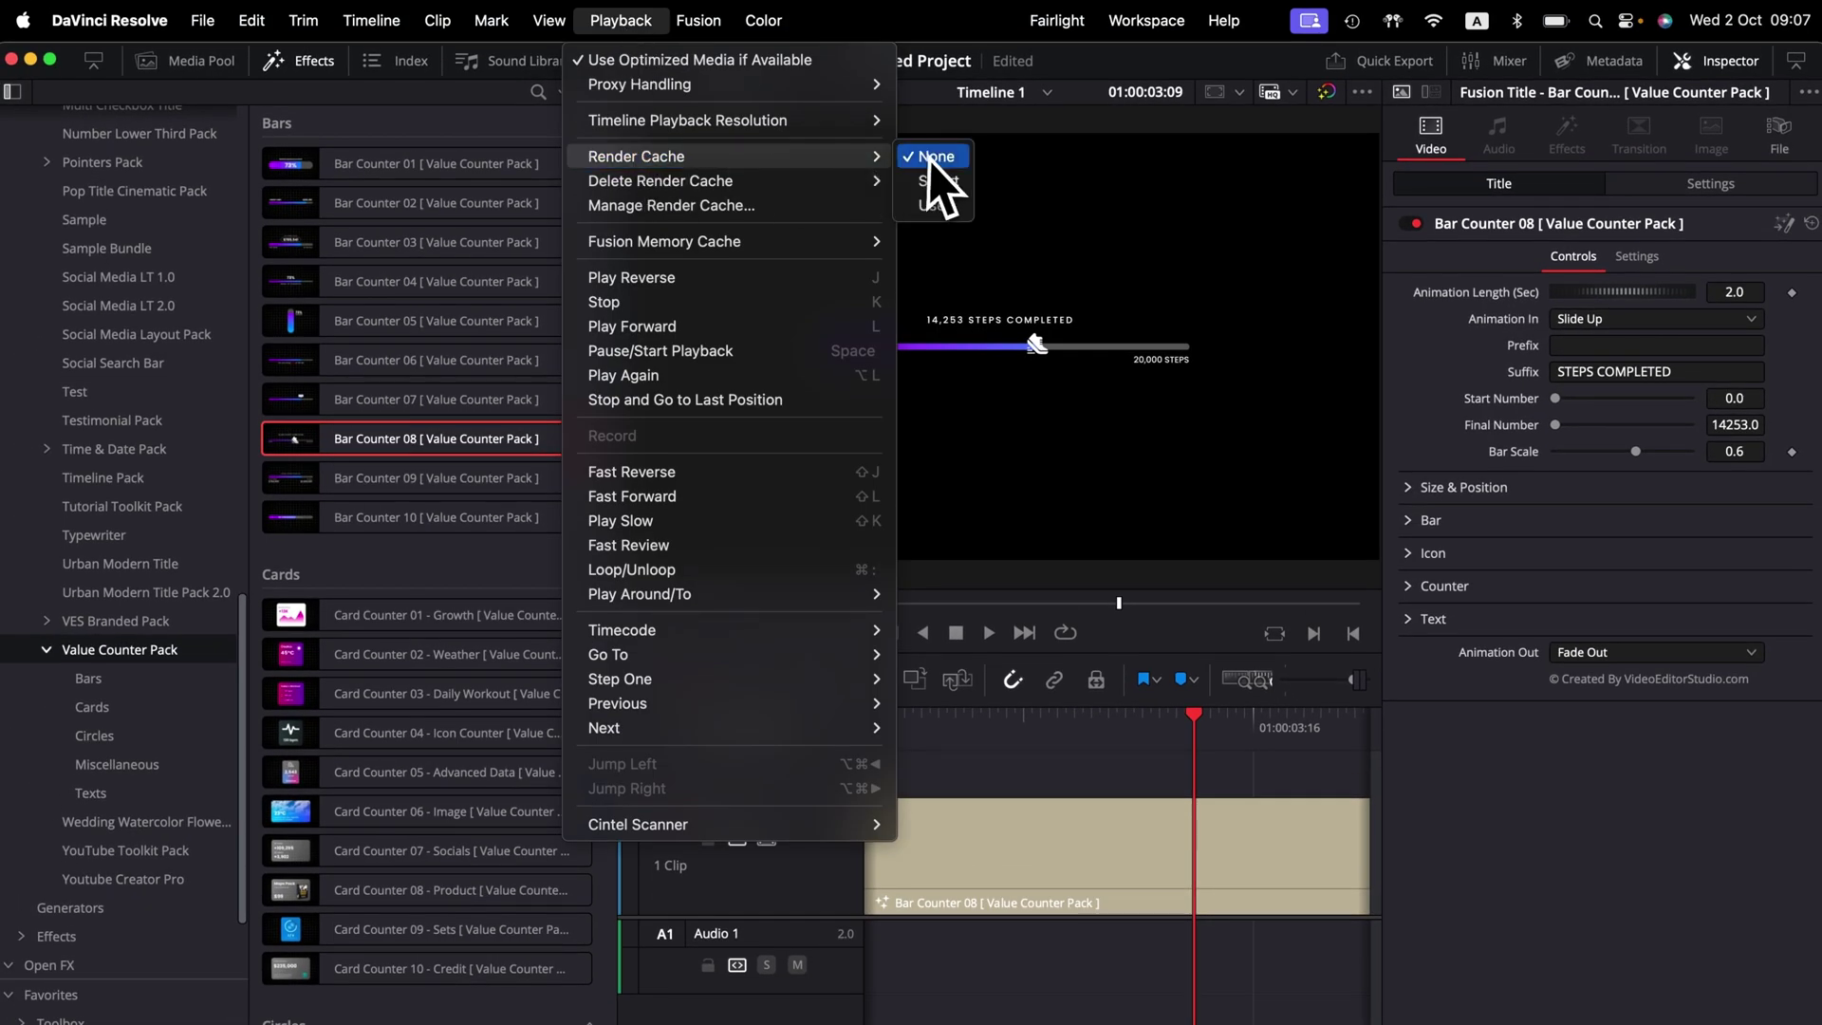
click(938, 183)
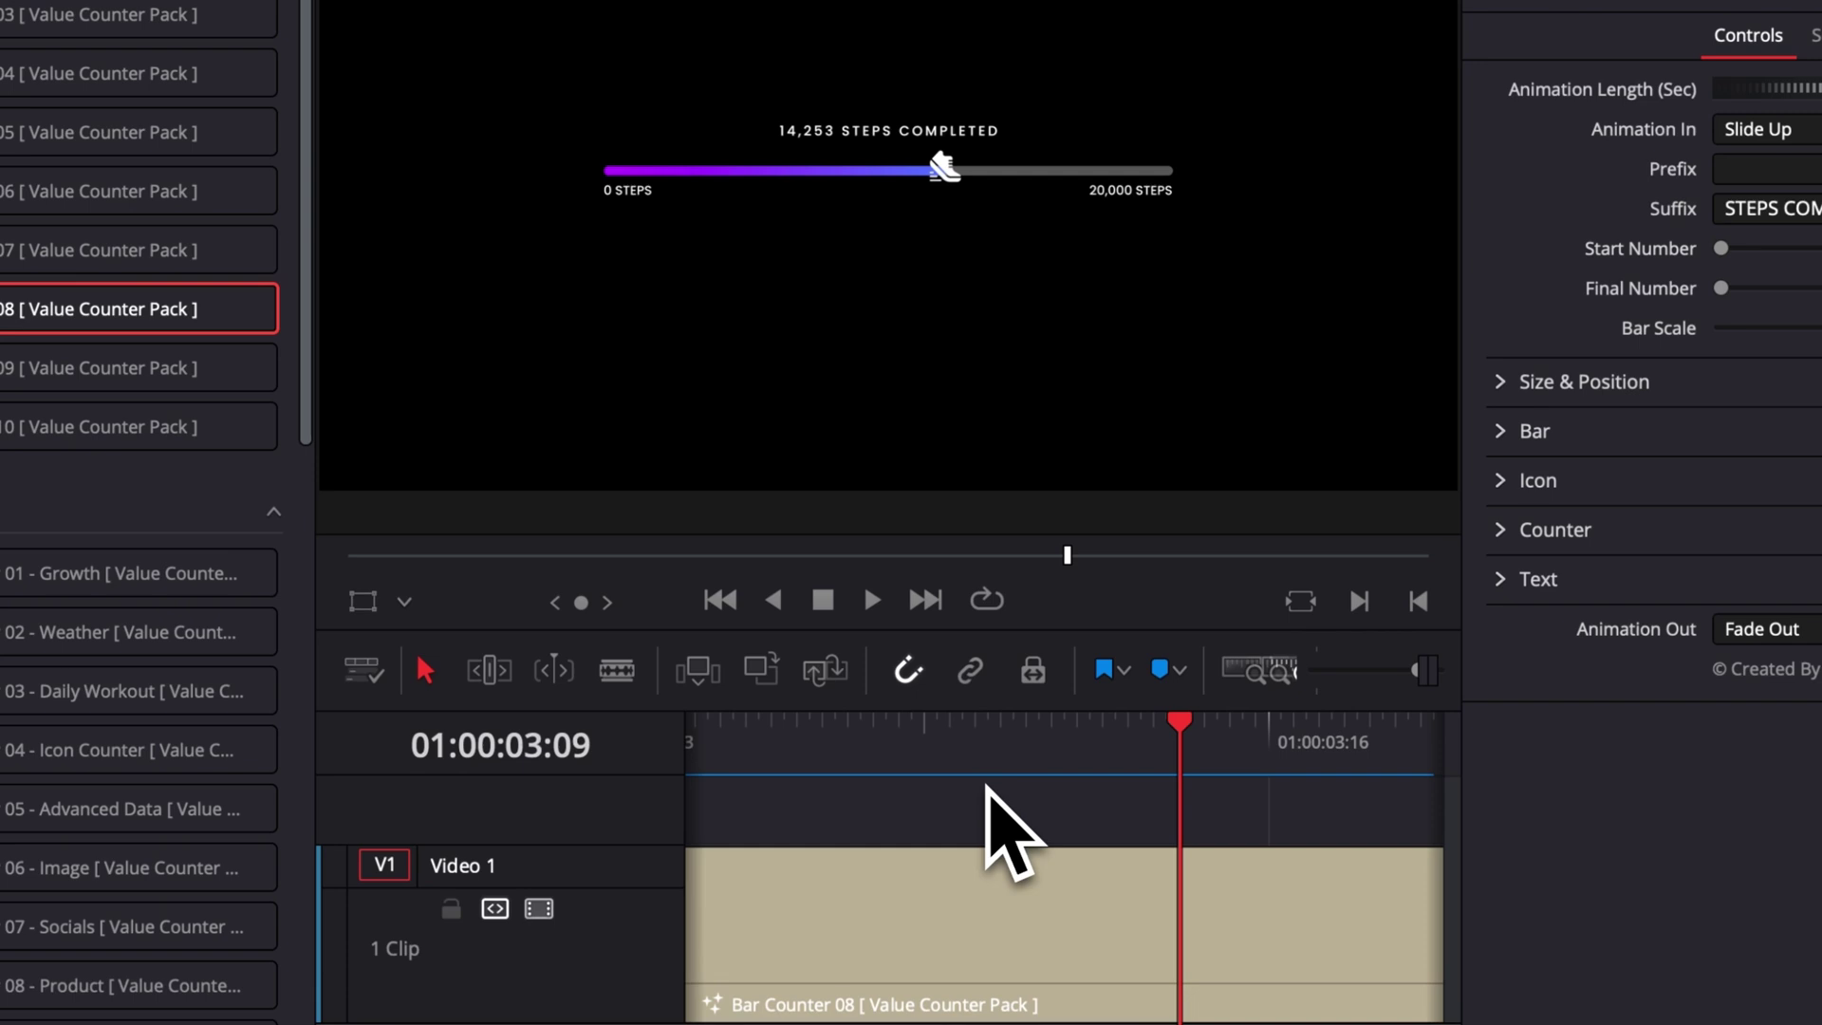
drag(978, 755, 692, 753)
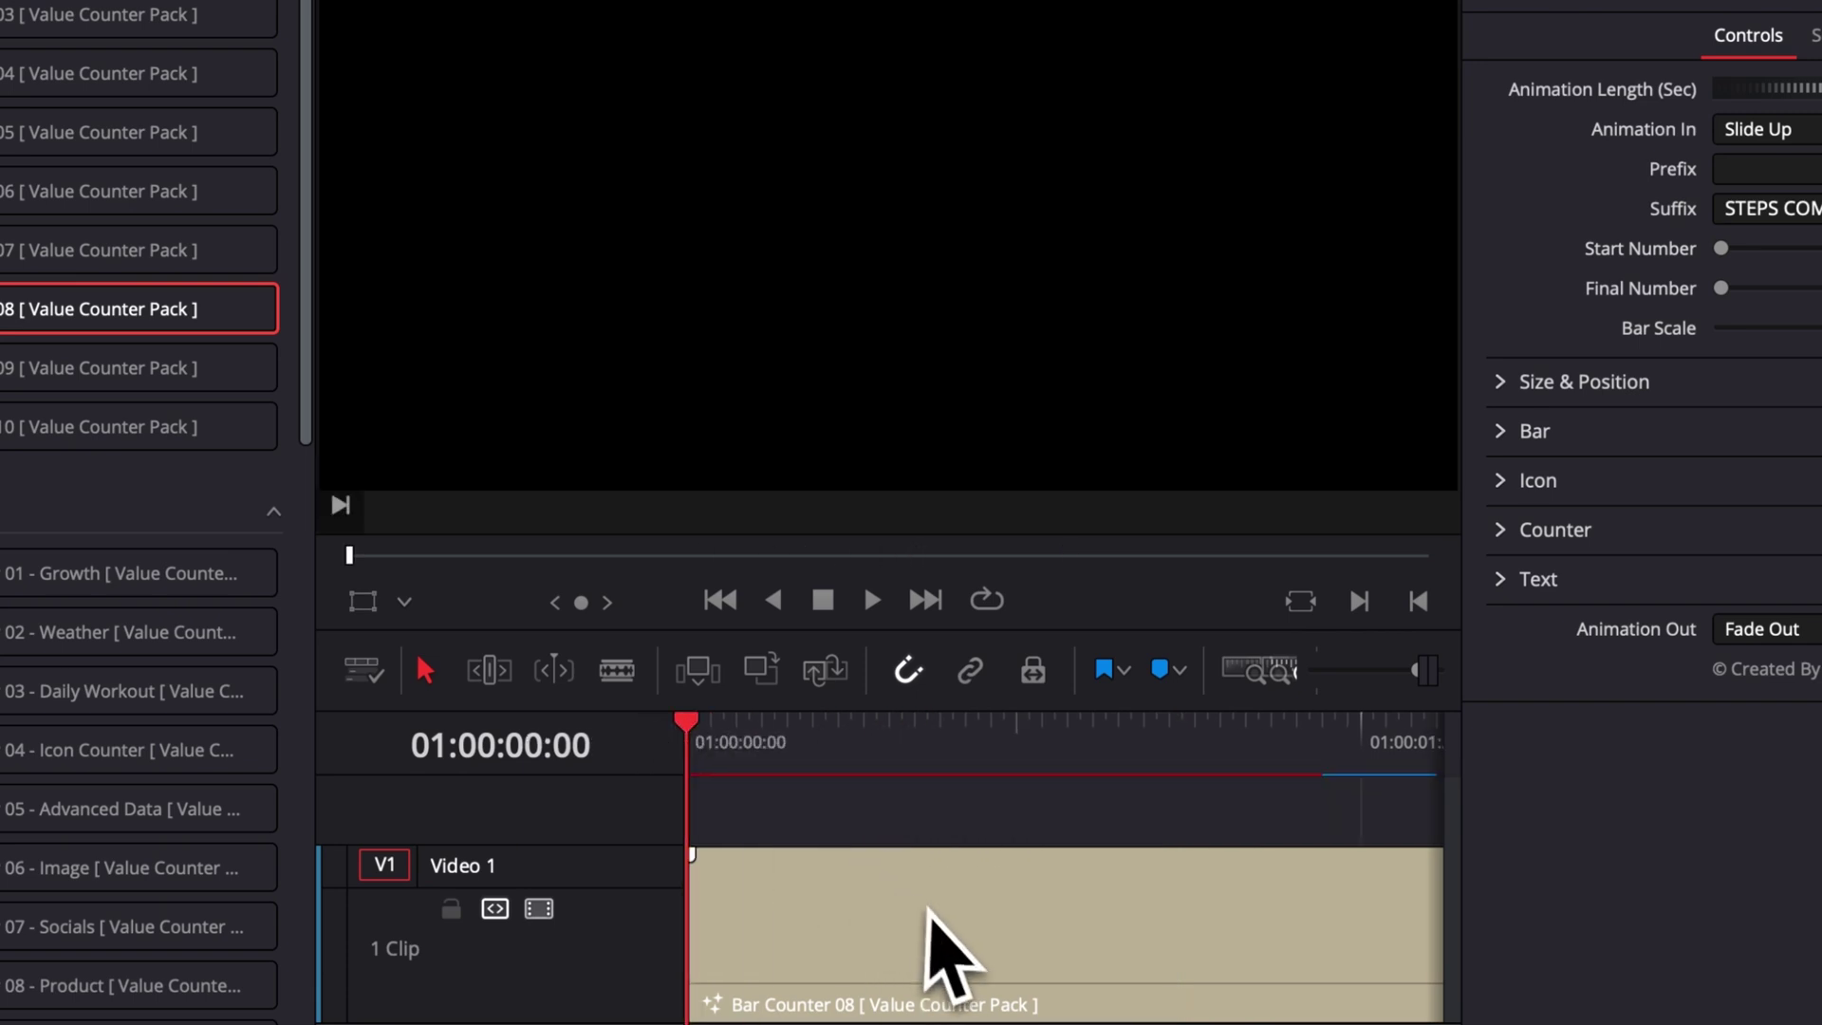
key(space)
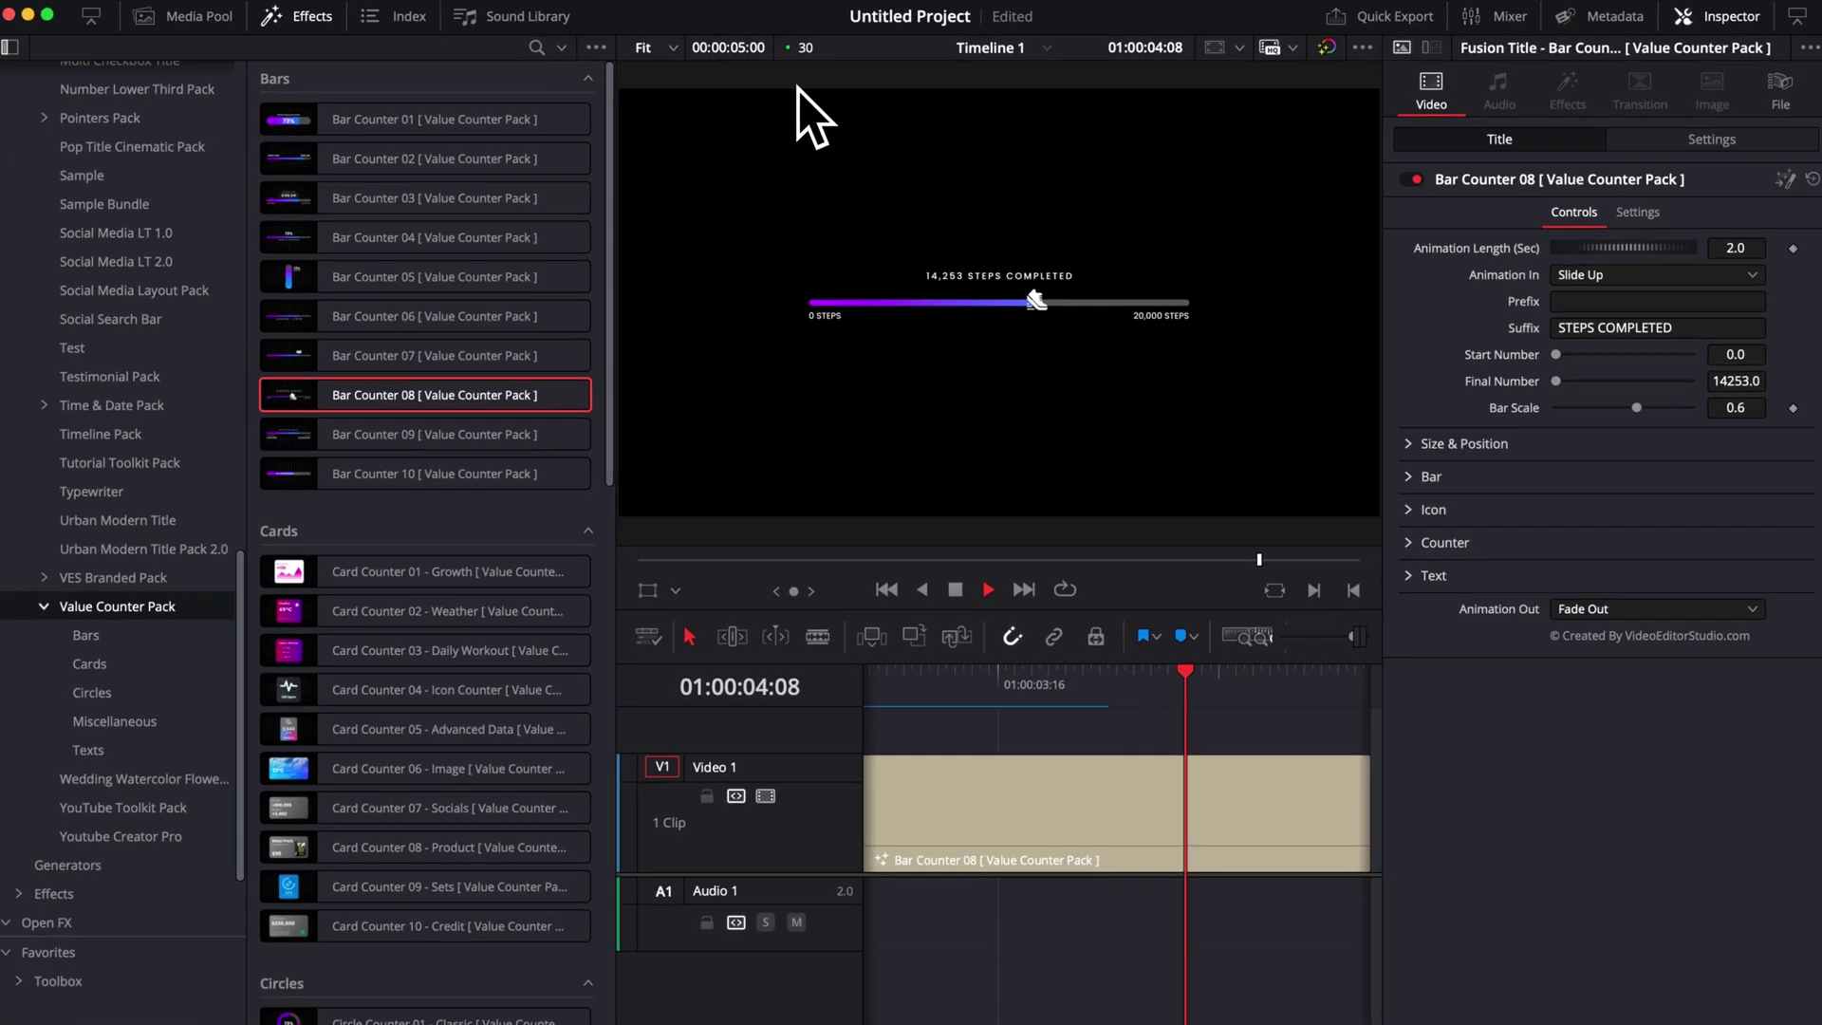
key(space)
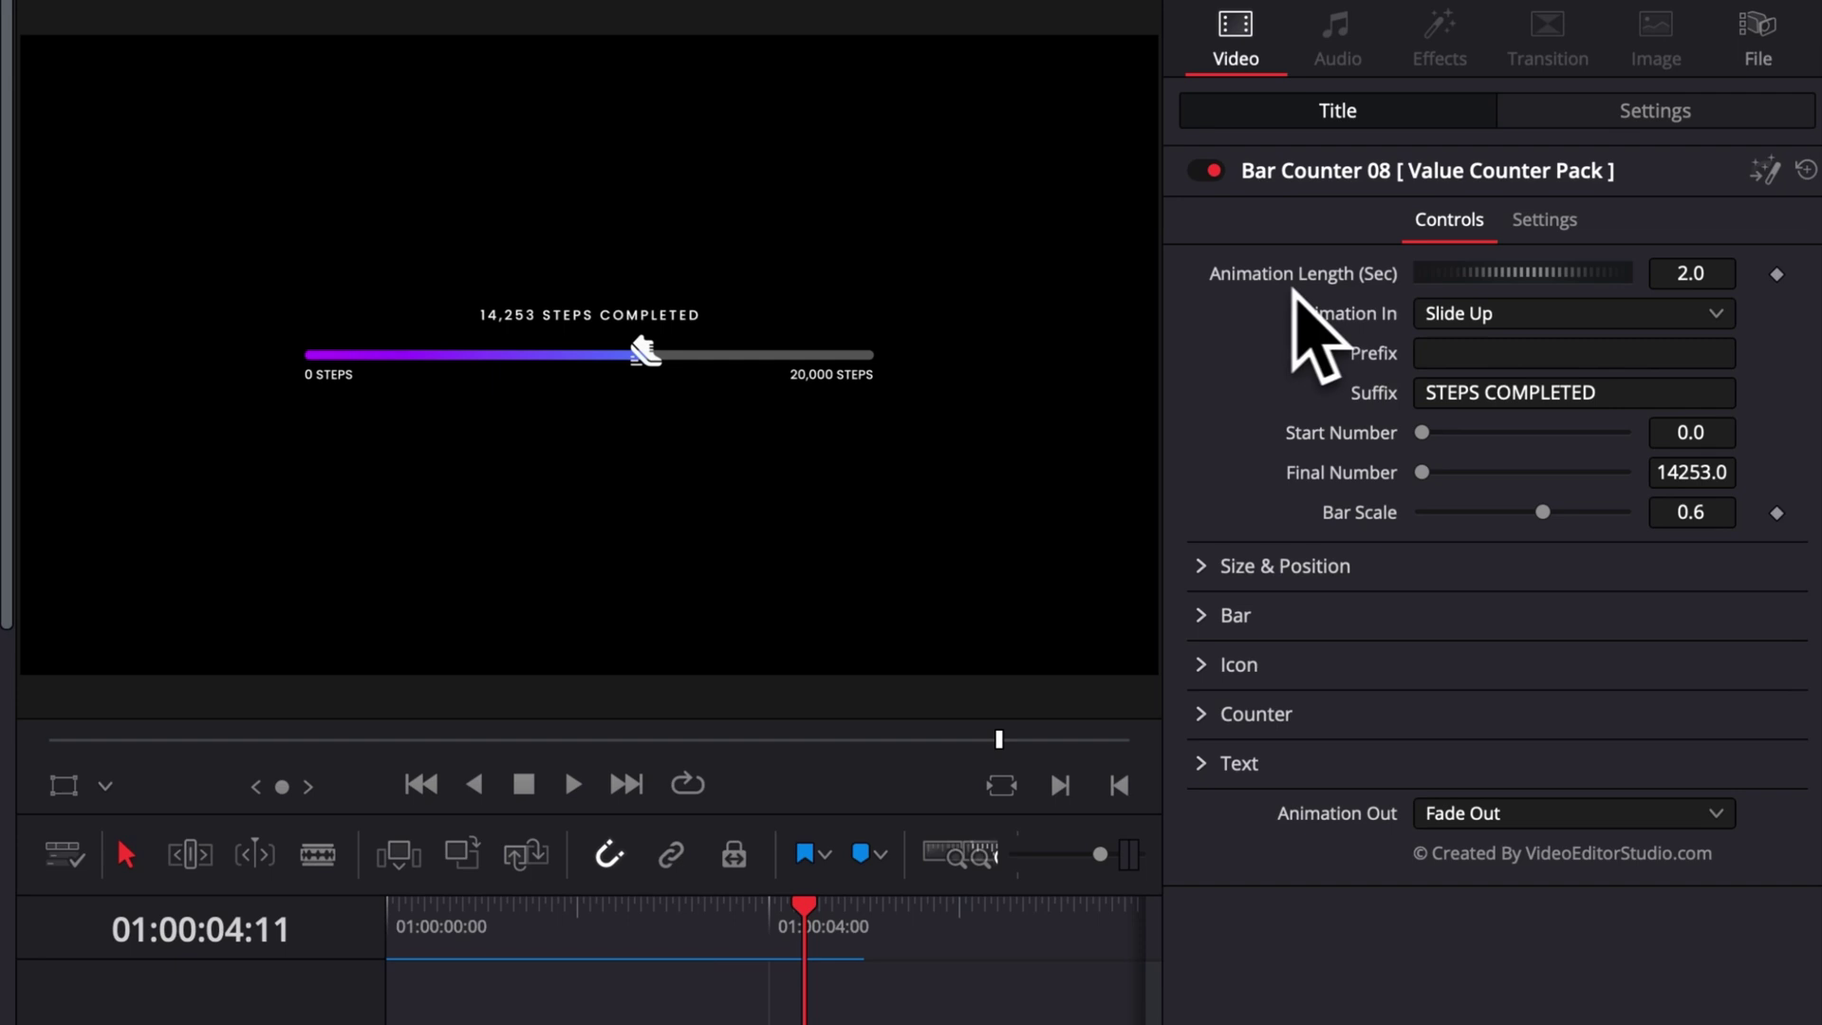
Shorten the counter's Animation Length to 1.0 and preview it from the start.
drag(422, 916, 391, 925)
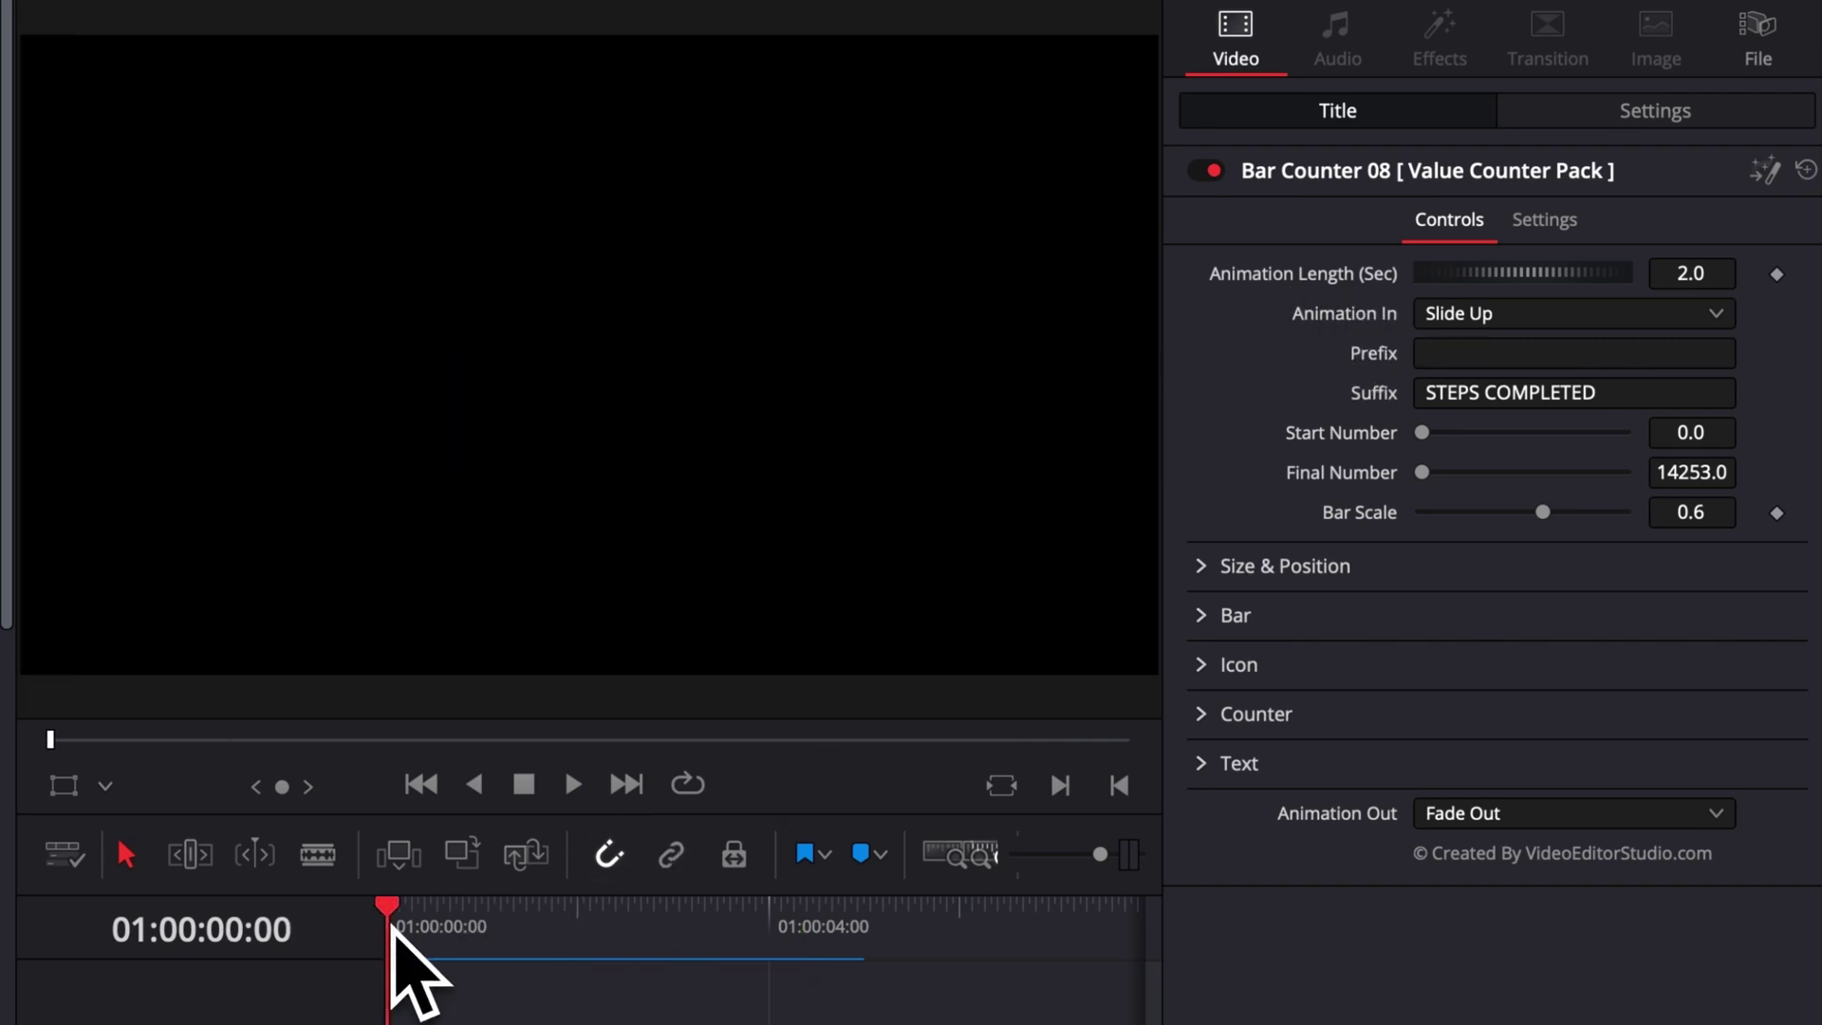
key(space)
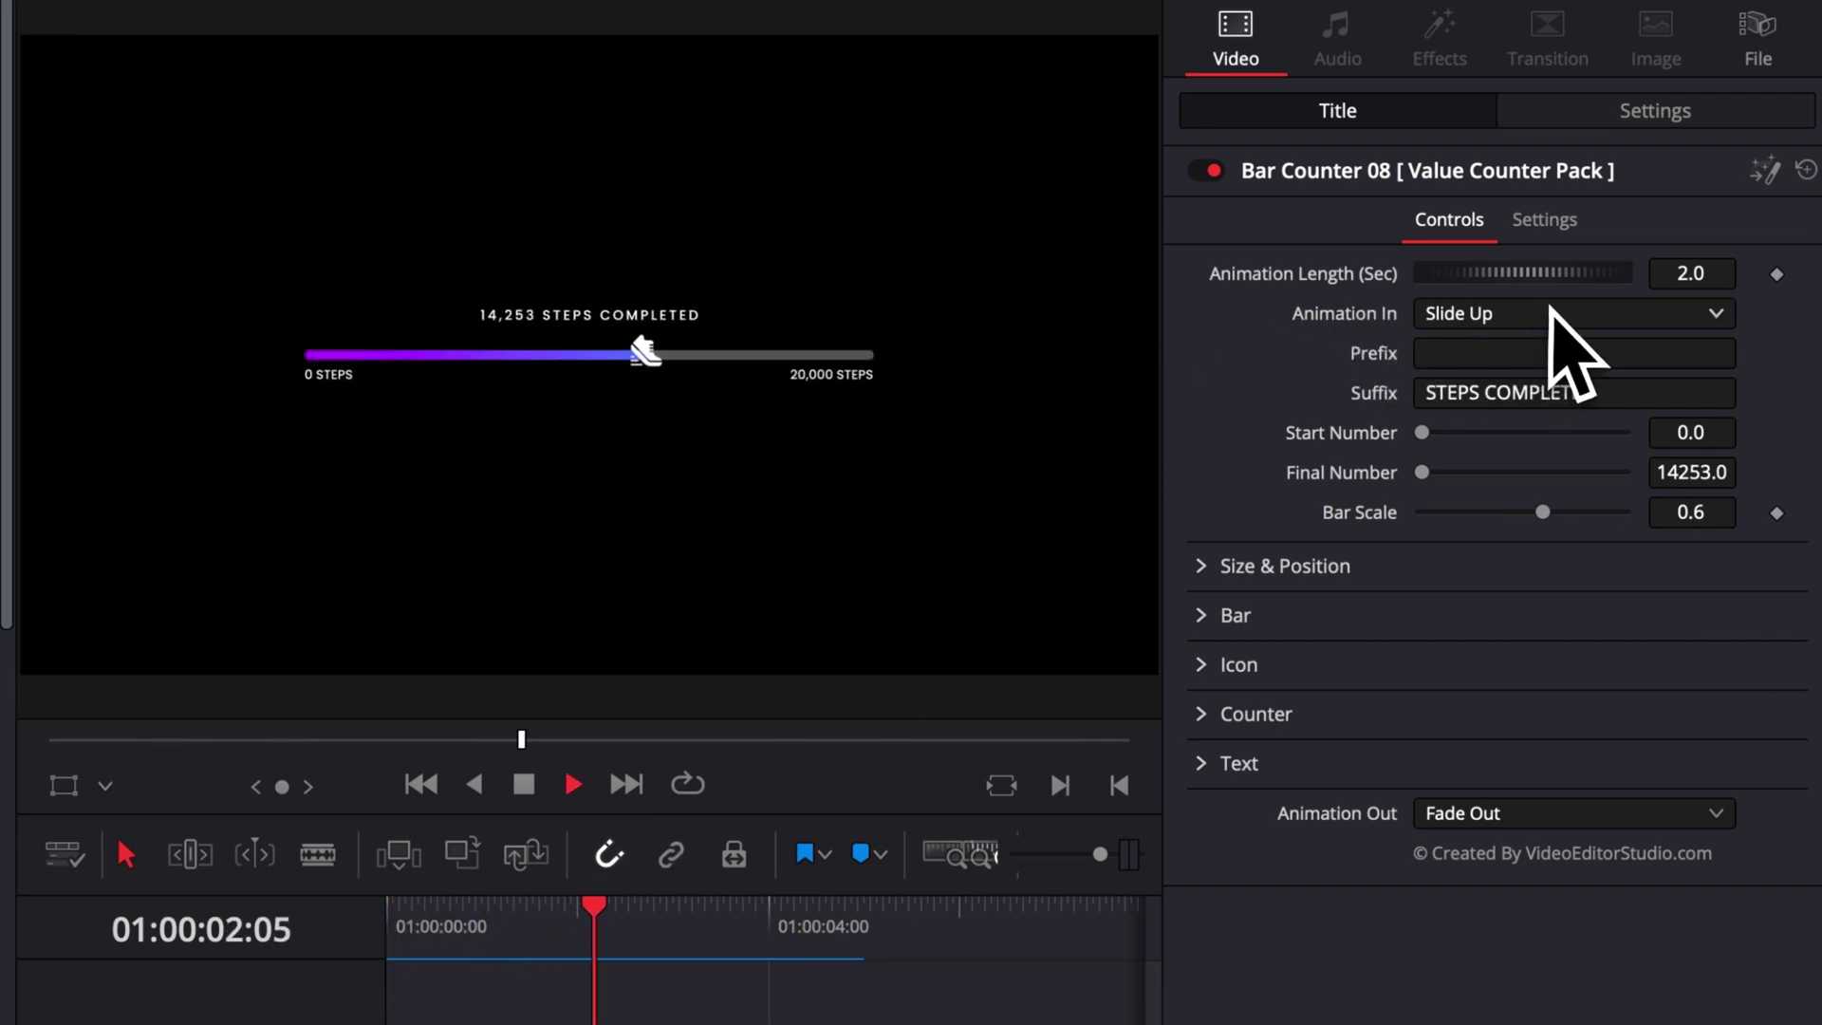
key(space)
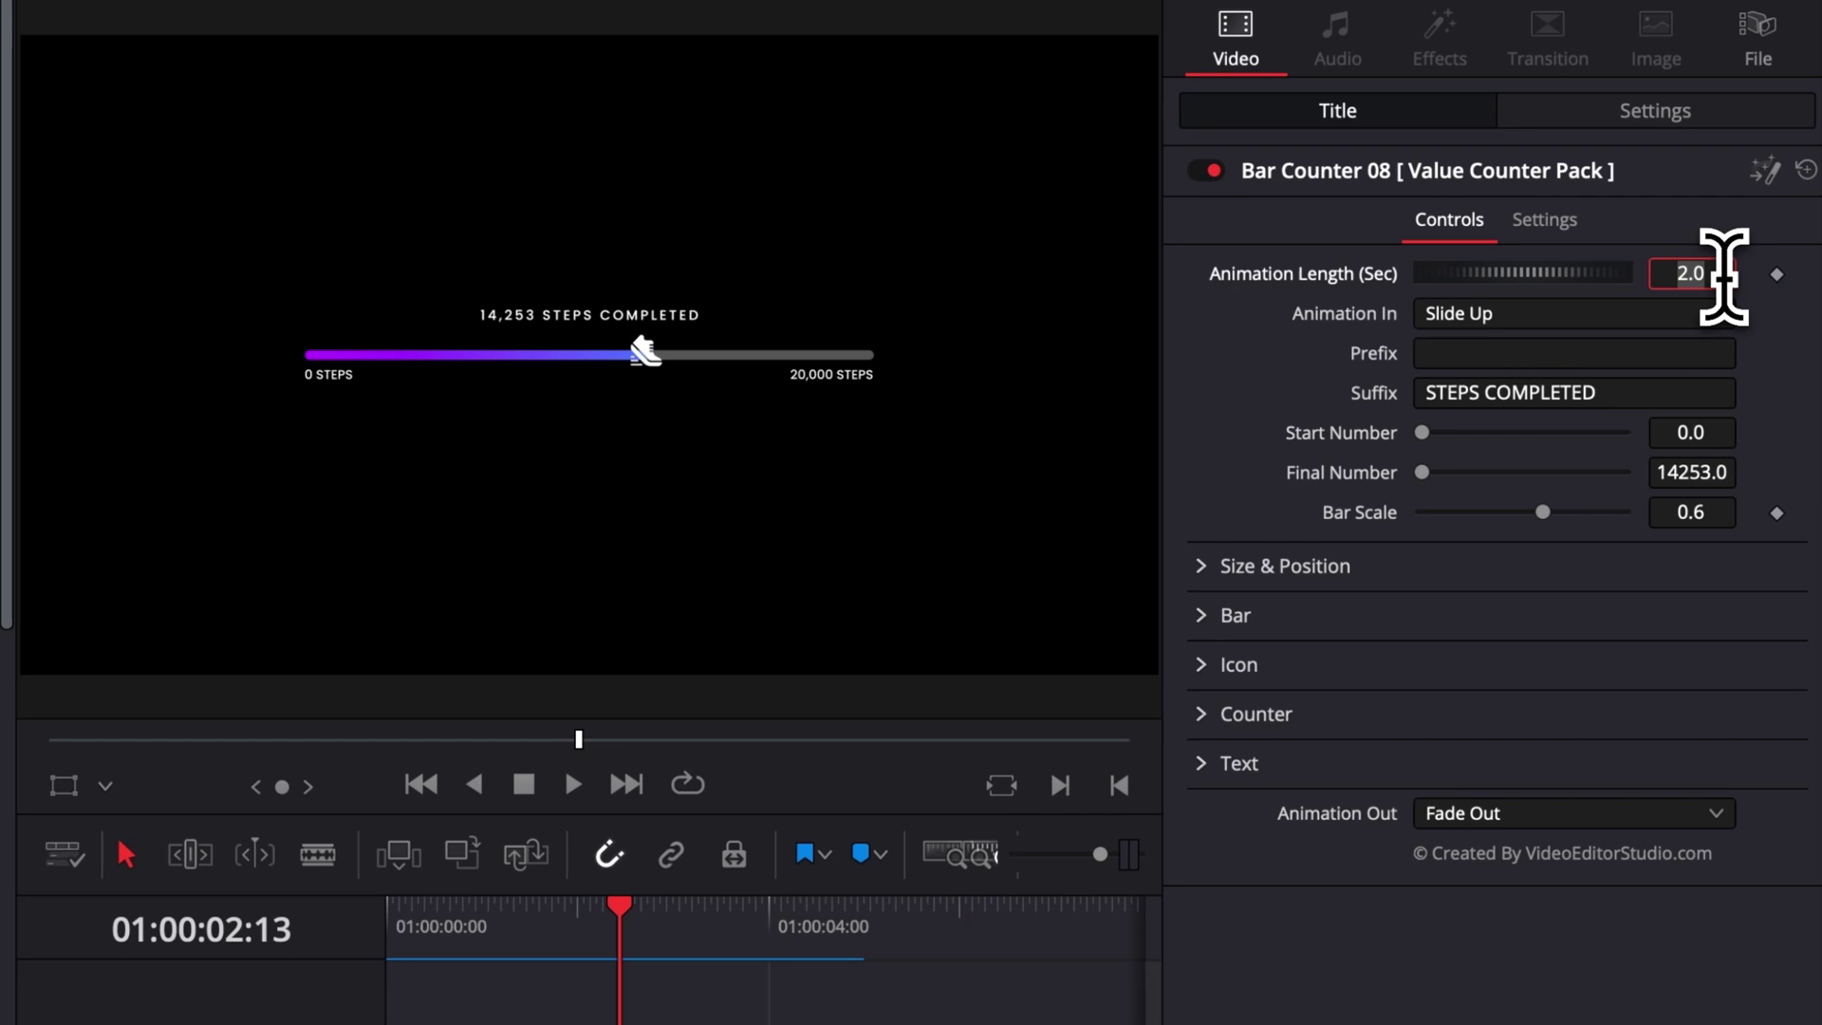
key(Return)
key(Home)
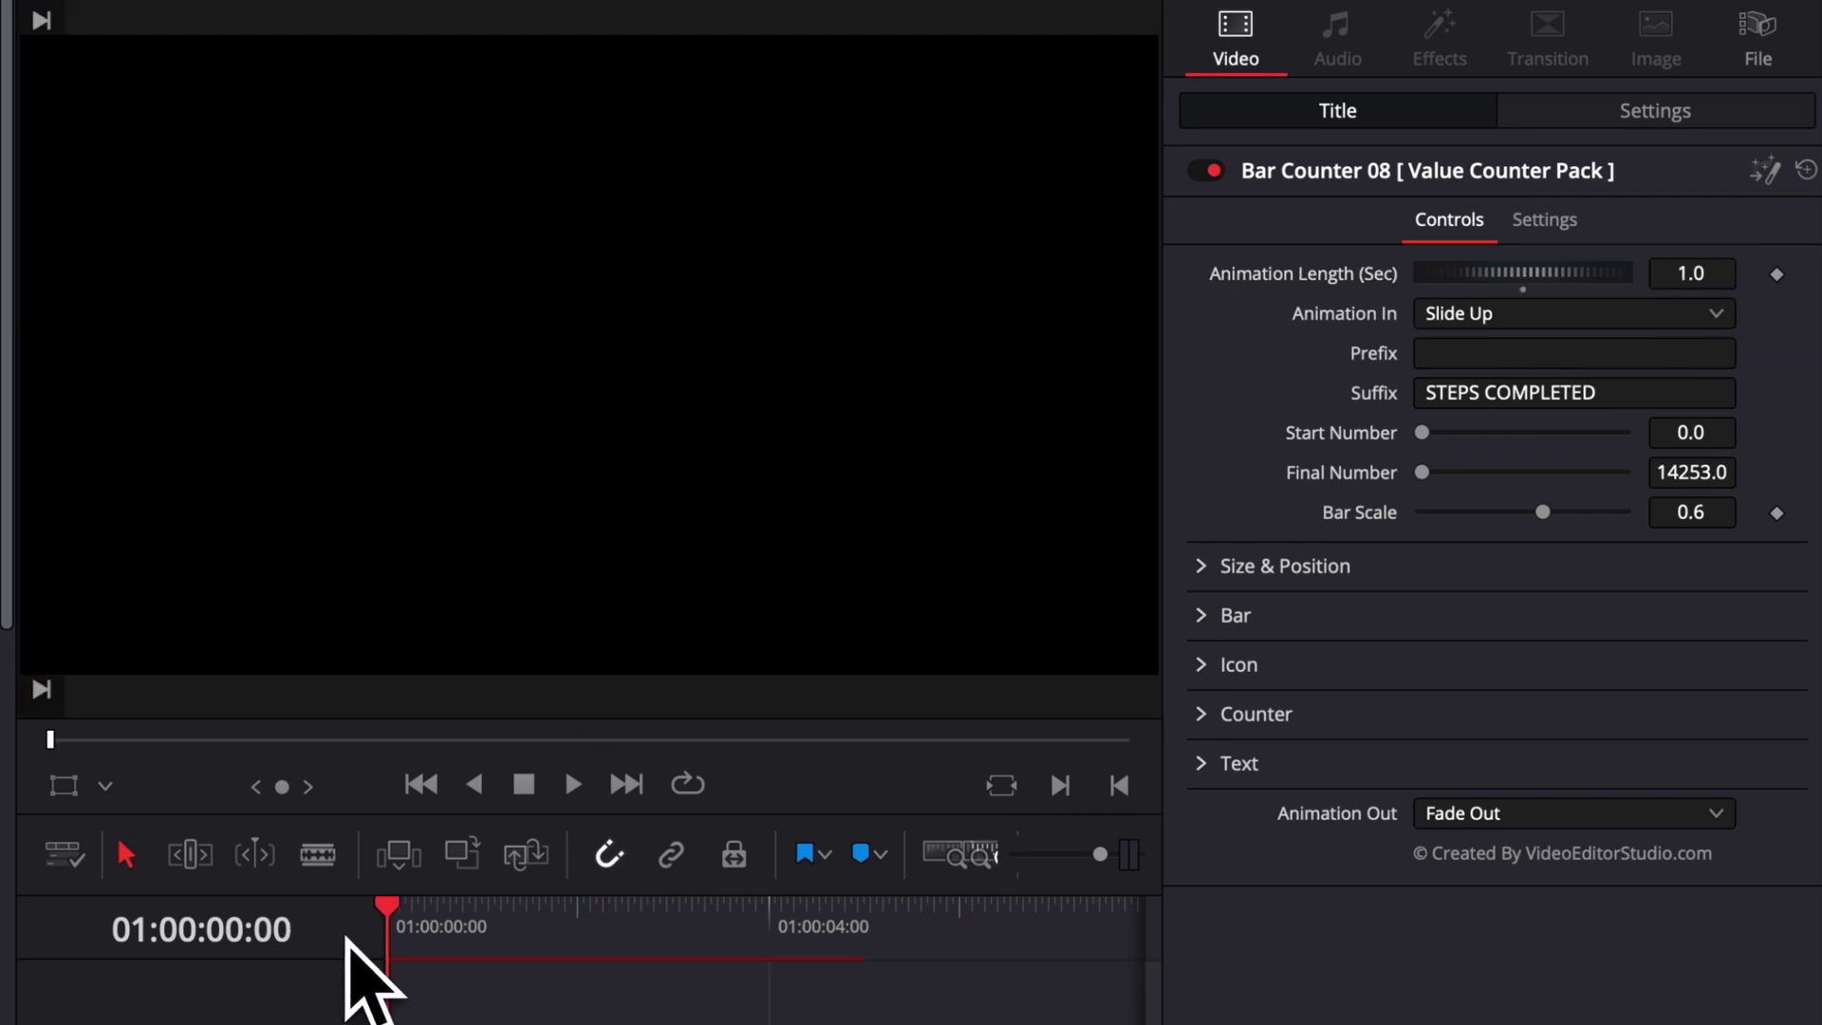
key(space)
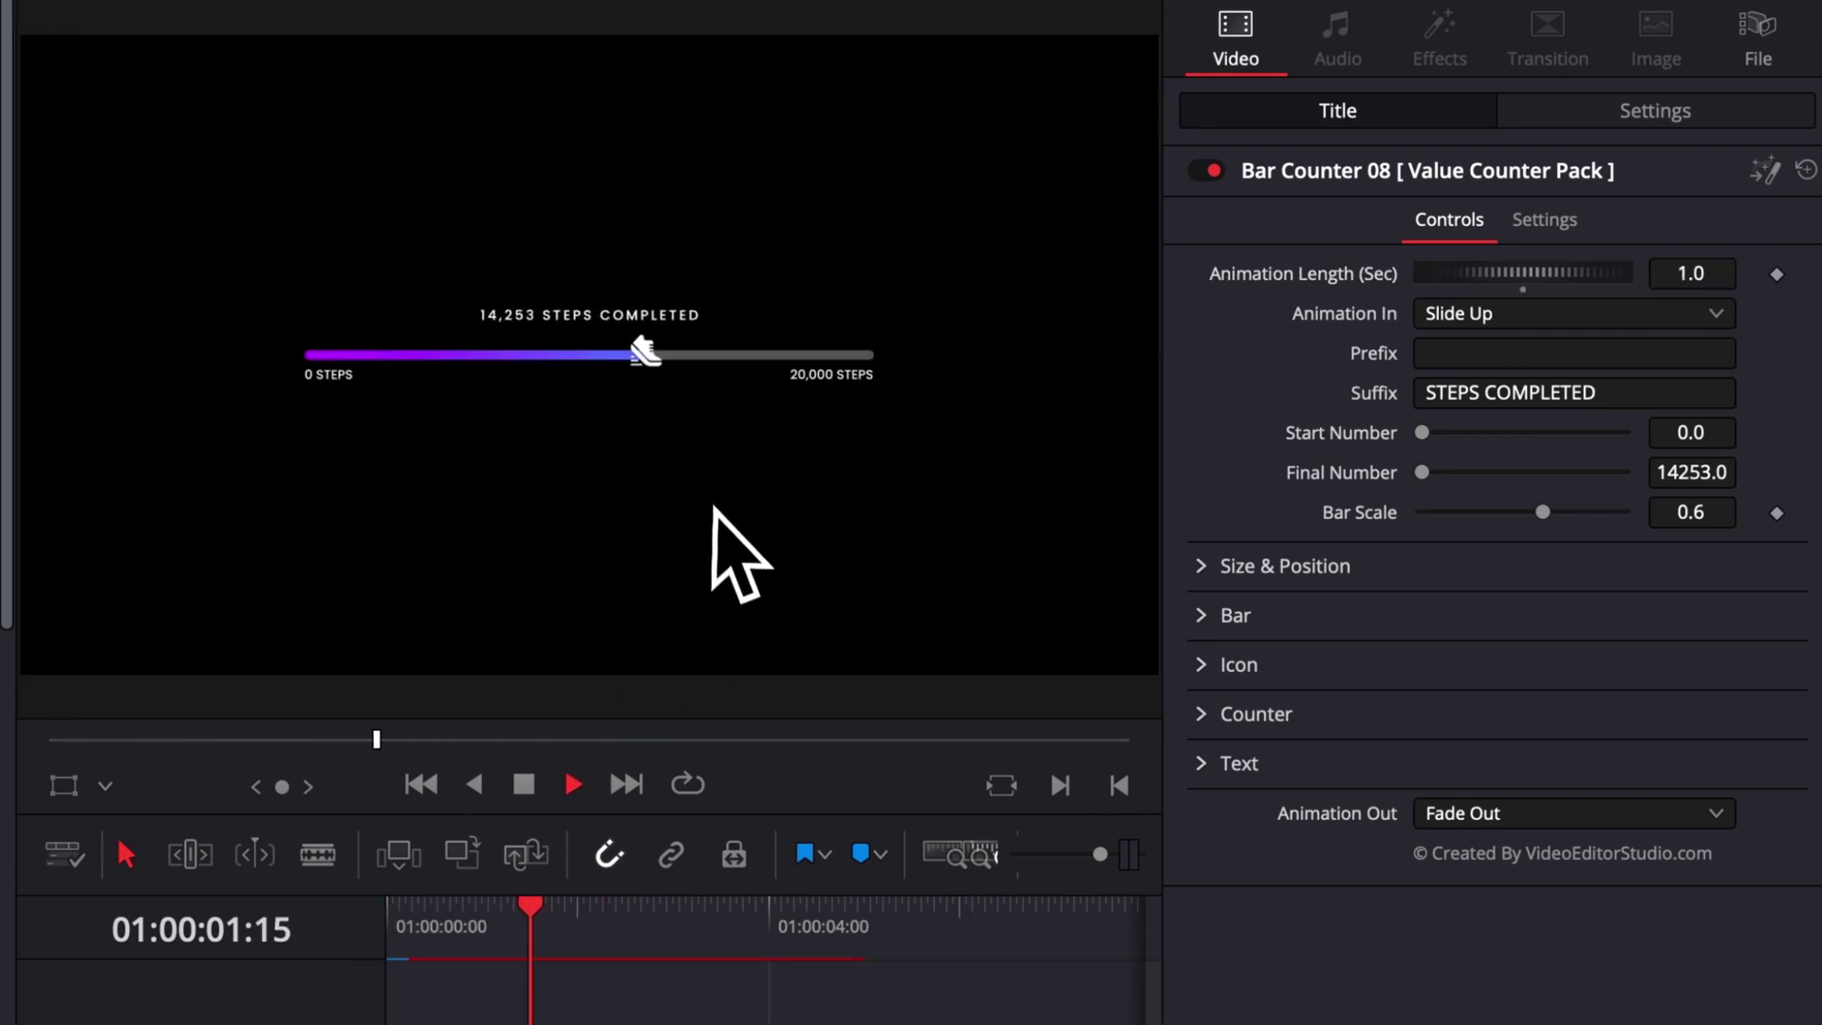
key(space)
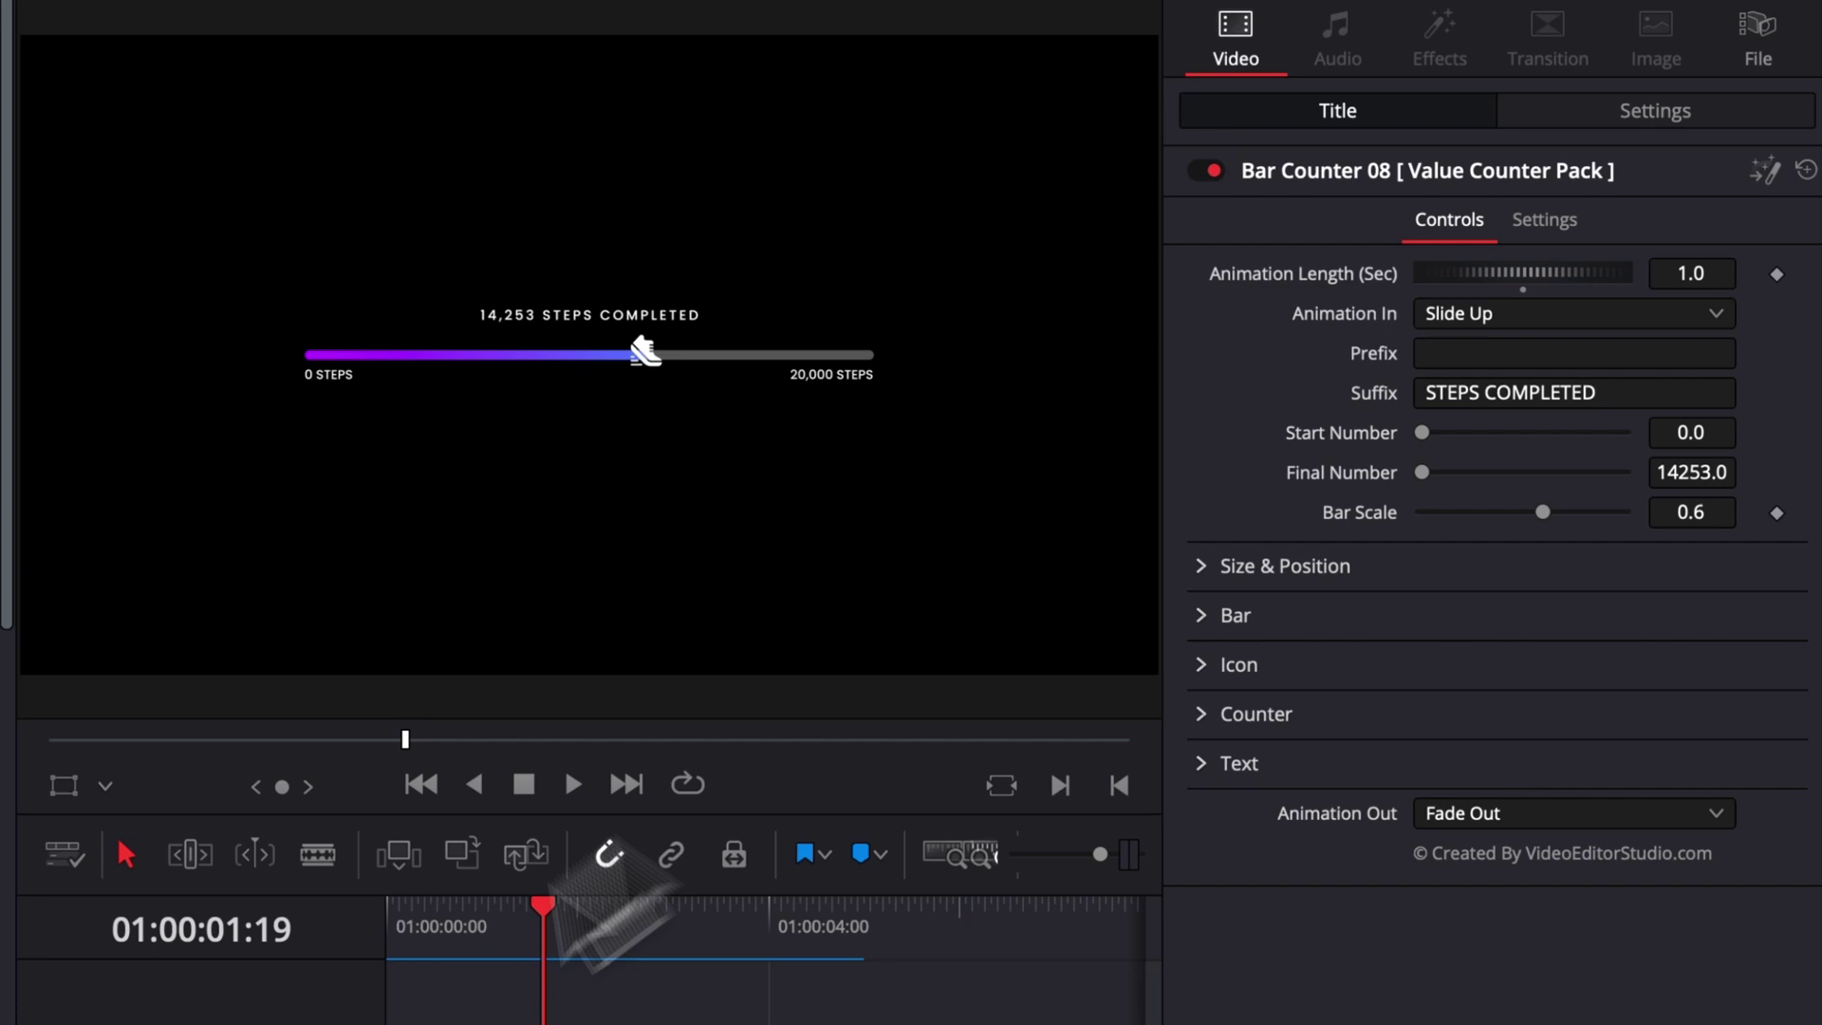
drag(410, 913, 387, 918)
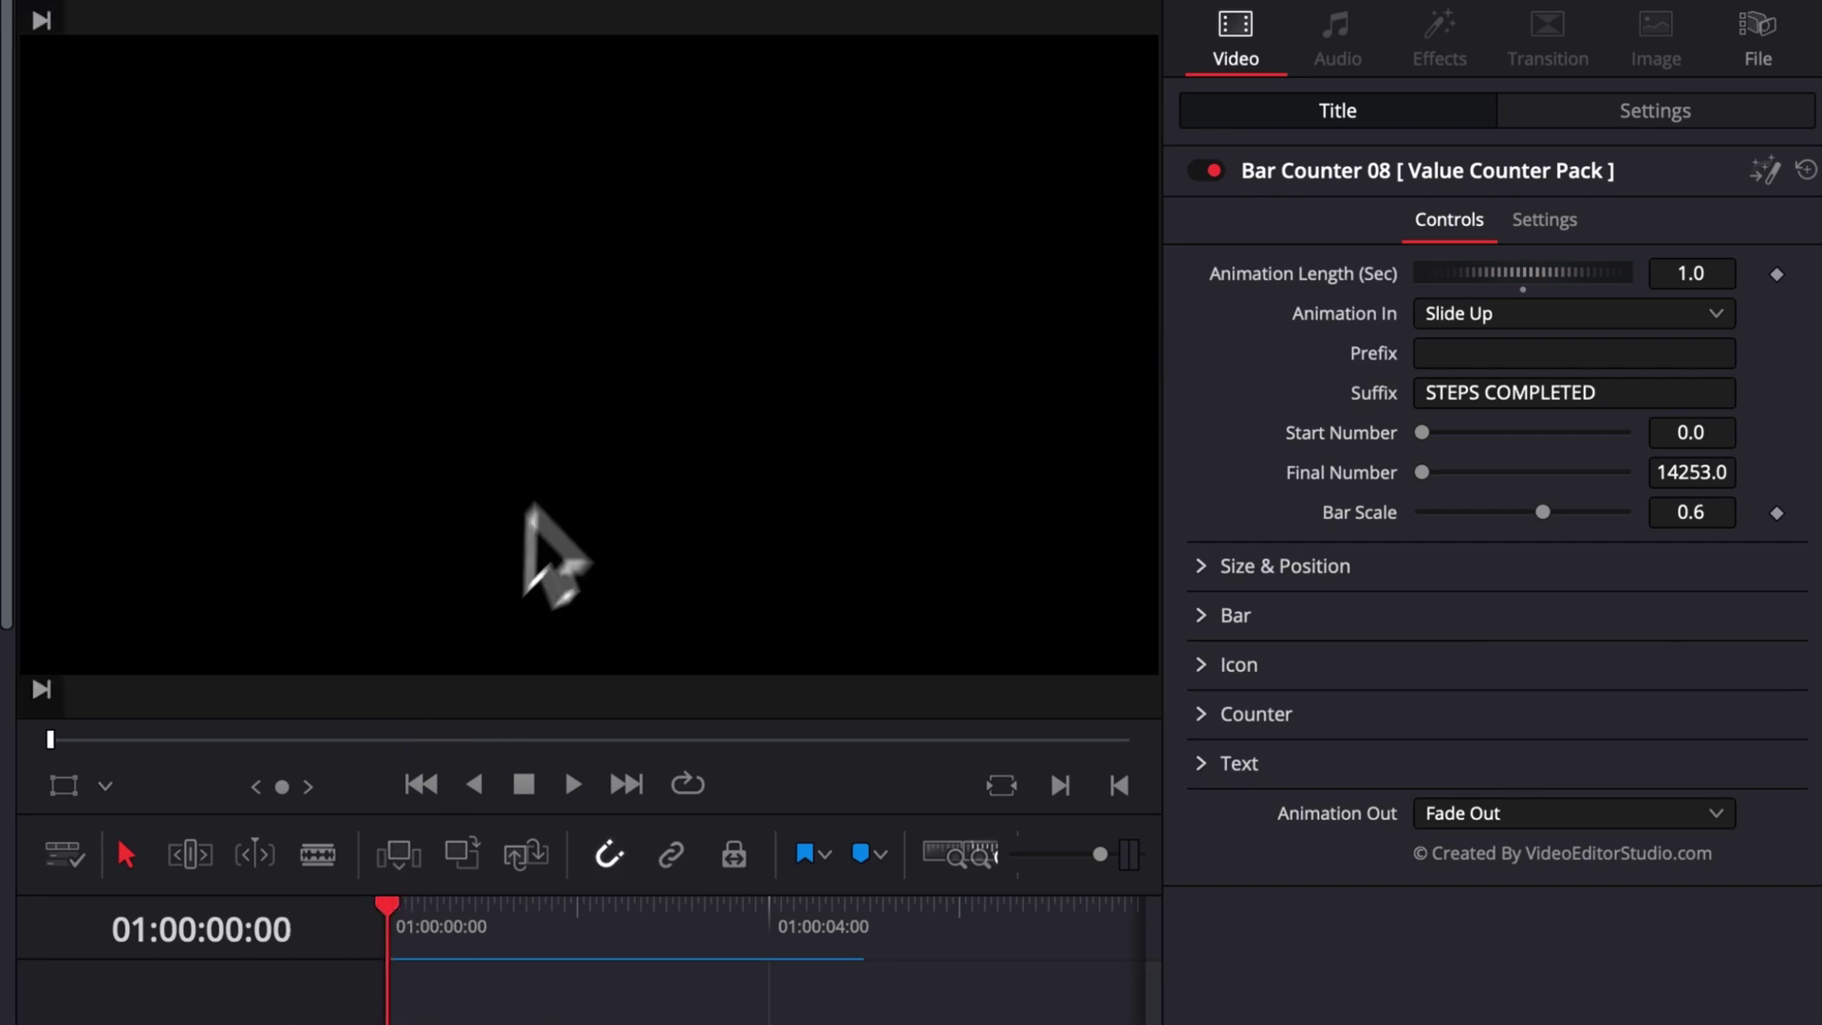
key(space)
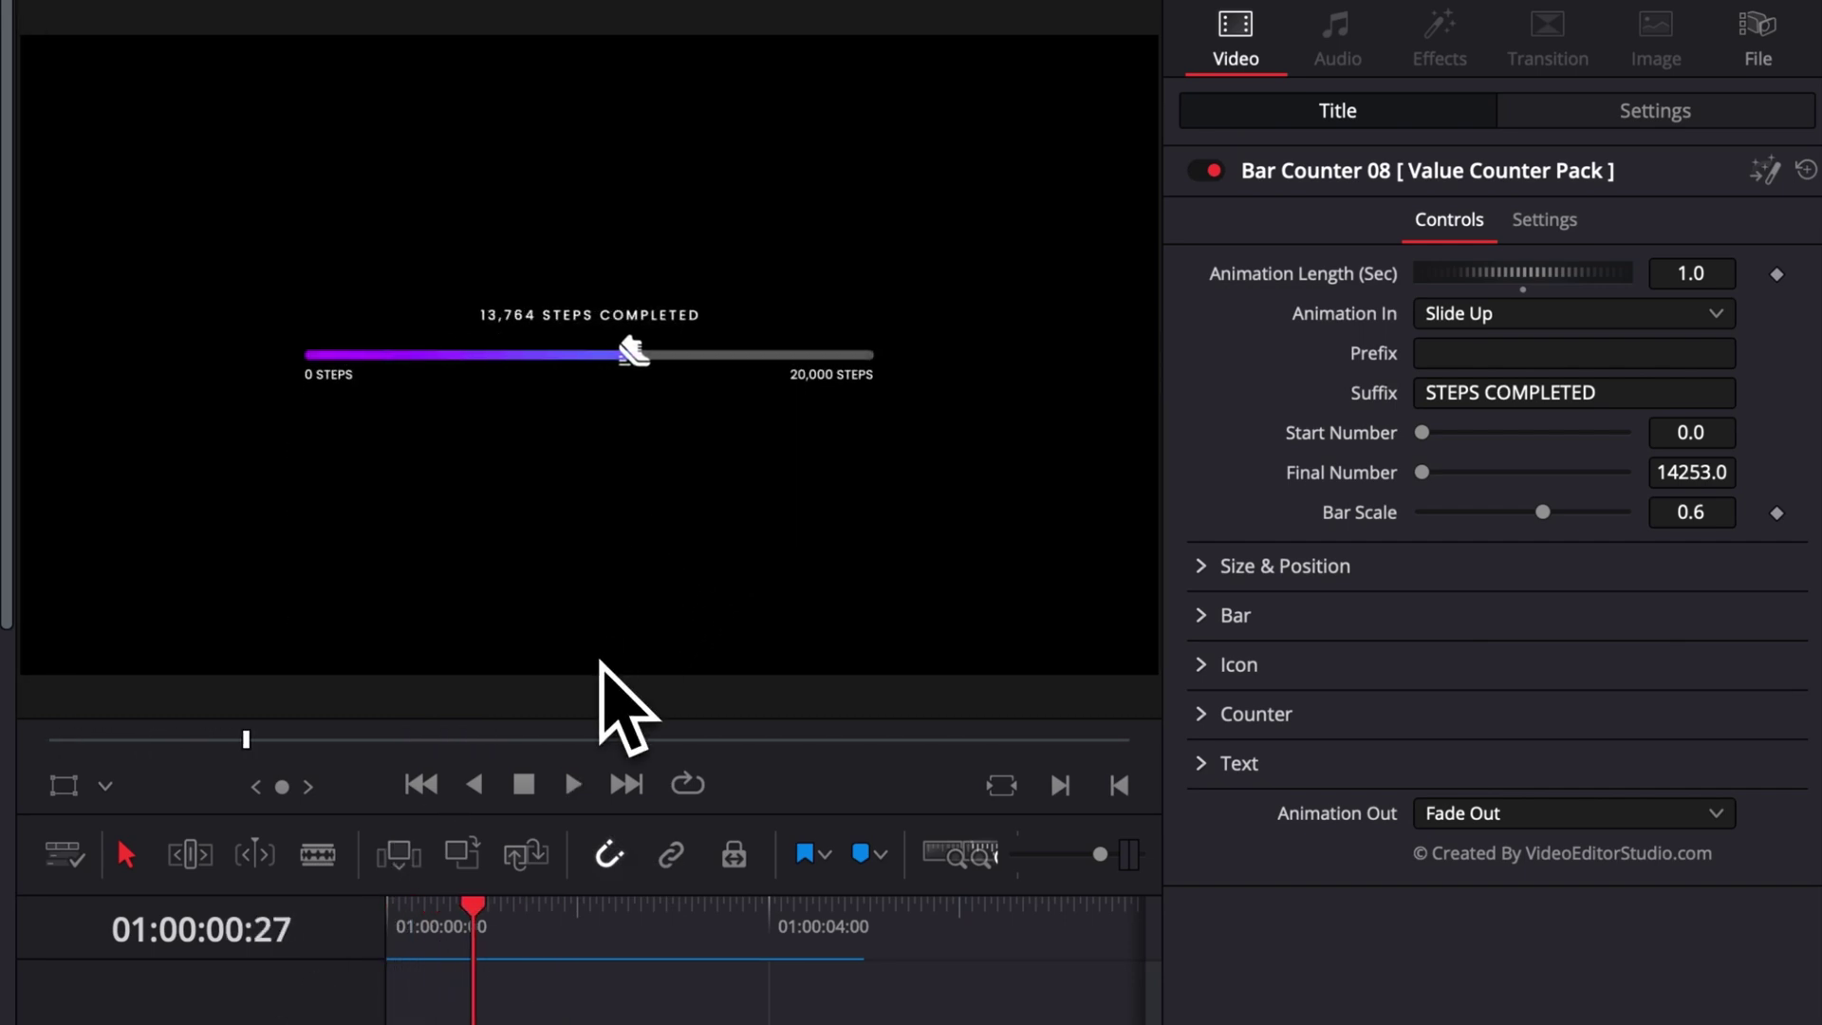
Set Animation In to Zoom In and replay the counter's entrance.
click(1549, 314)
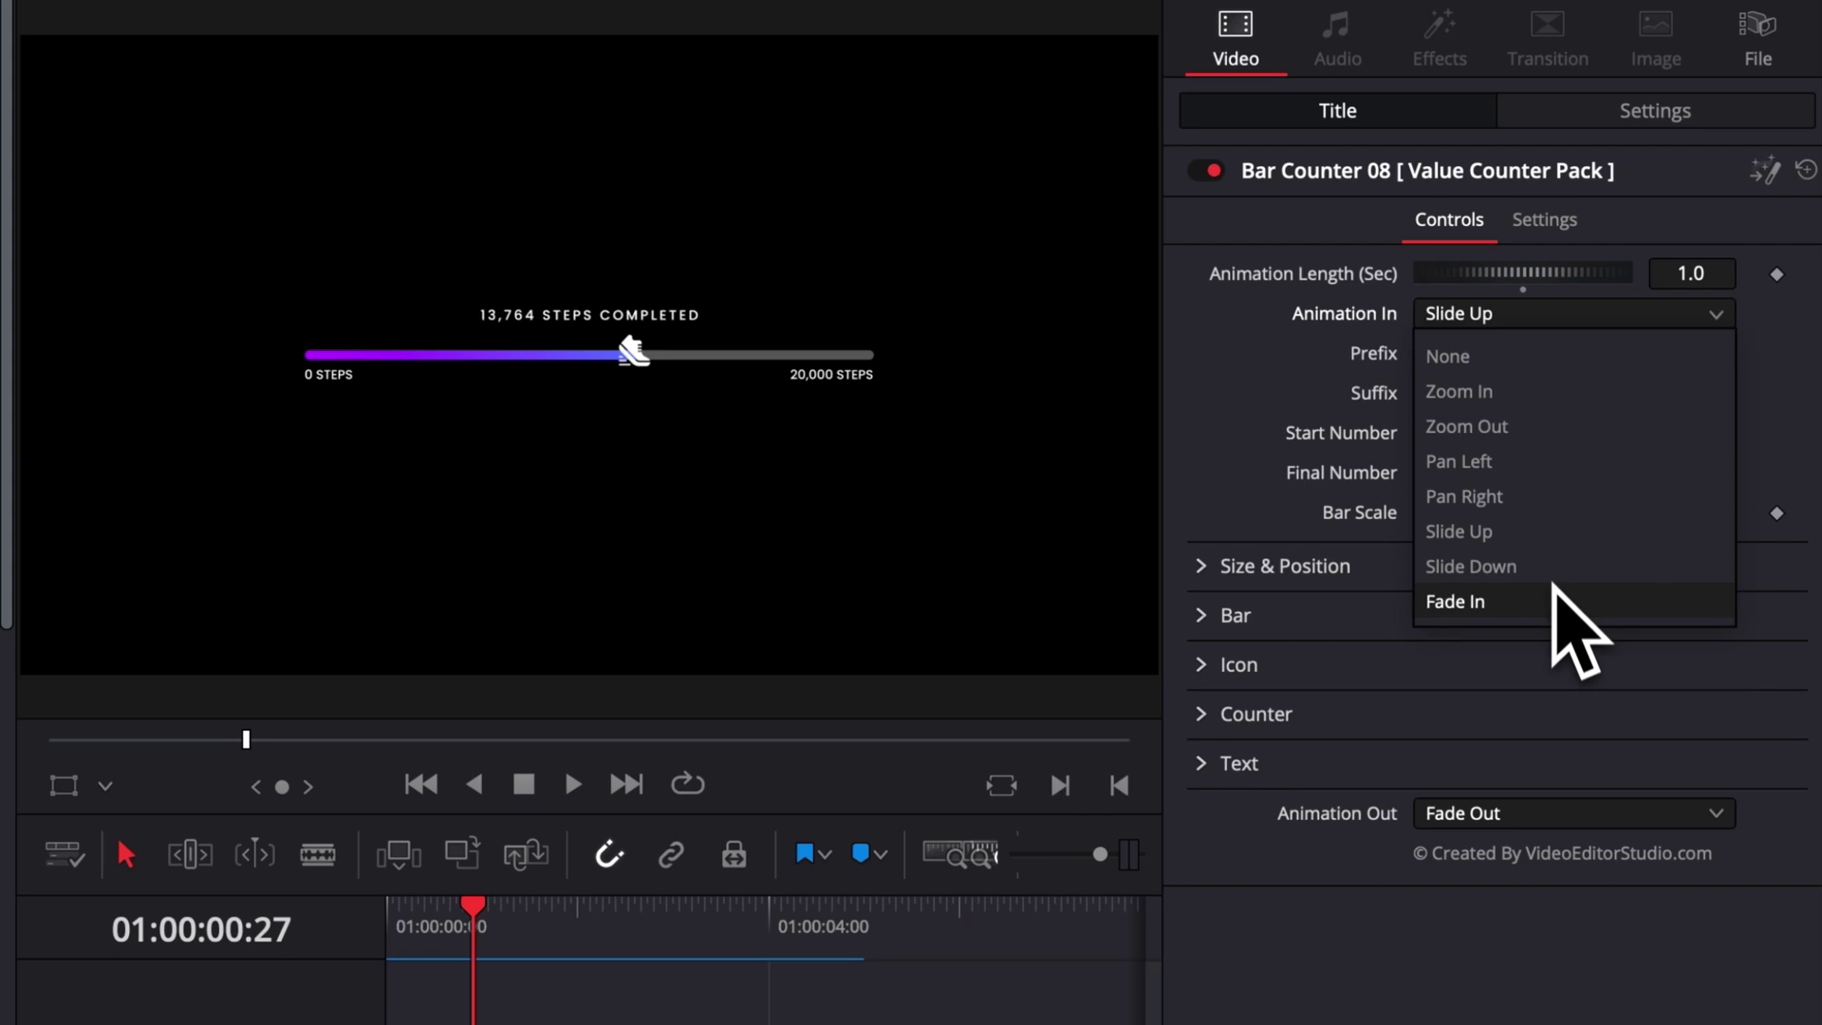
click(1437, 391)
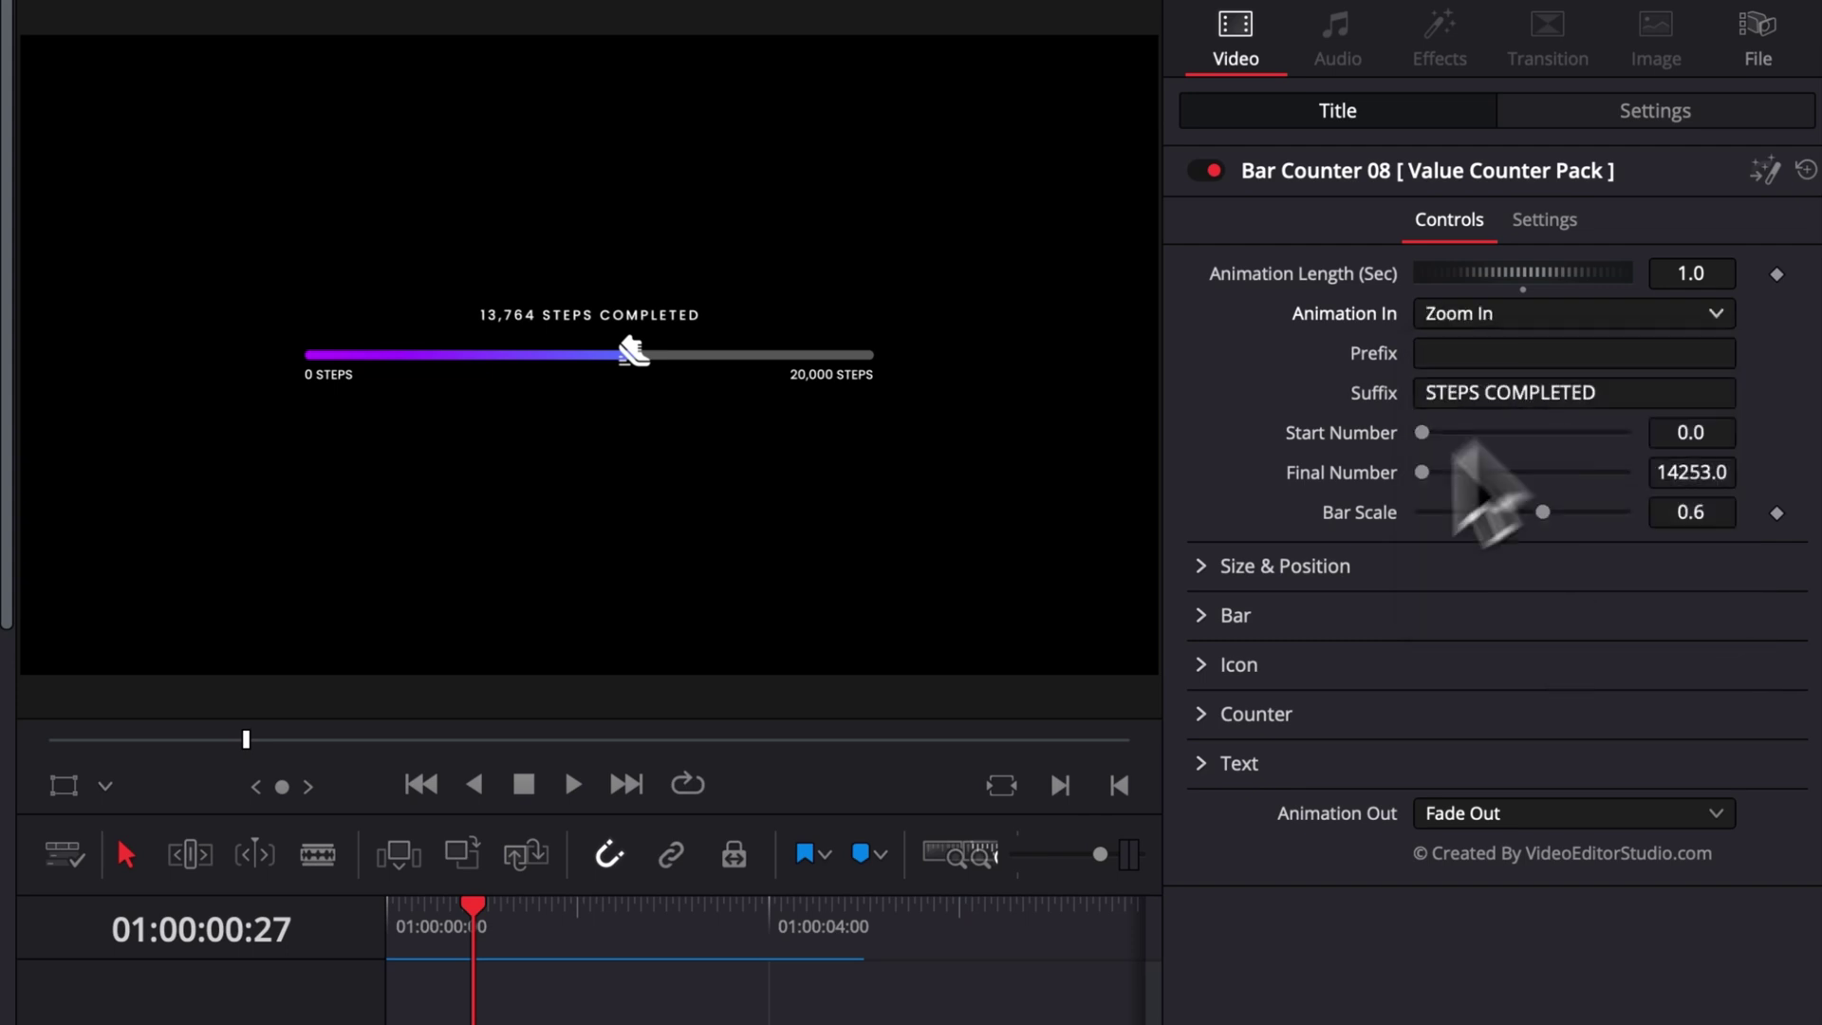
click(380, 926)
key(space)
click(441, 925)
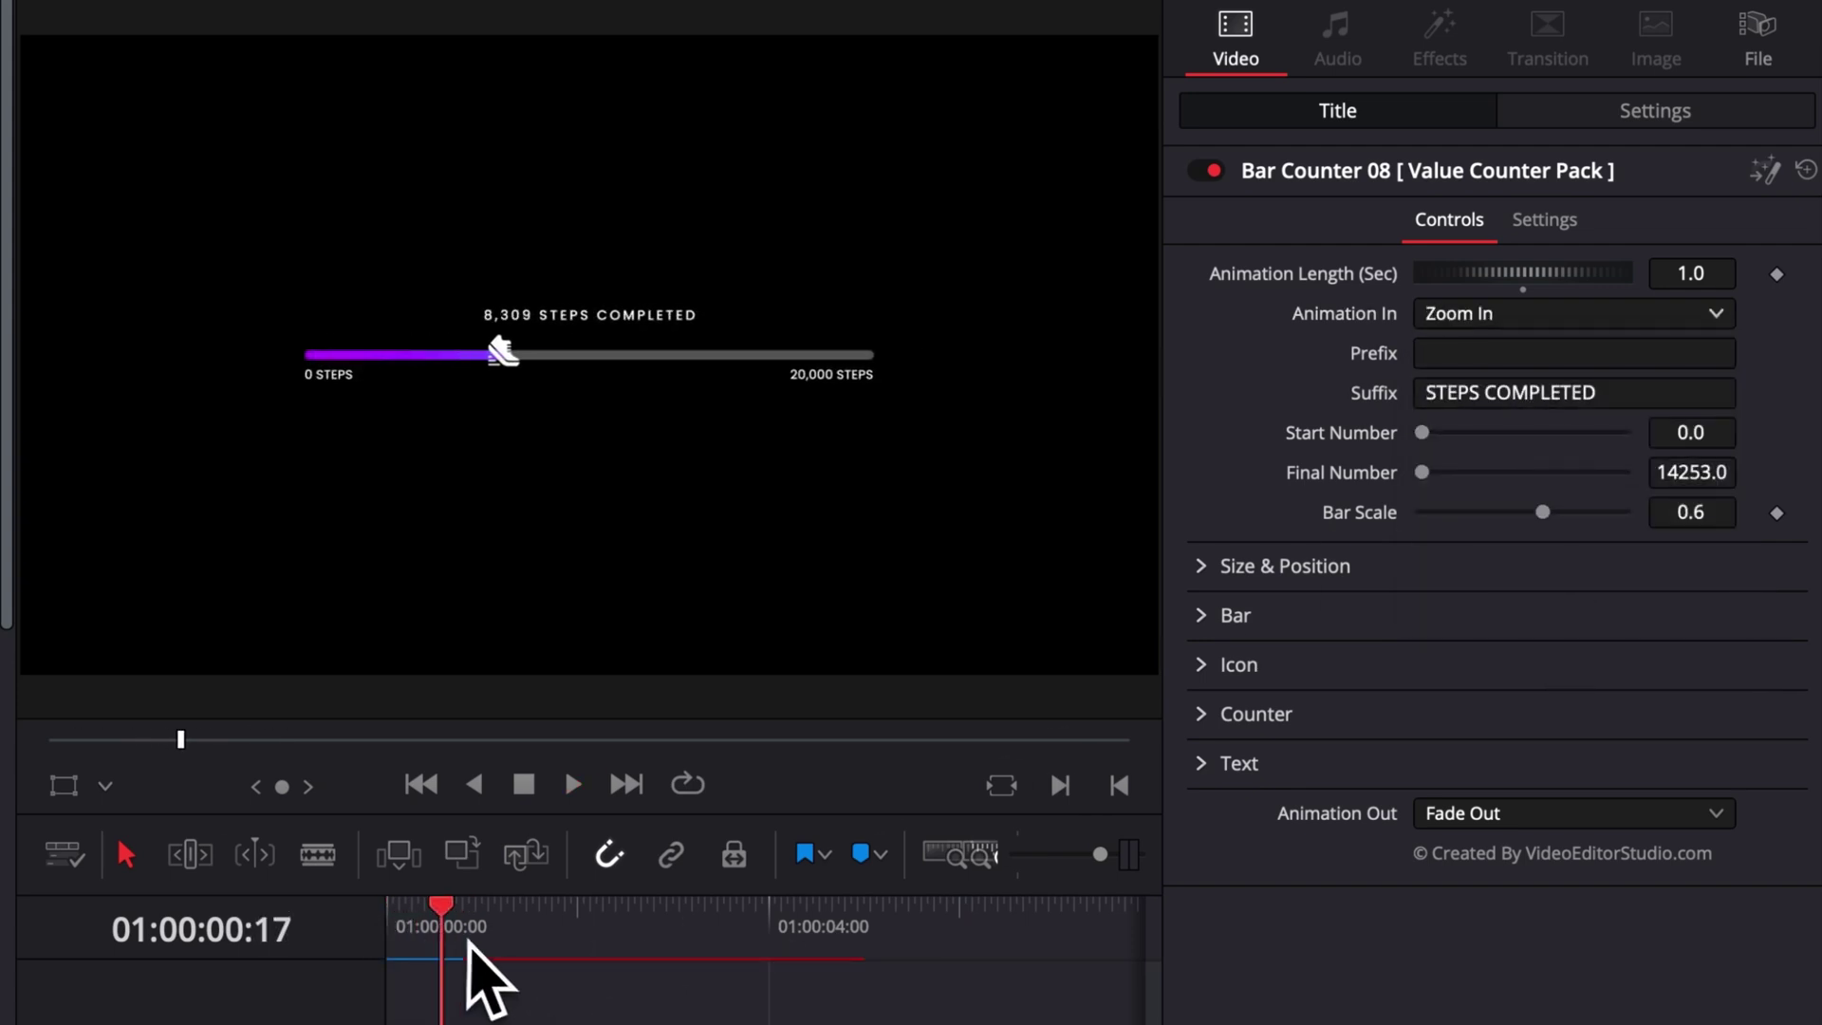
drag(464, 925, 356, 932)
key(space)
key(space)
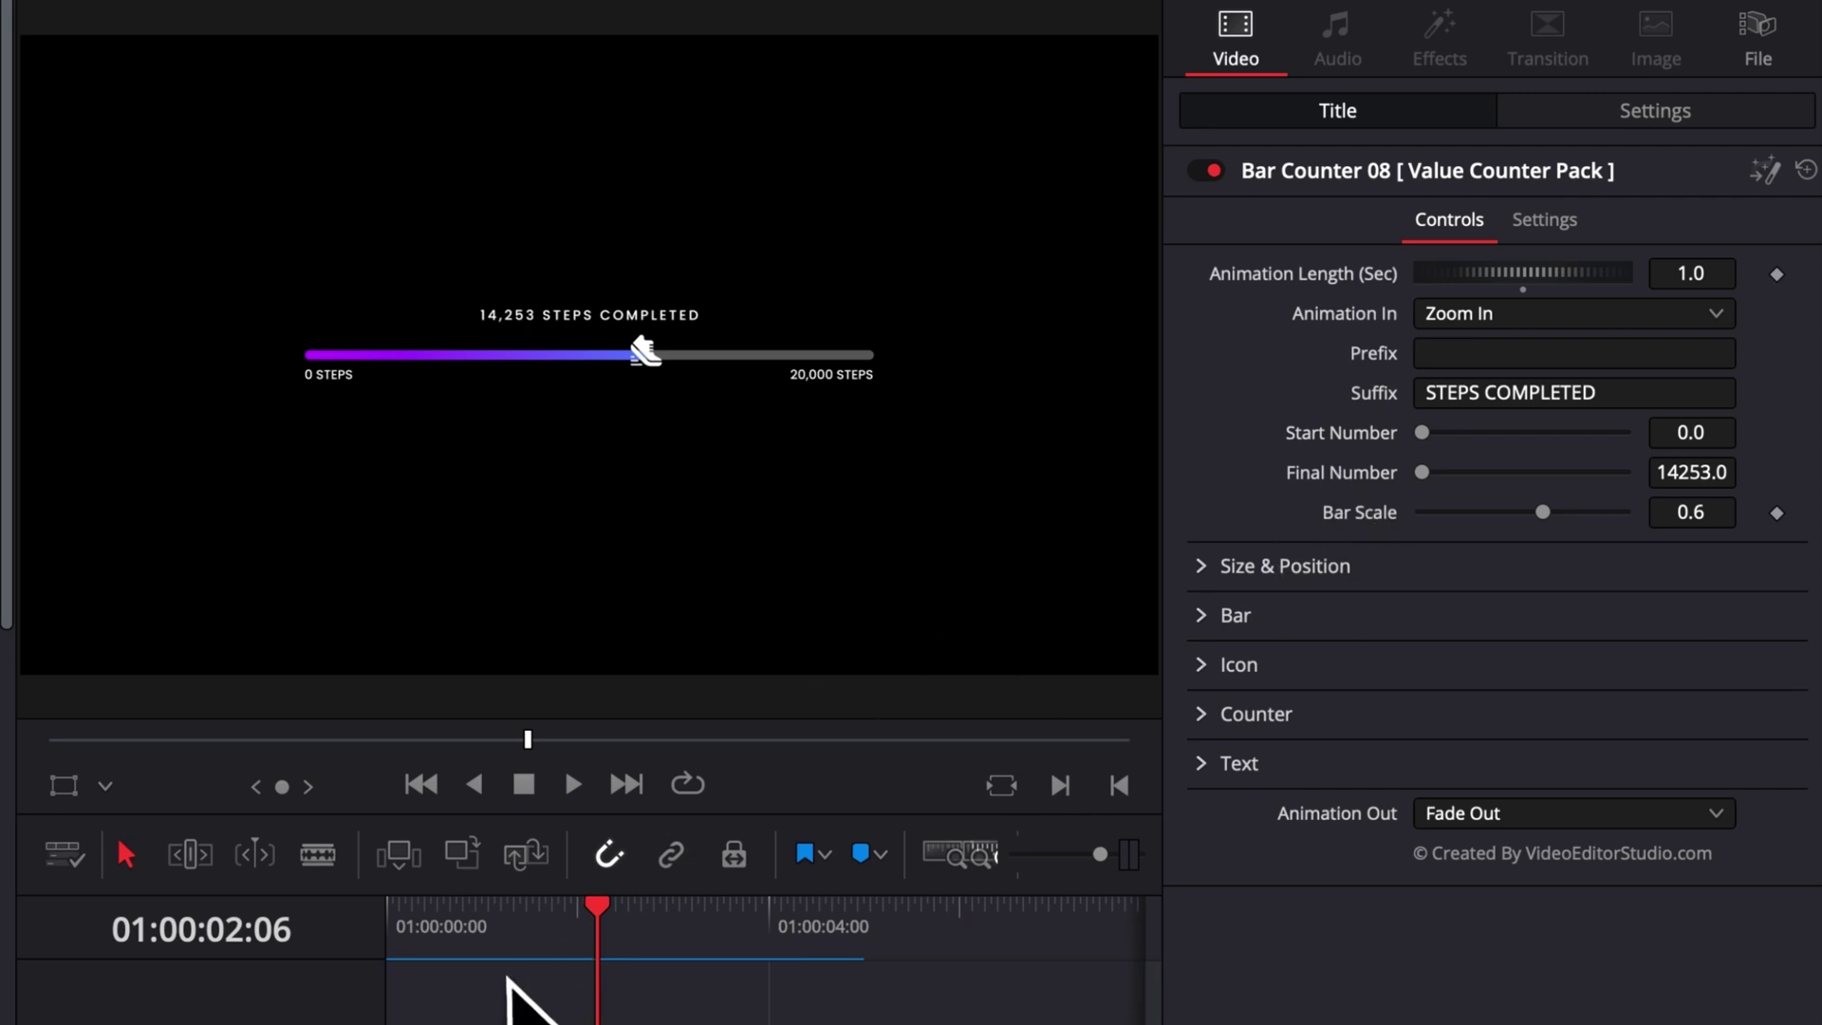
Delete the STEPS COMPLETED suffix and preview the counter.
key(Home)
drag(355, 946, 537, 949)
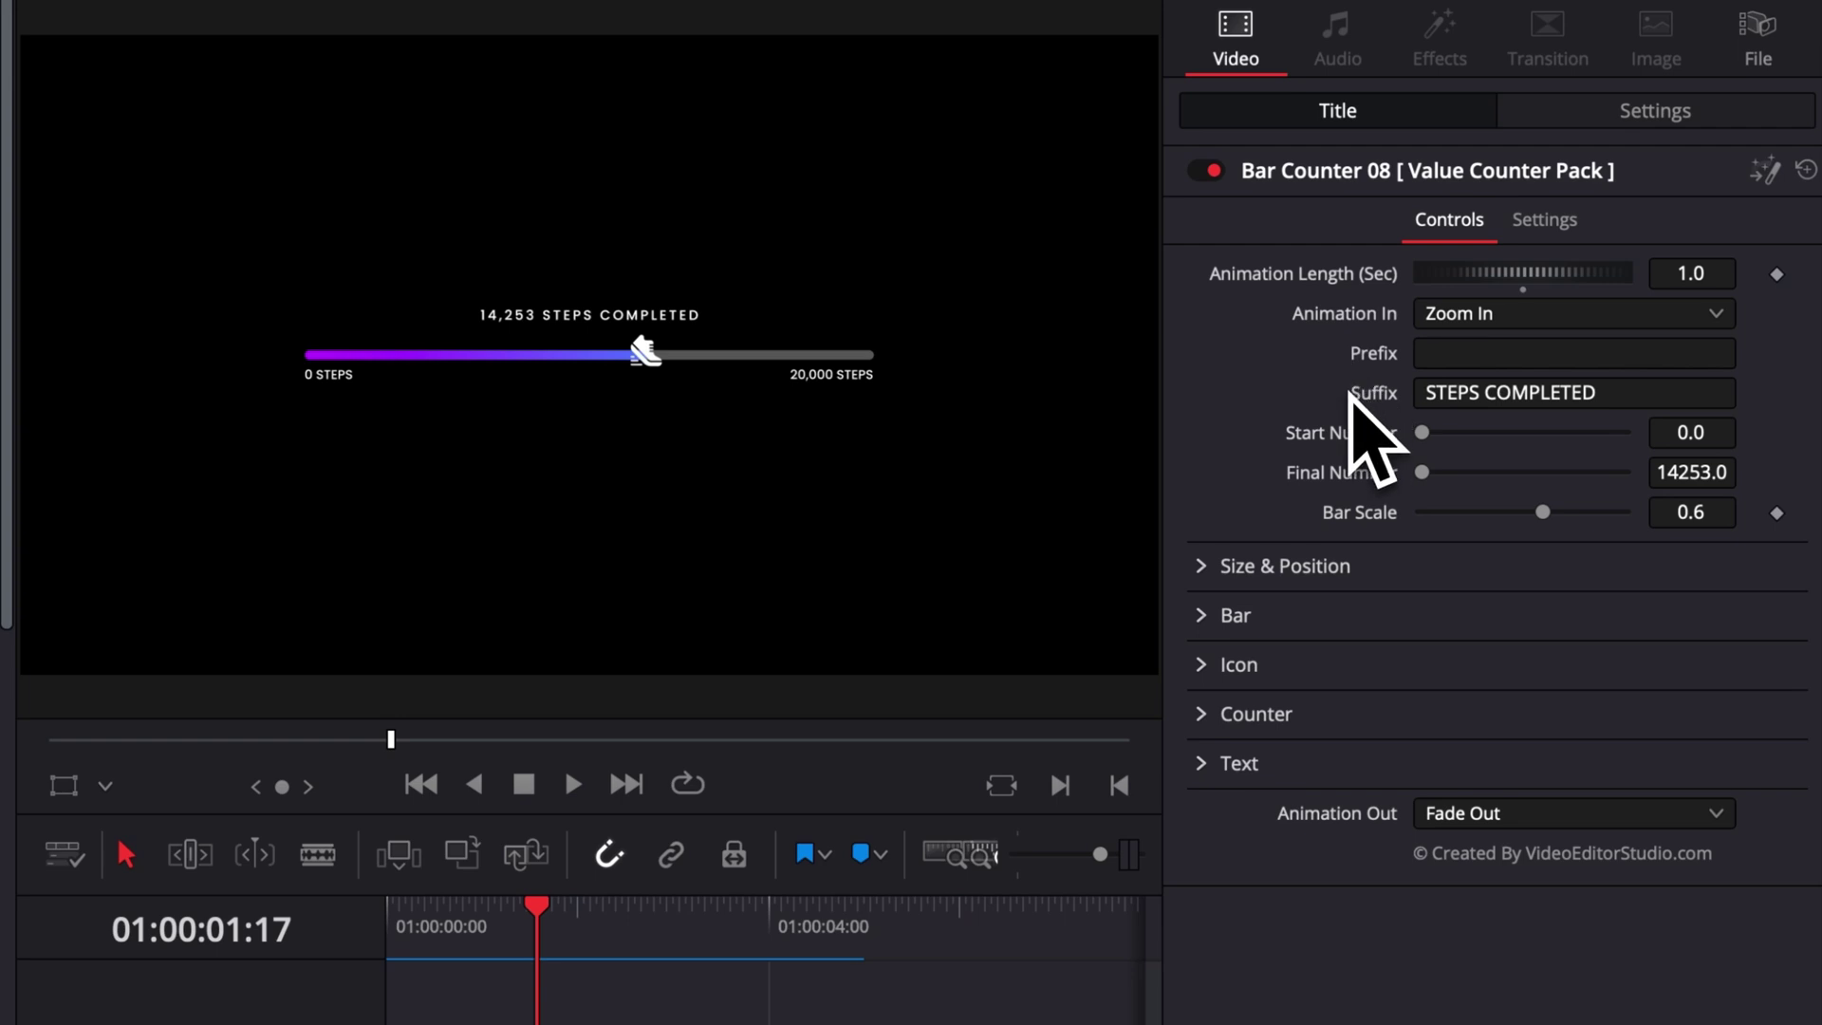
click(1450, 353)
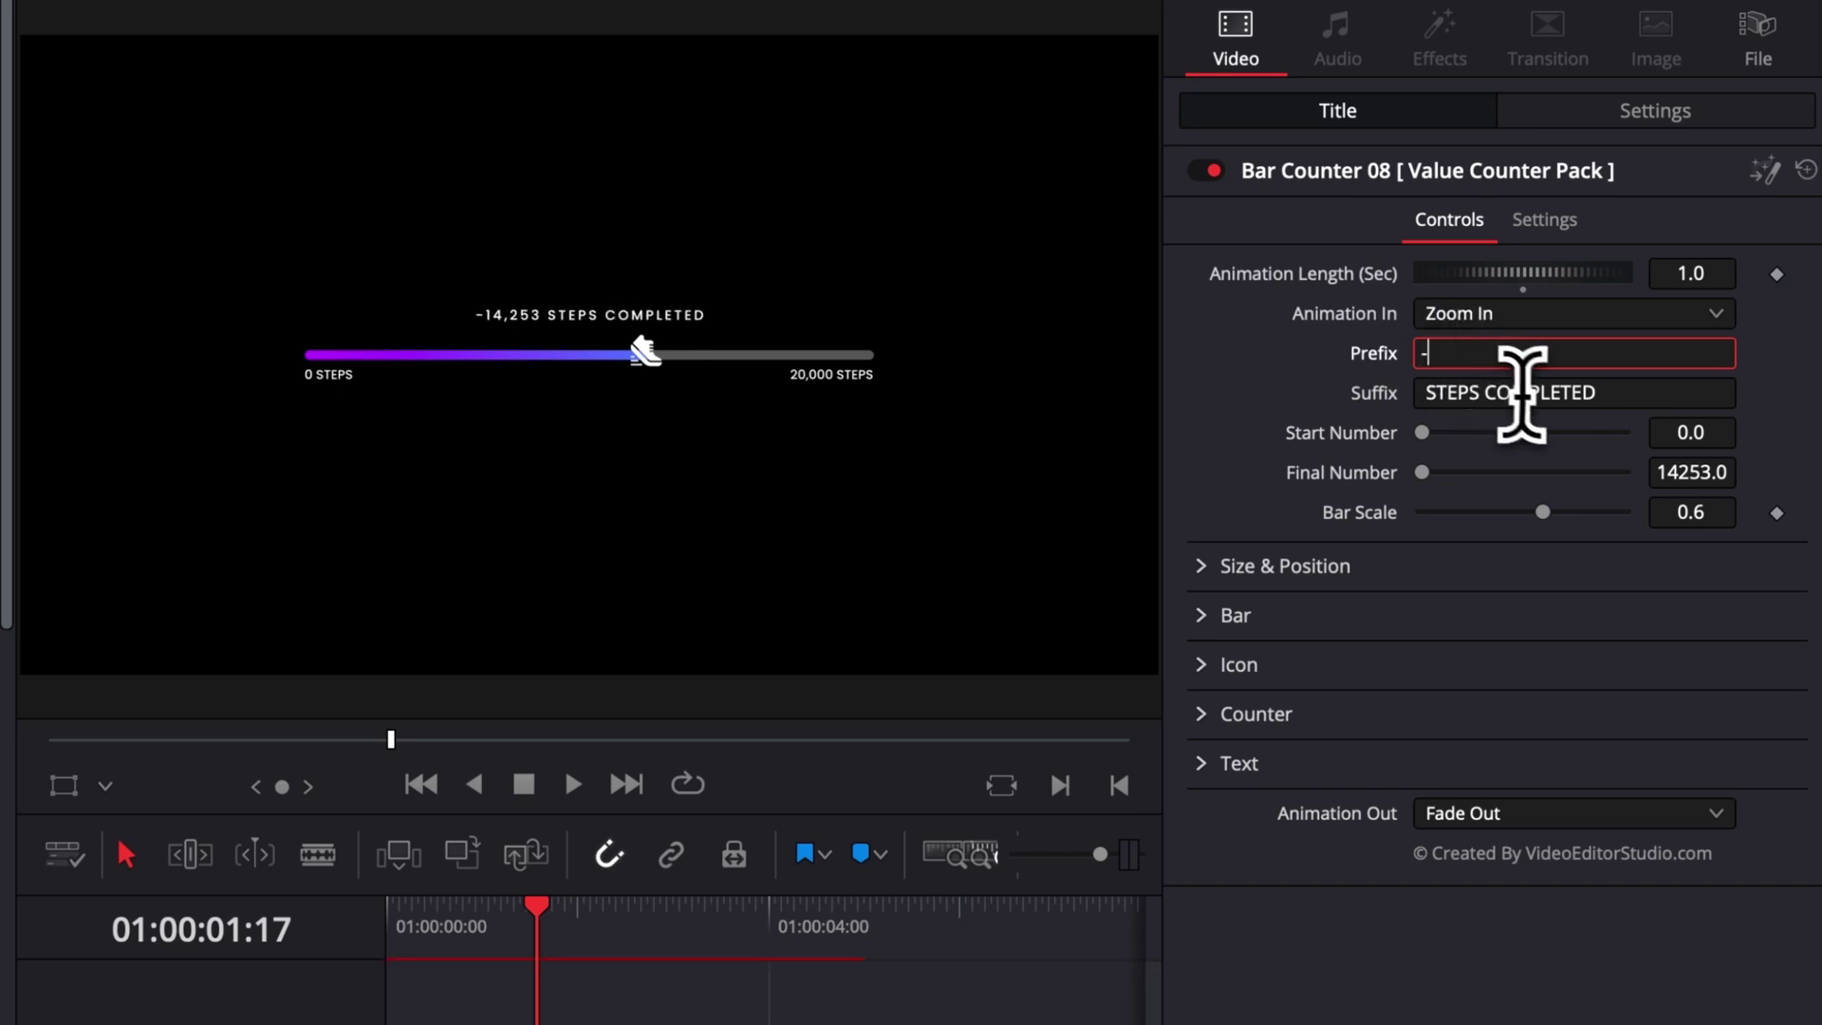
drag(1608, 392, 1248, 389)
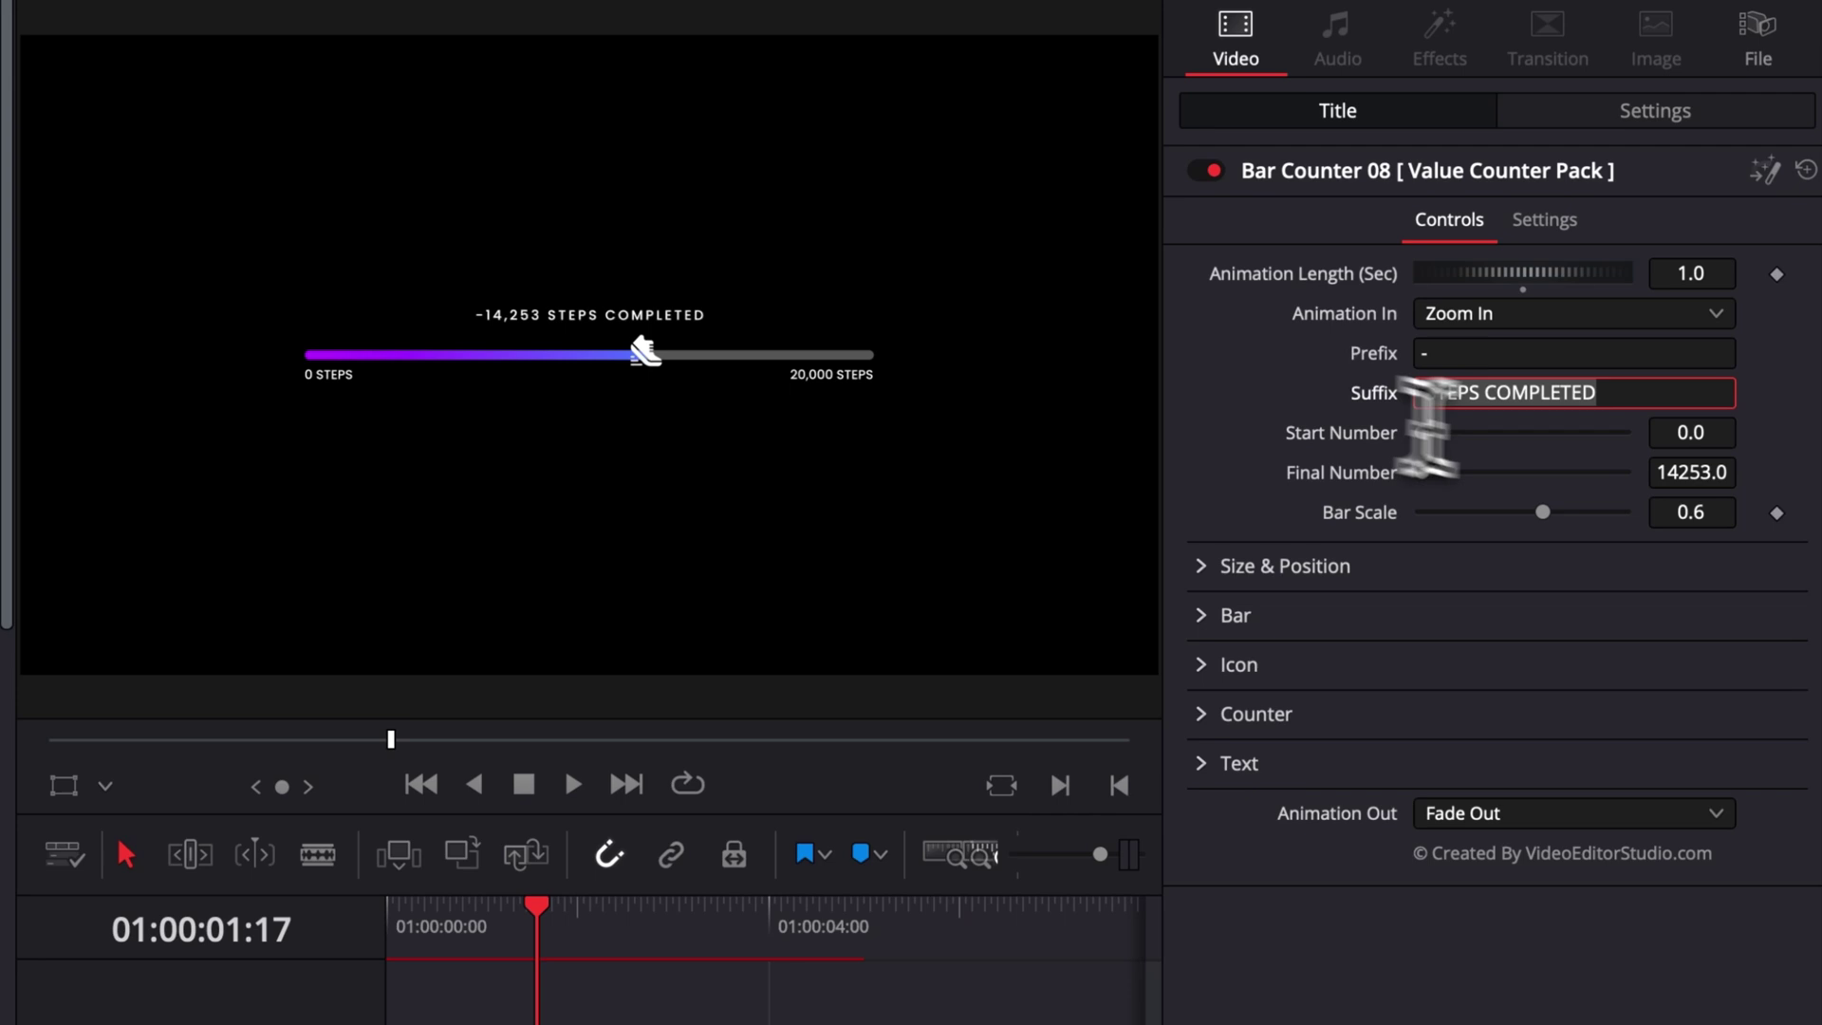
key(BackSpace)
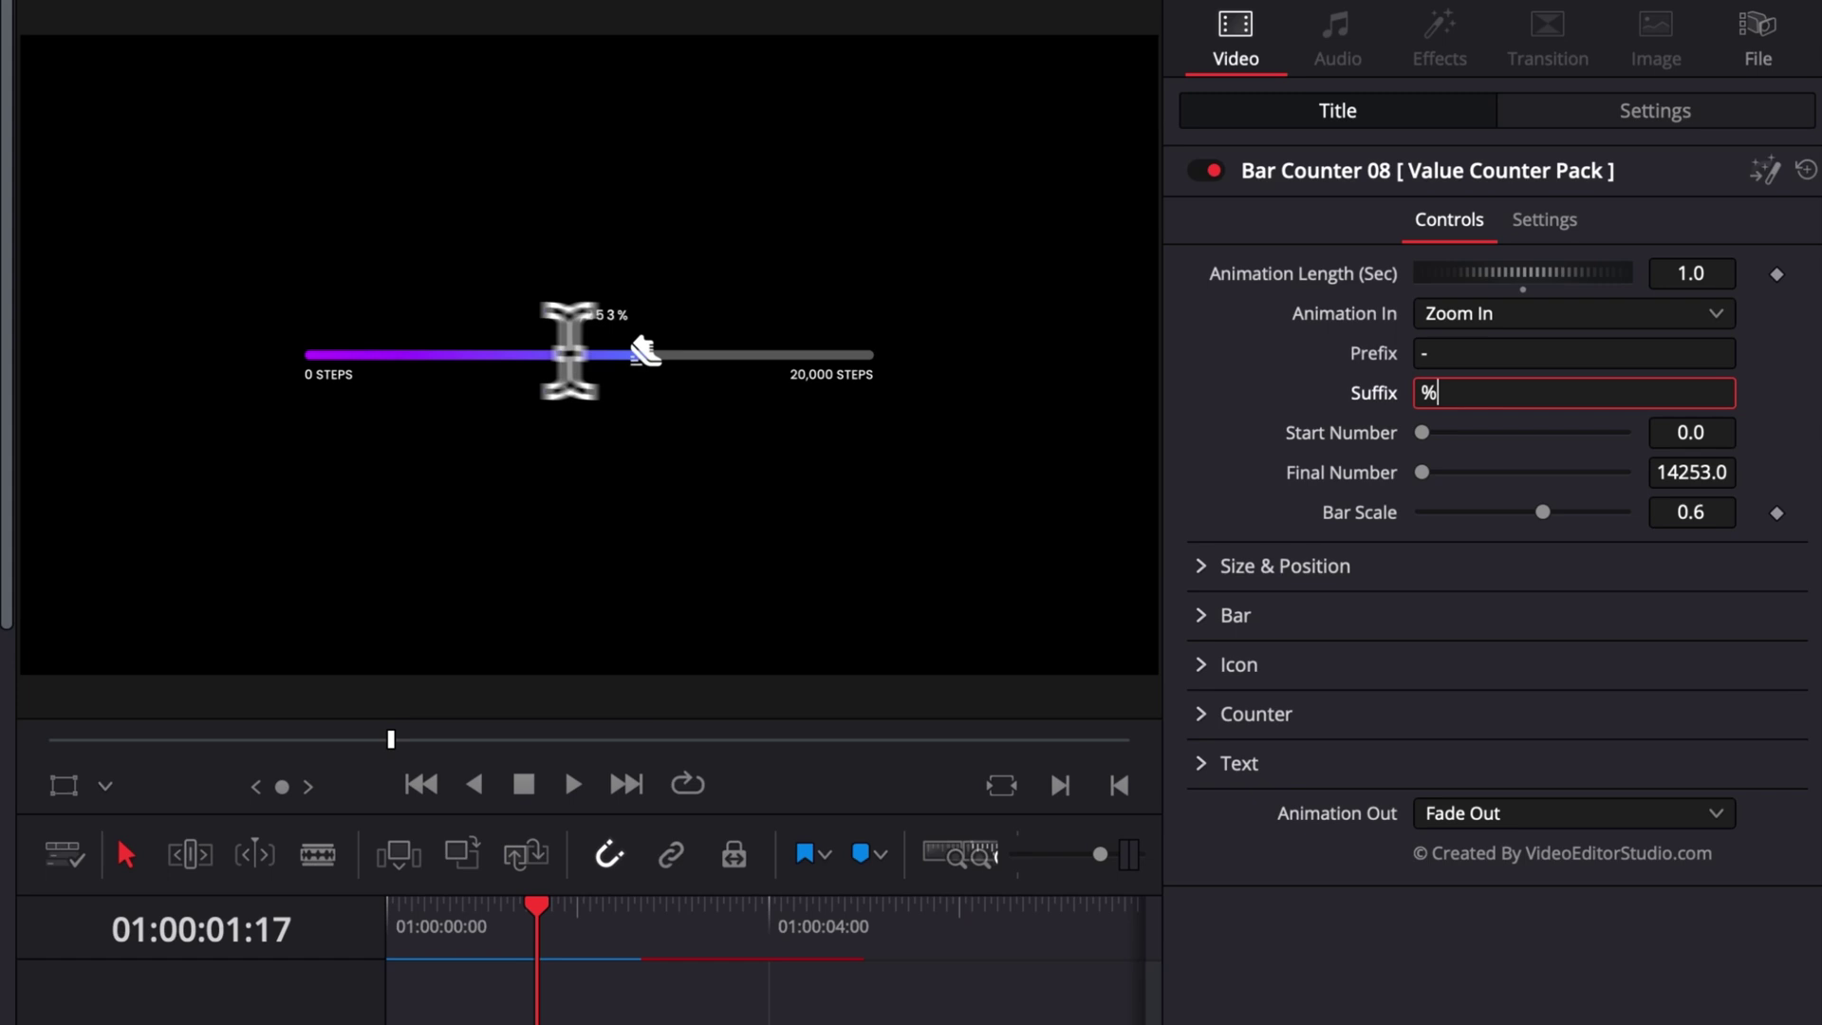
key(Home)
key(space)
key(space)
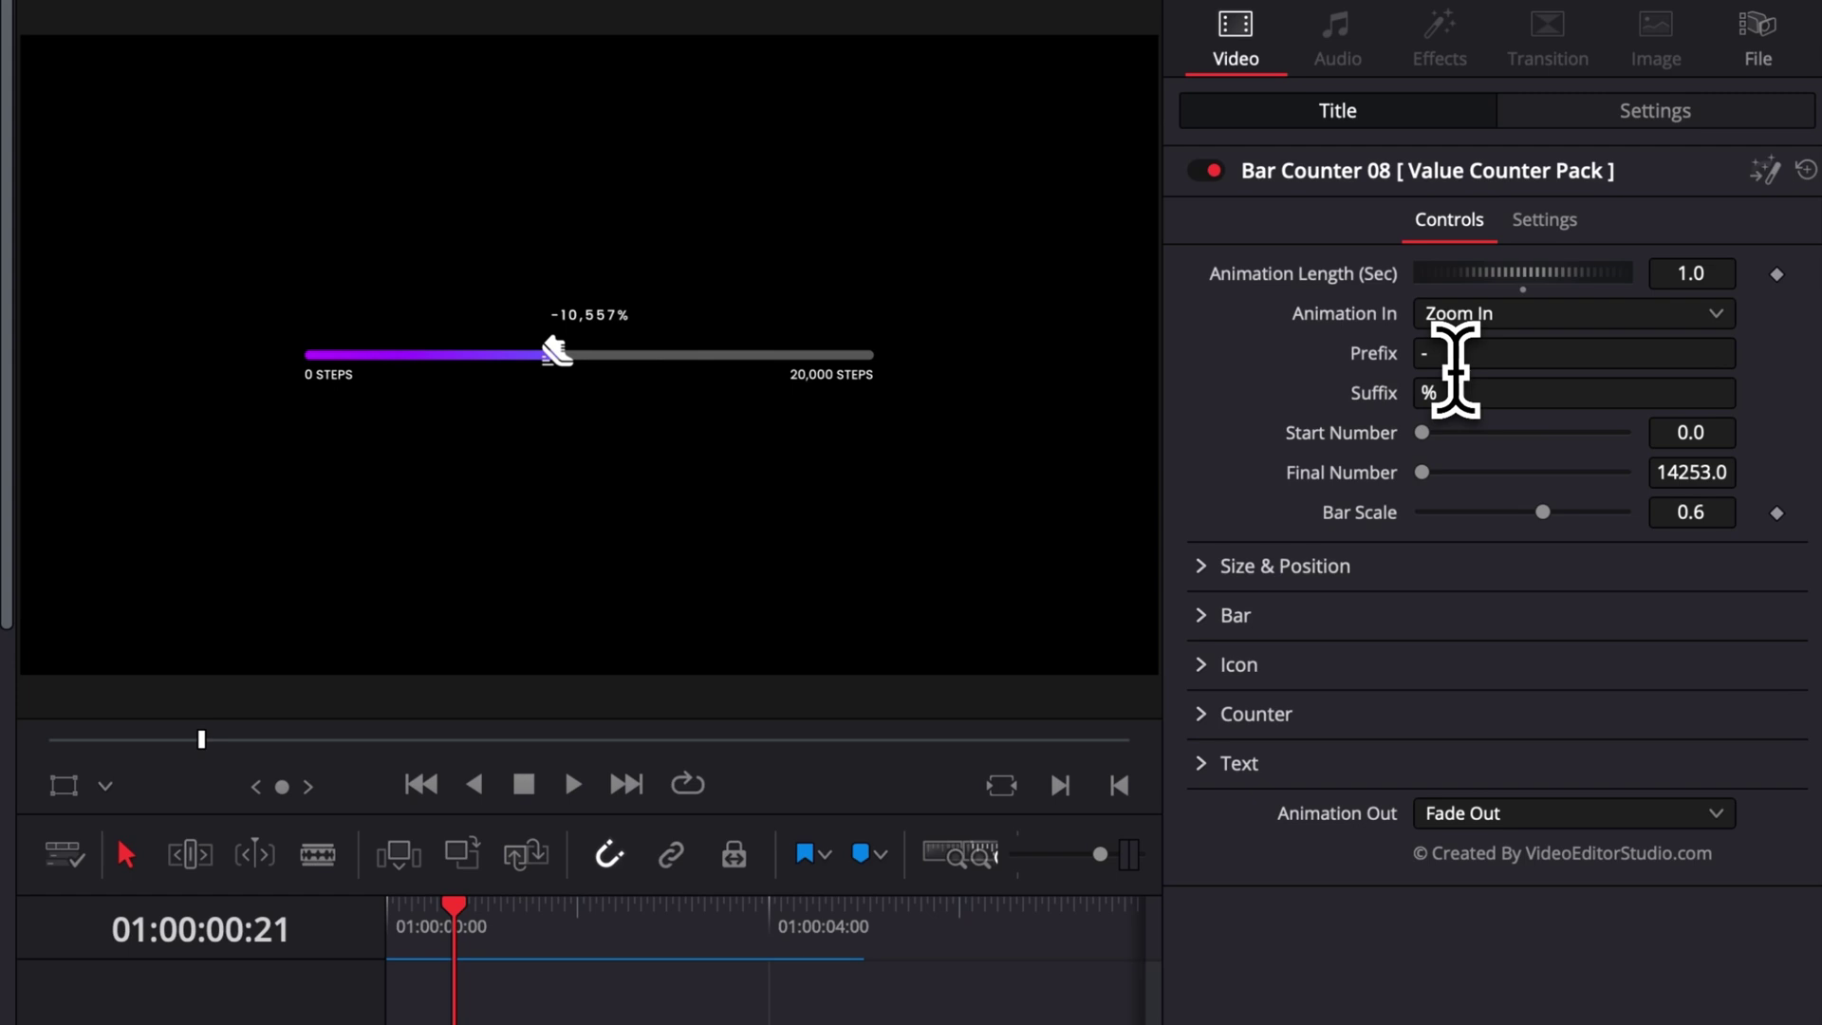
Clear the minus-sign prefix and set the suffix to 00000.
click(1456, 356)
key(BackSpace)
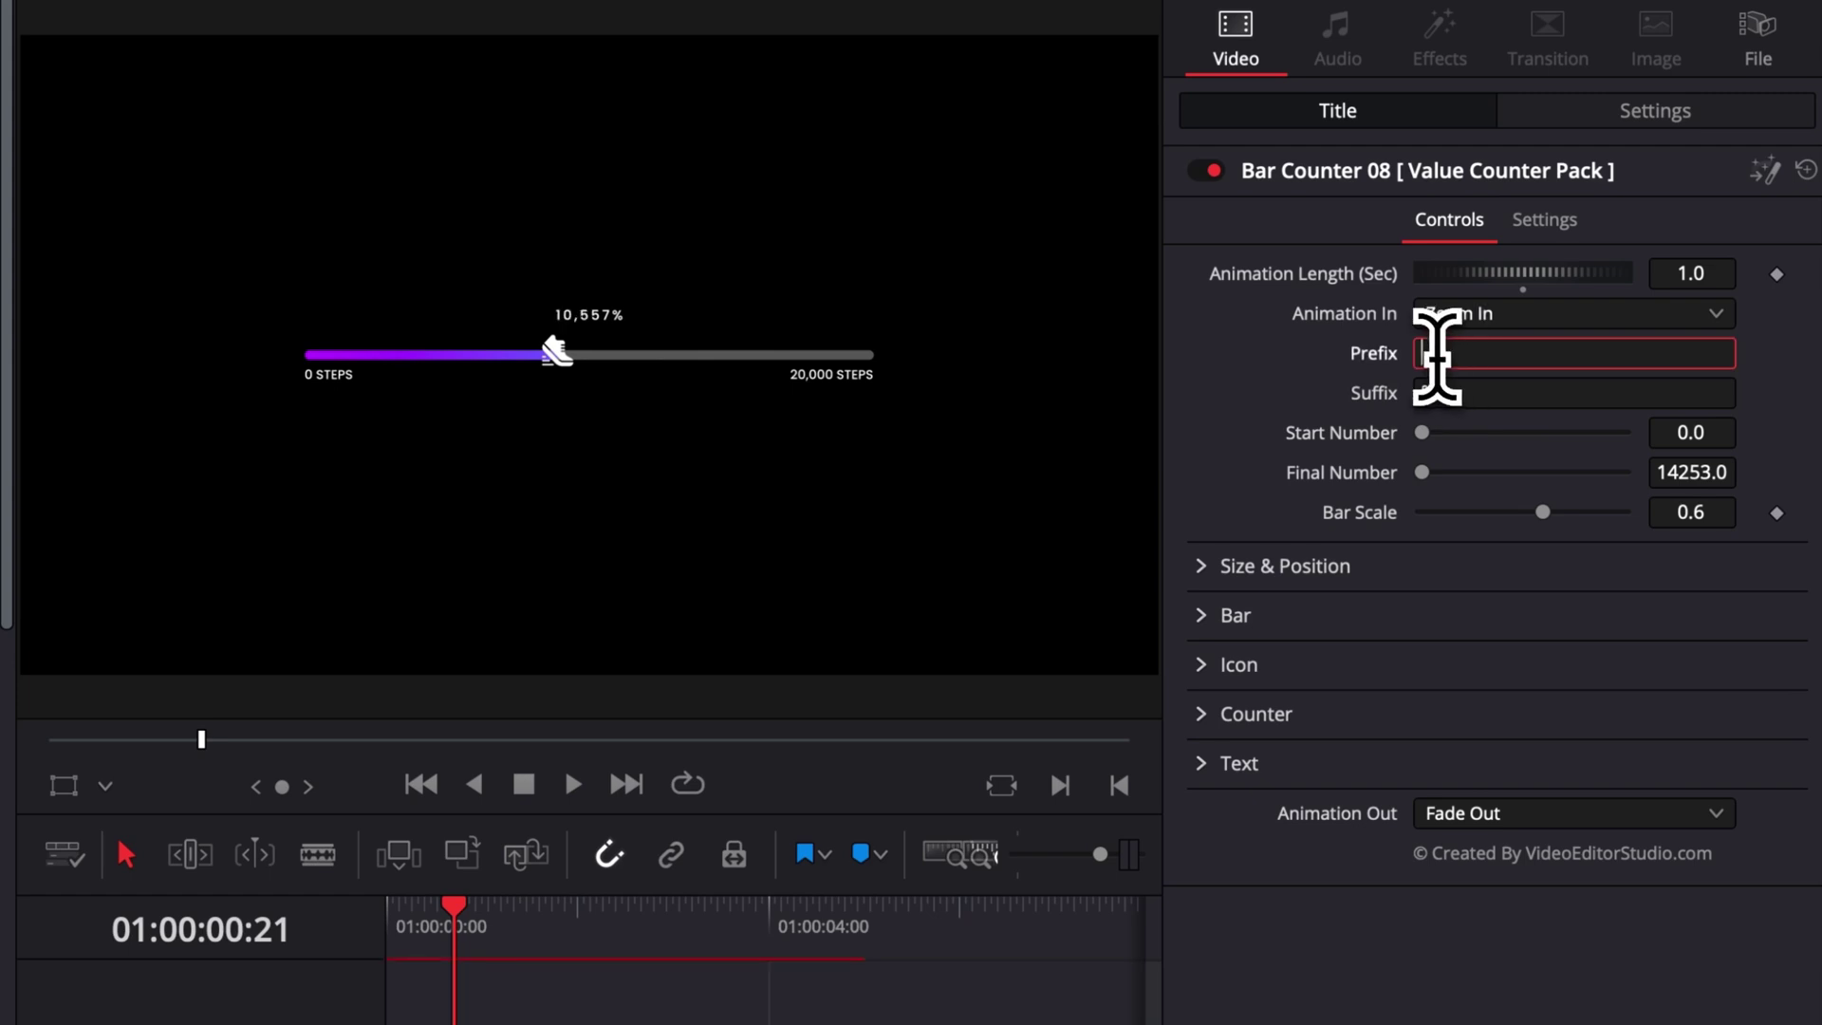
click(1462, 397)
text(%)
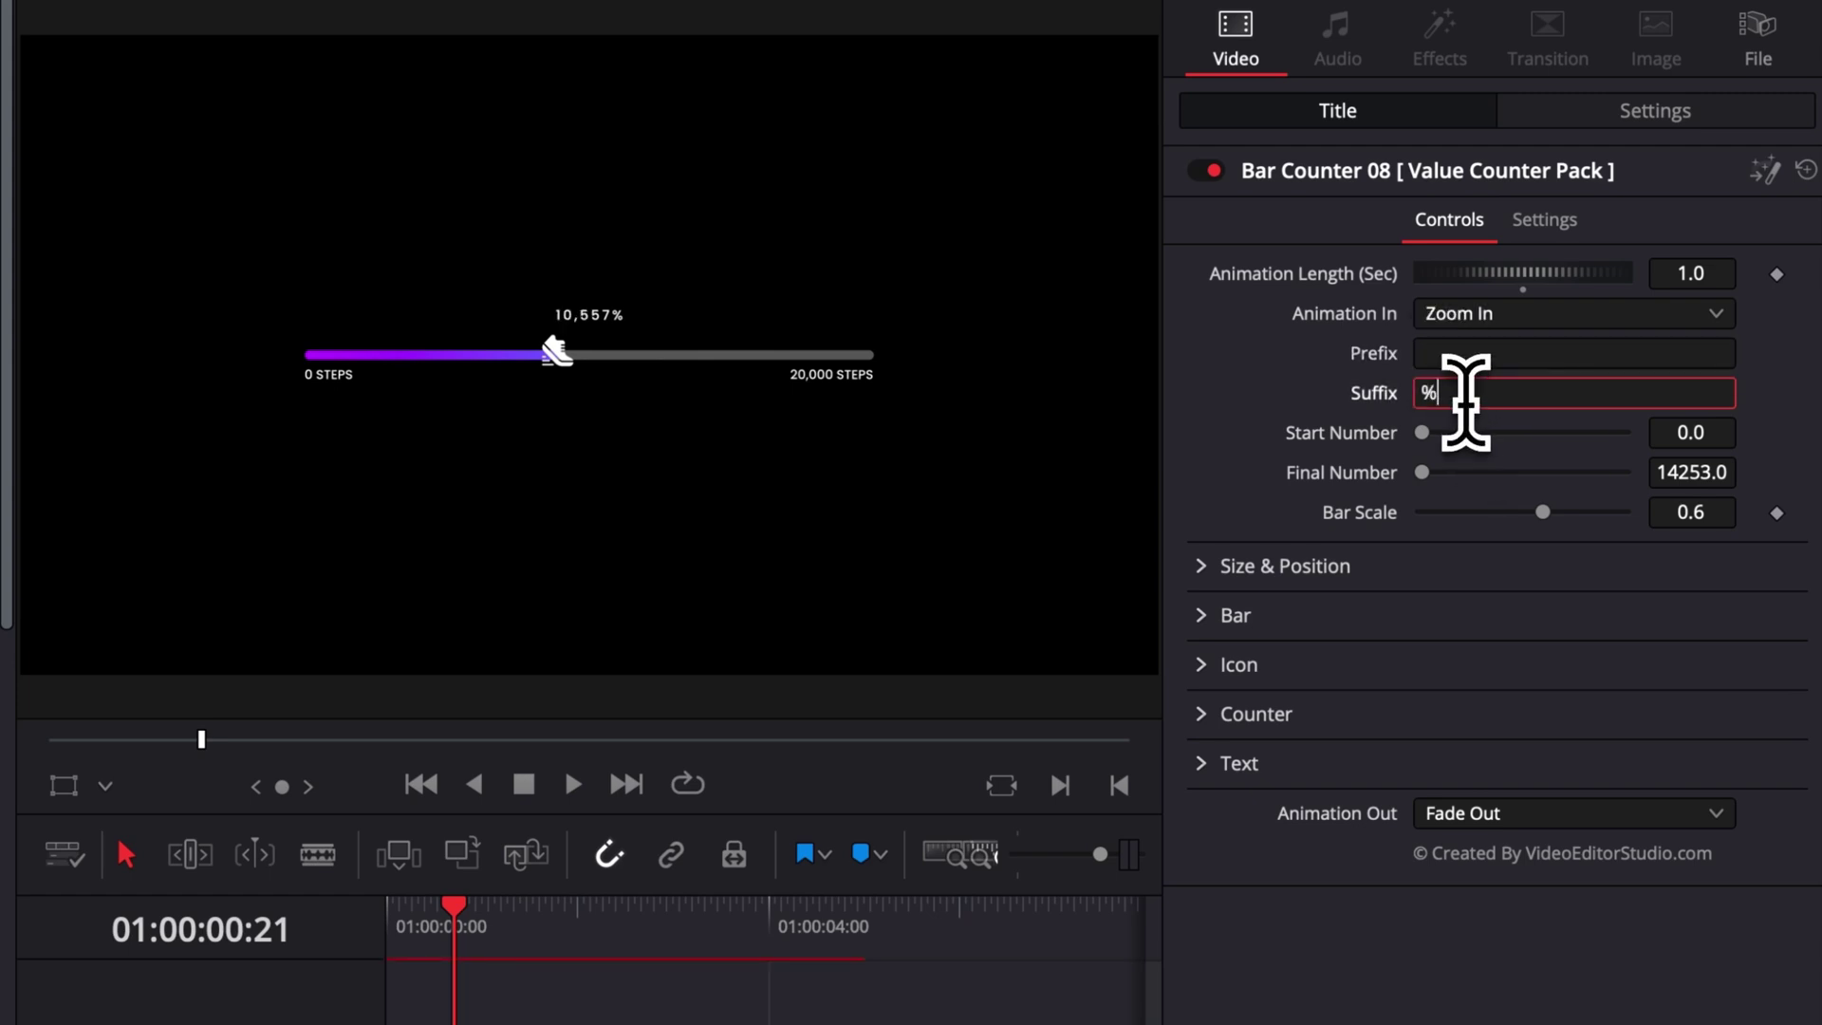
text(00000)
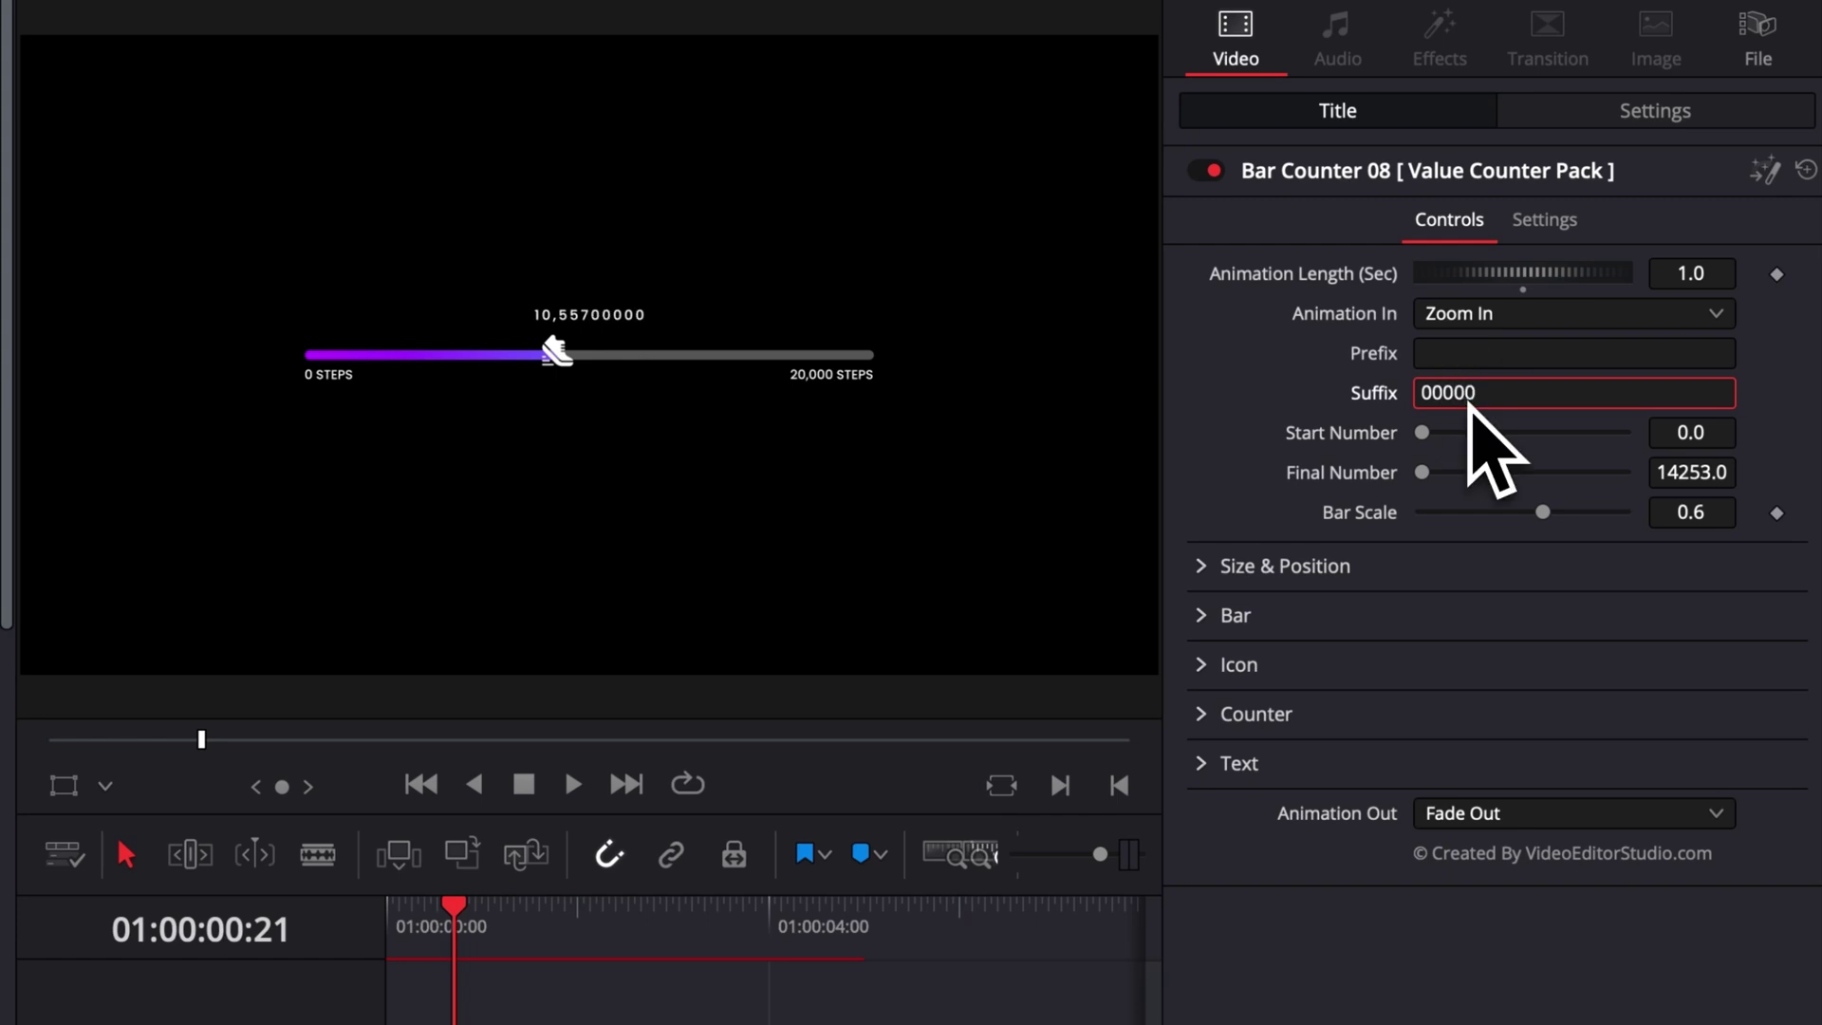
Set Final Number to 23 and play to see the counter reach 2300000.
click(1695, 475)
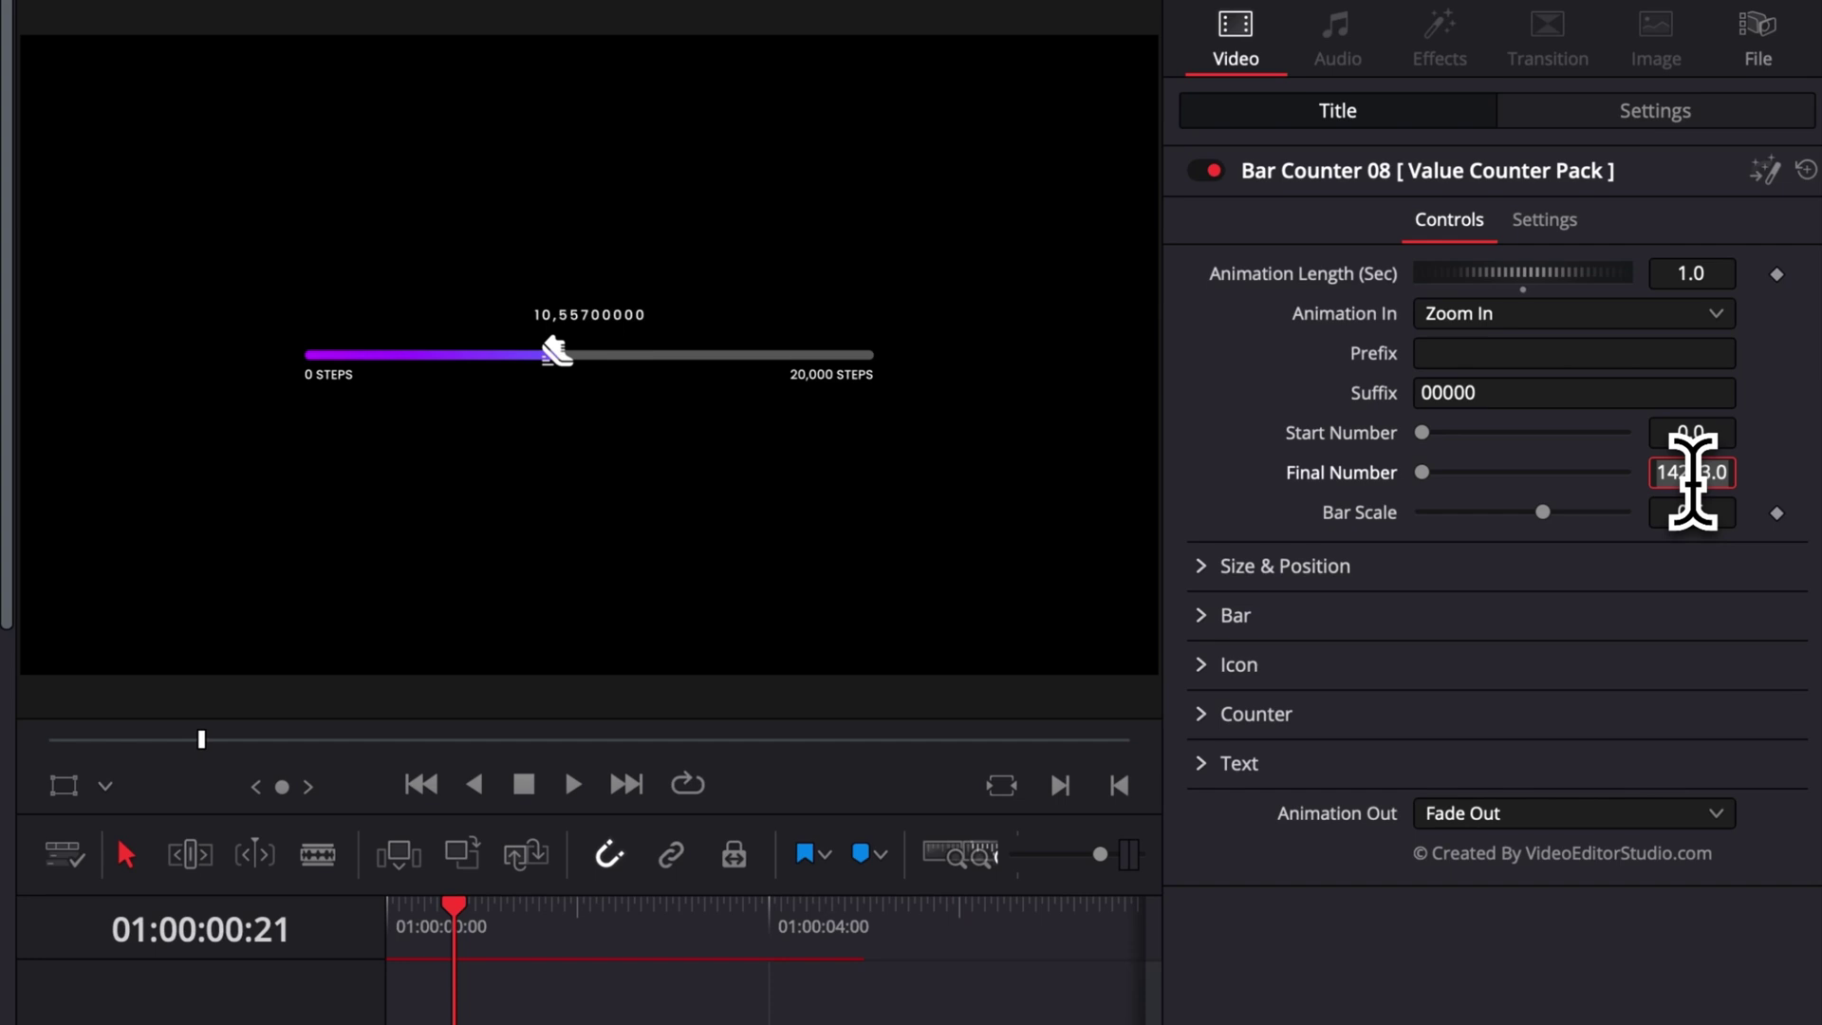
text(23)
key(Return)
key(Home)
key(space)
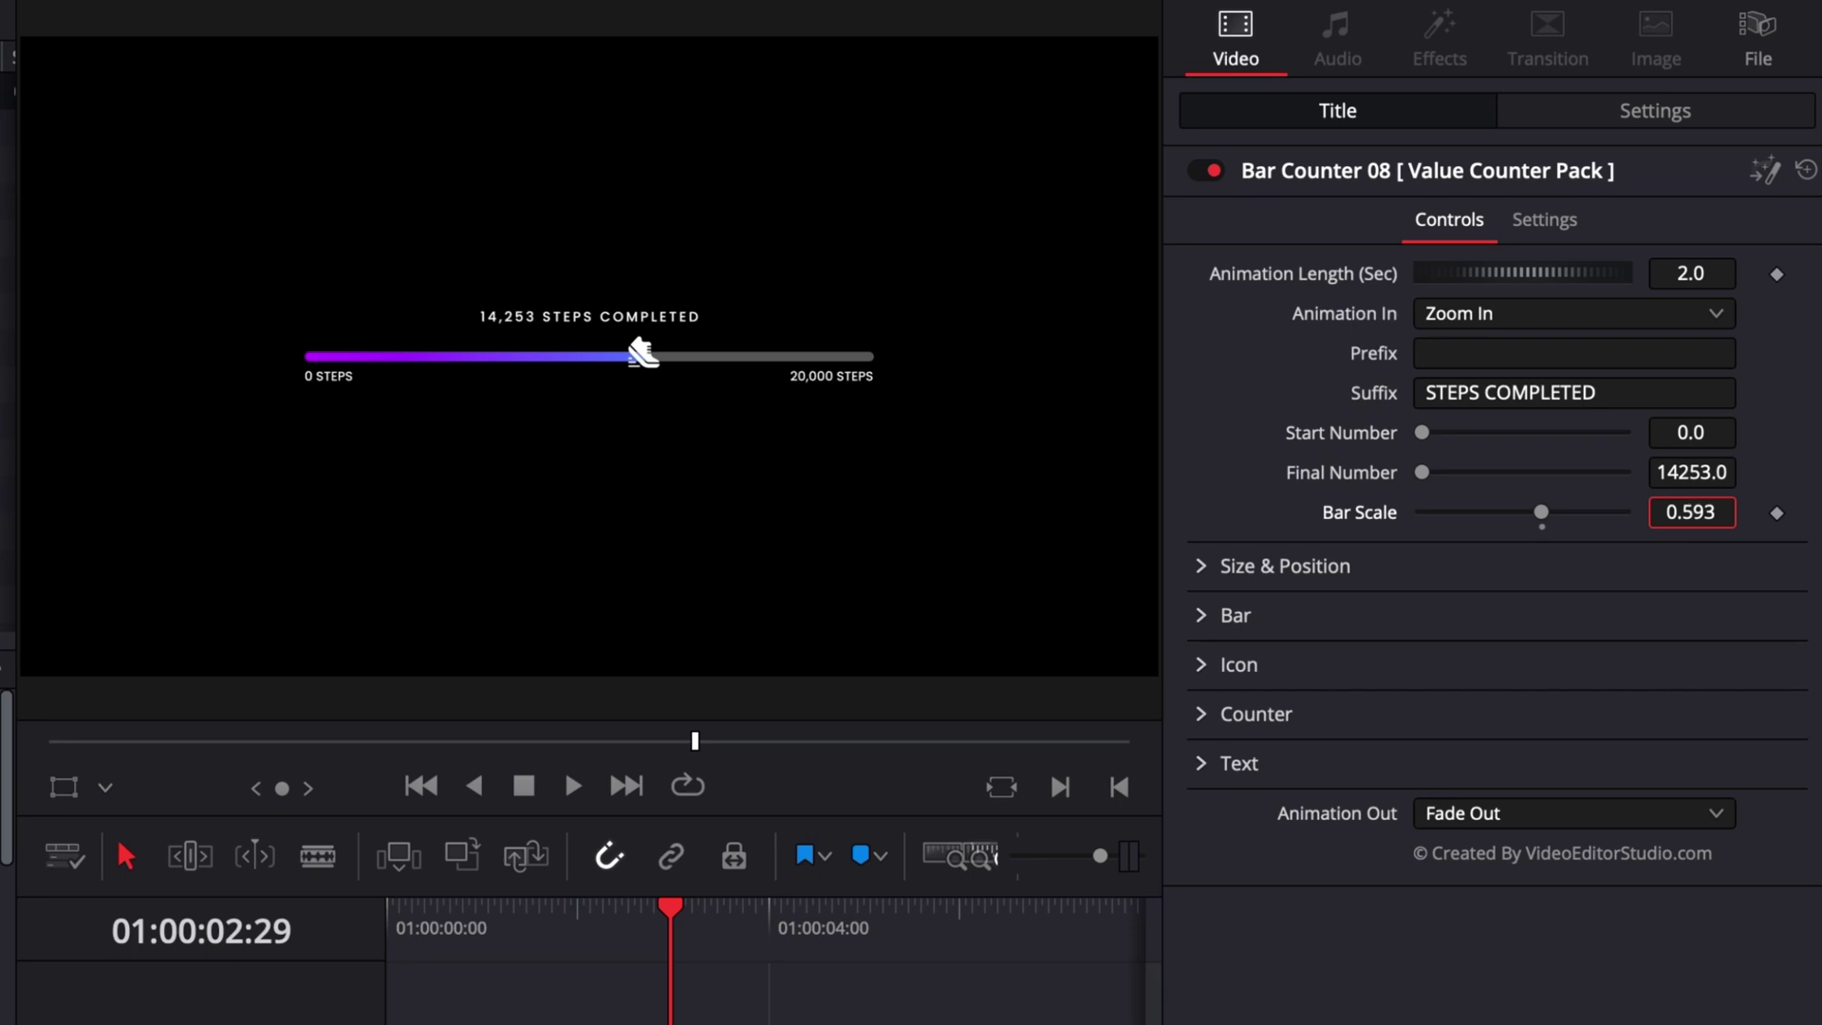
Enter a new Bar Scale value and confirm it at 0.7.
text(0.271)
key(Return)
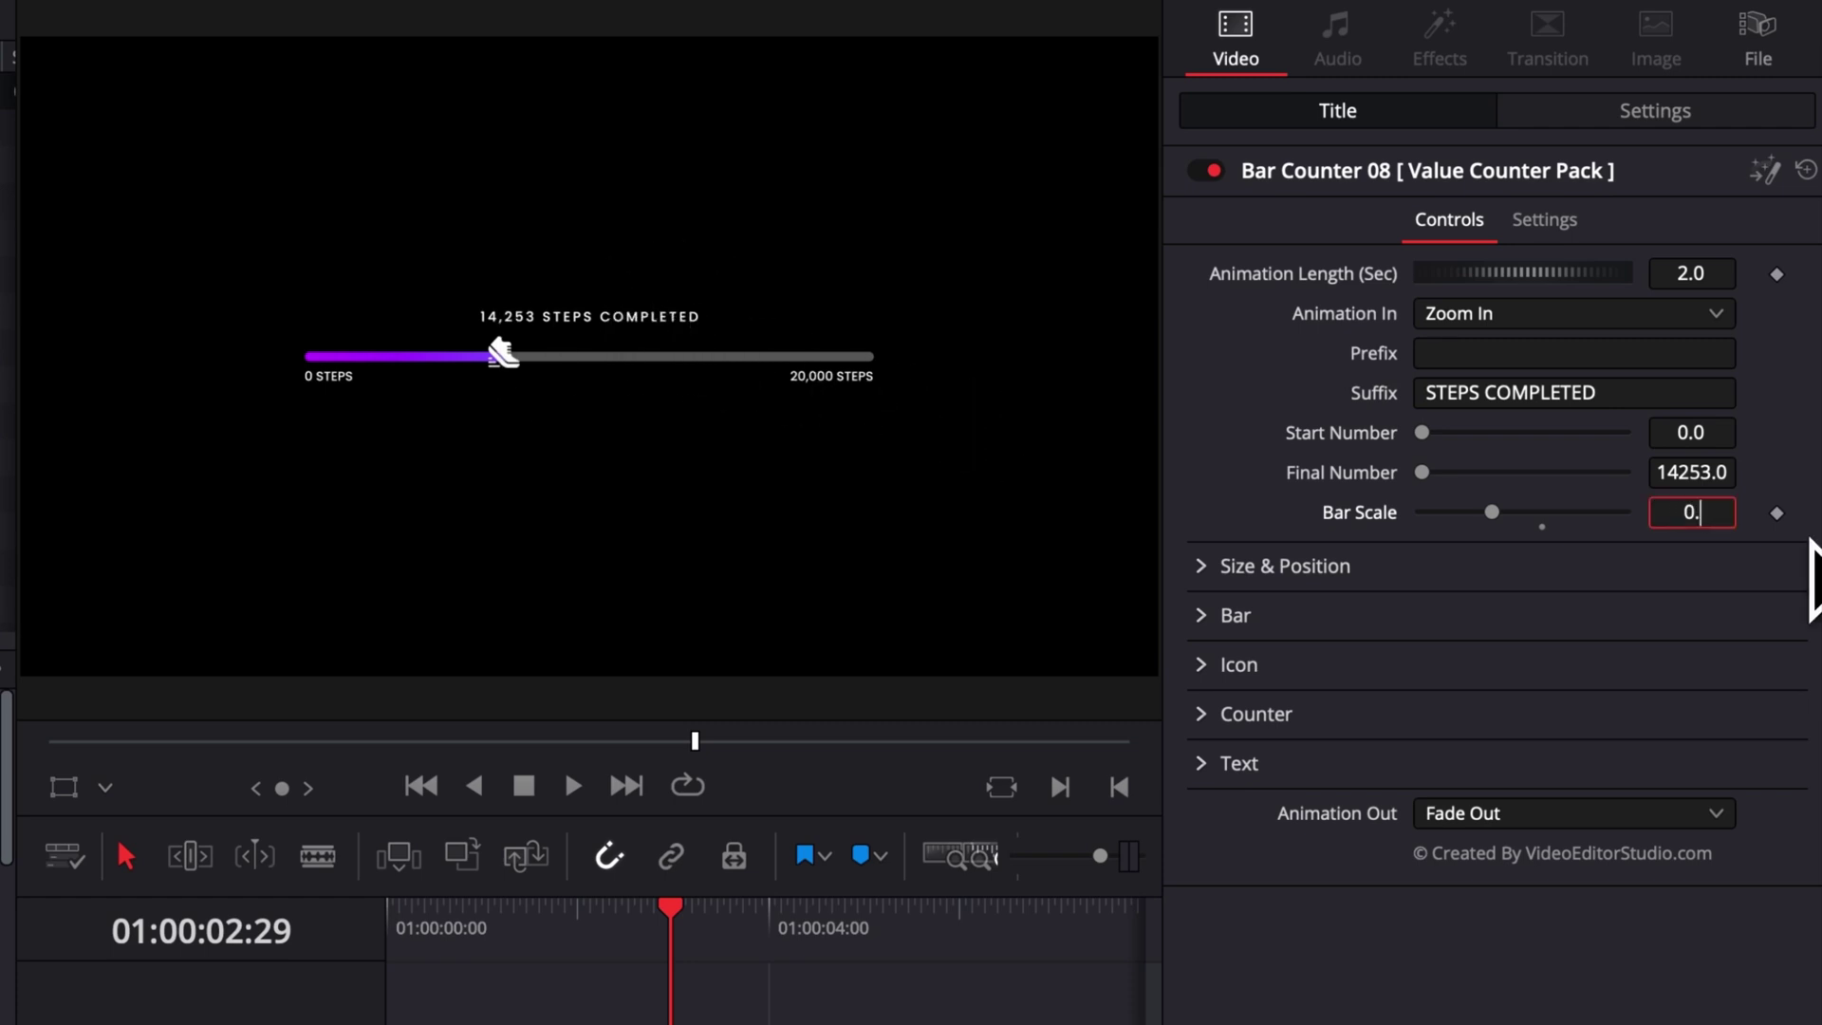
key(Return)
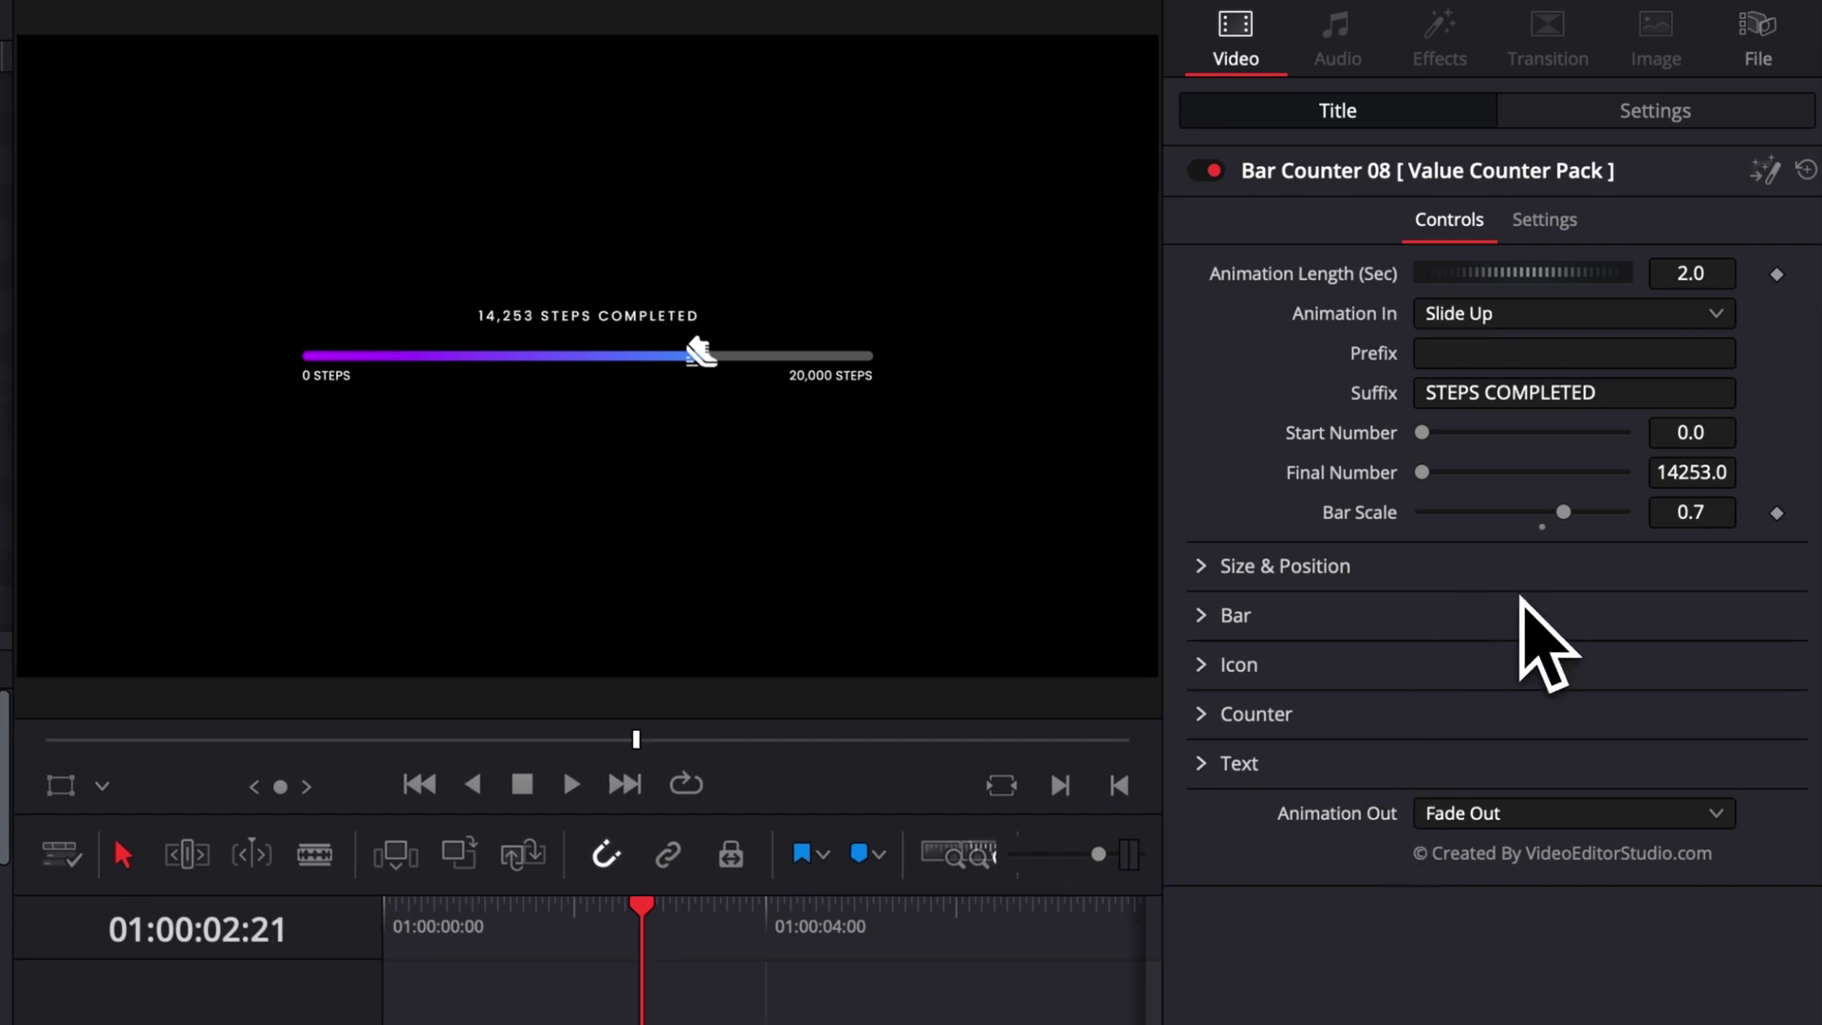
Set Center Y to 0.291 and Size to 1.51, then expand the Bar settings.
click(1207, 566)
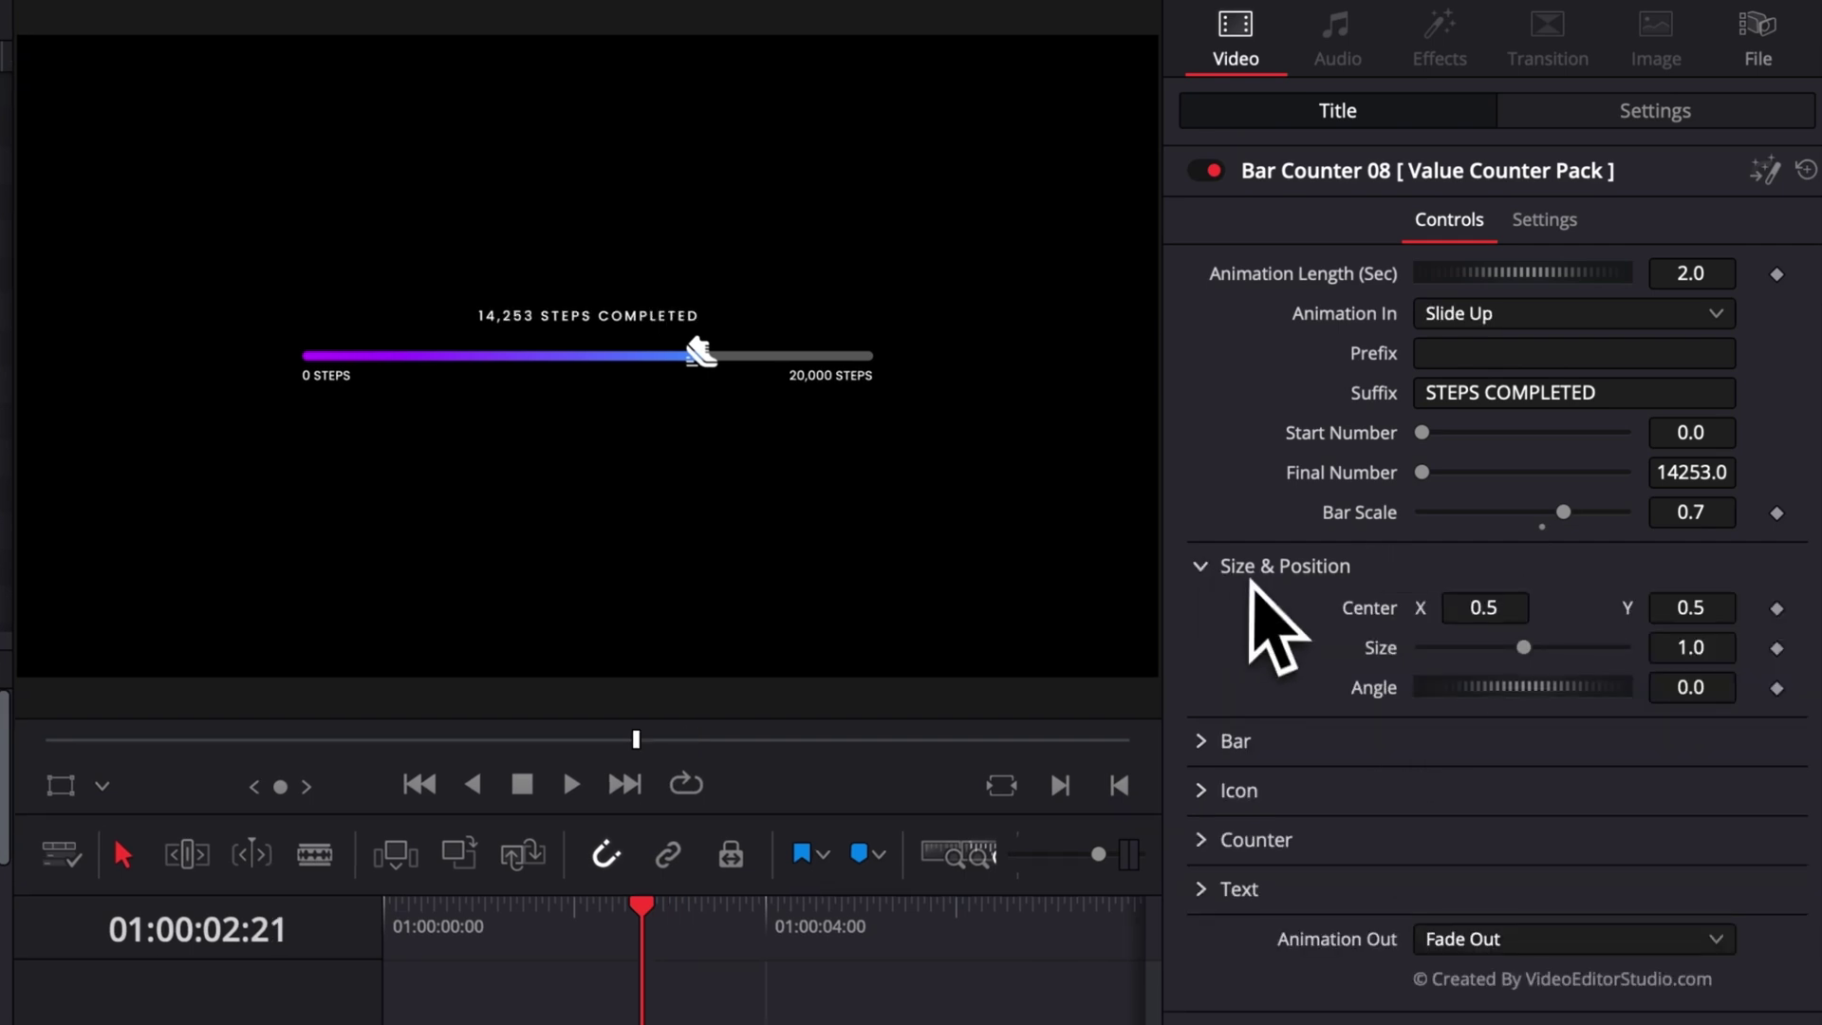
drag(1700, 602, 1652, 602)
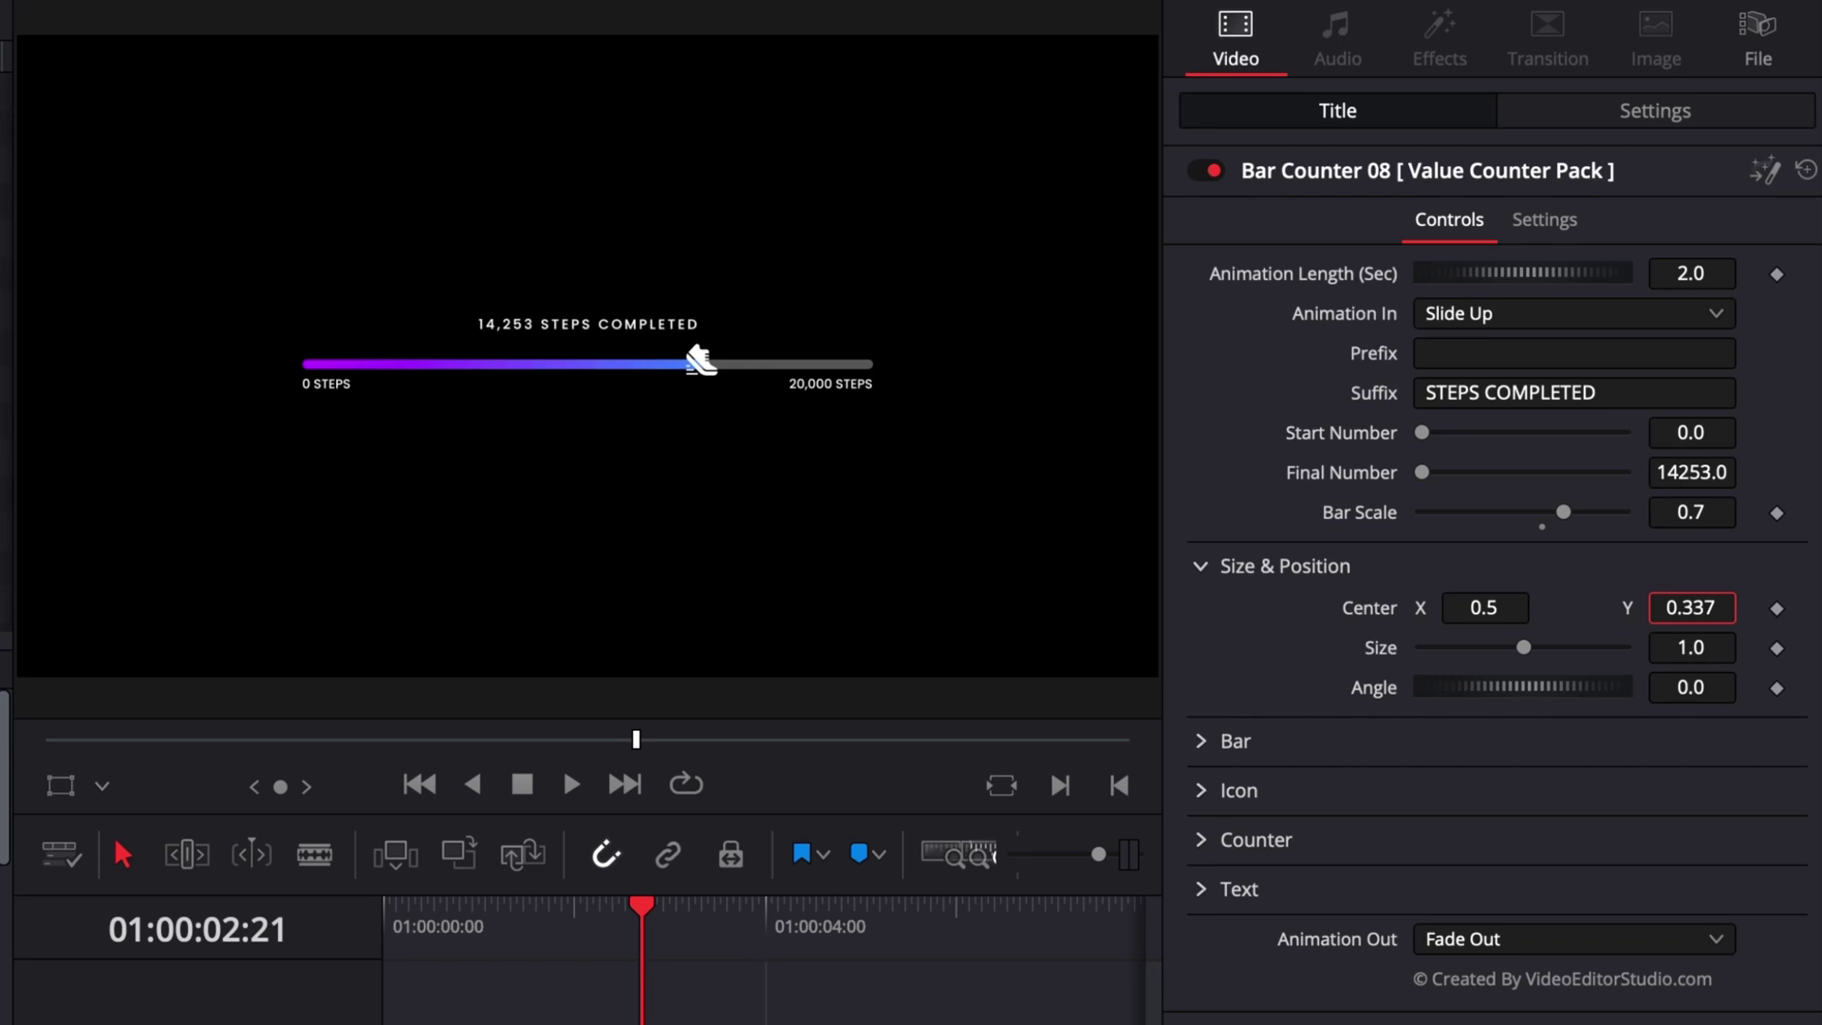
drag(1523, 647, 1525, 651)
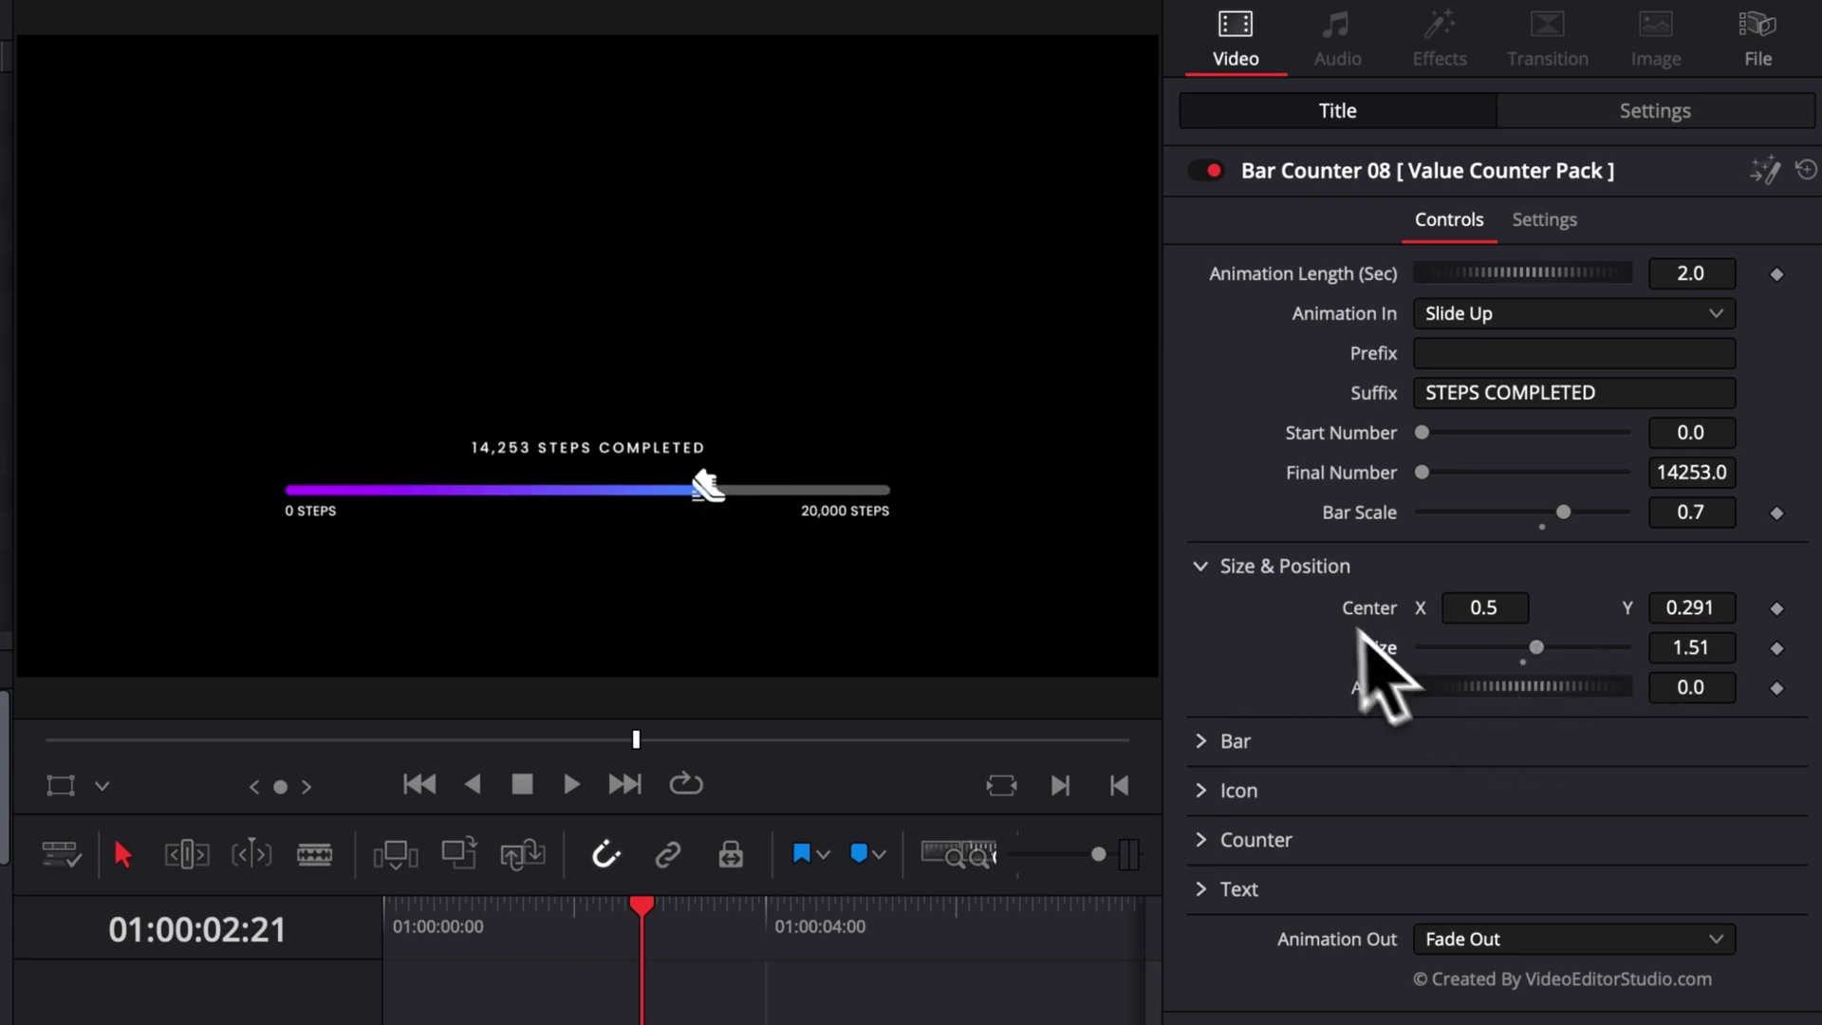
click(1203, 565)
click(1199, 615)
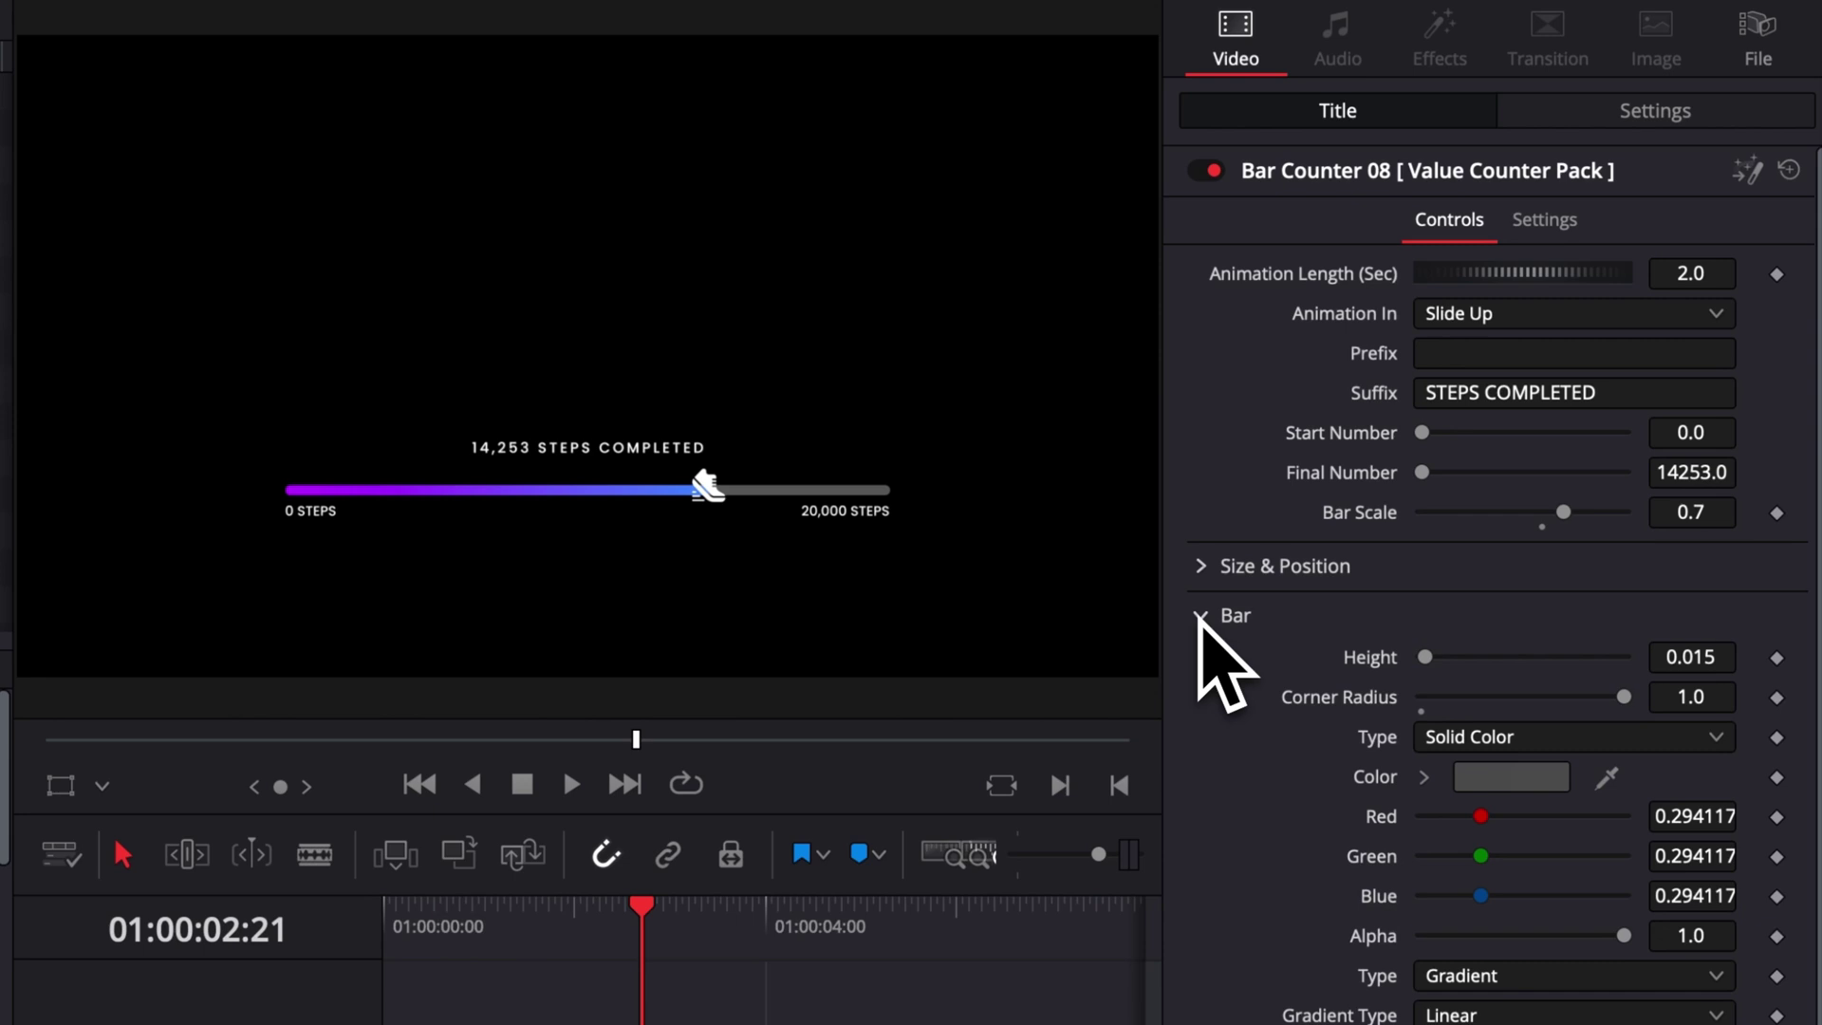
scroll(1224, 626, down, 1)
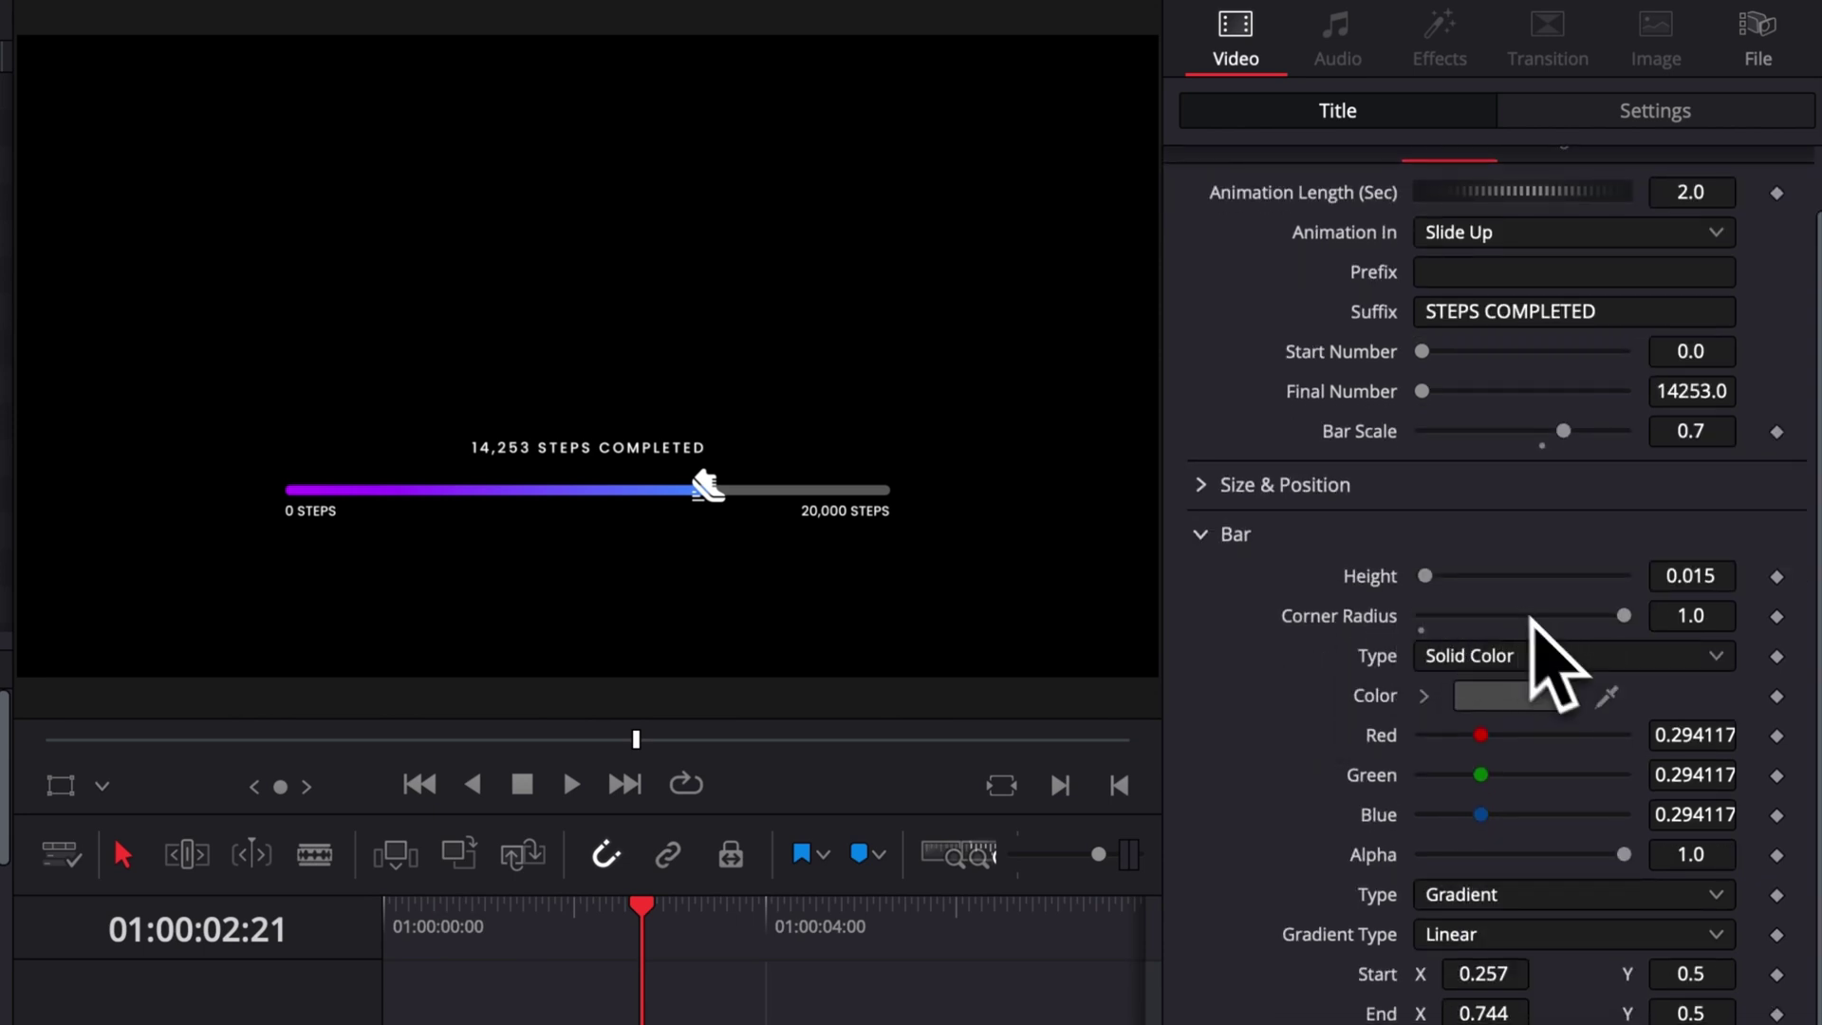
scroll(1424, 655, down, 3)
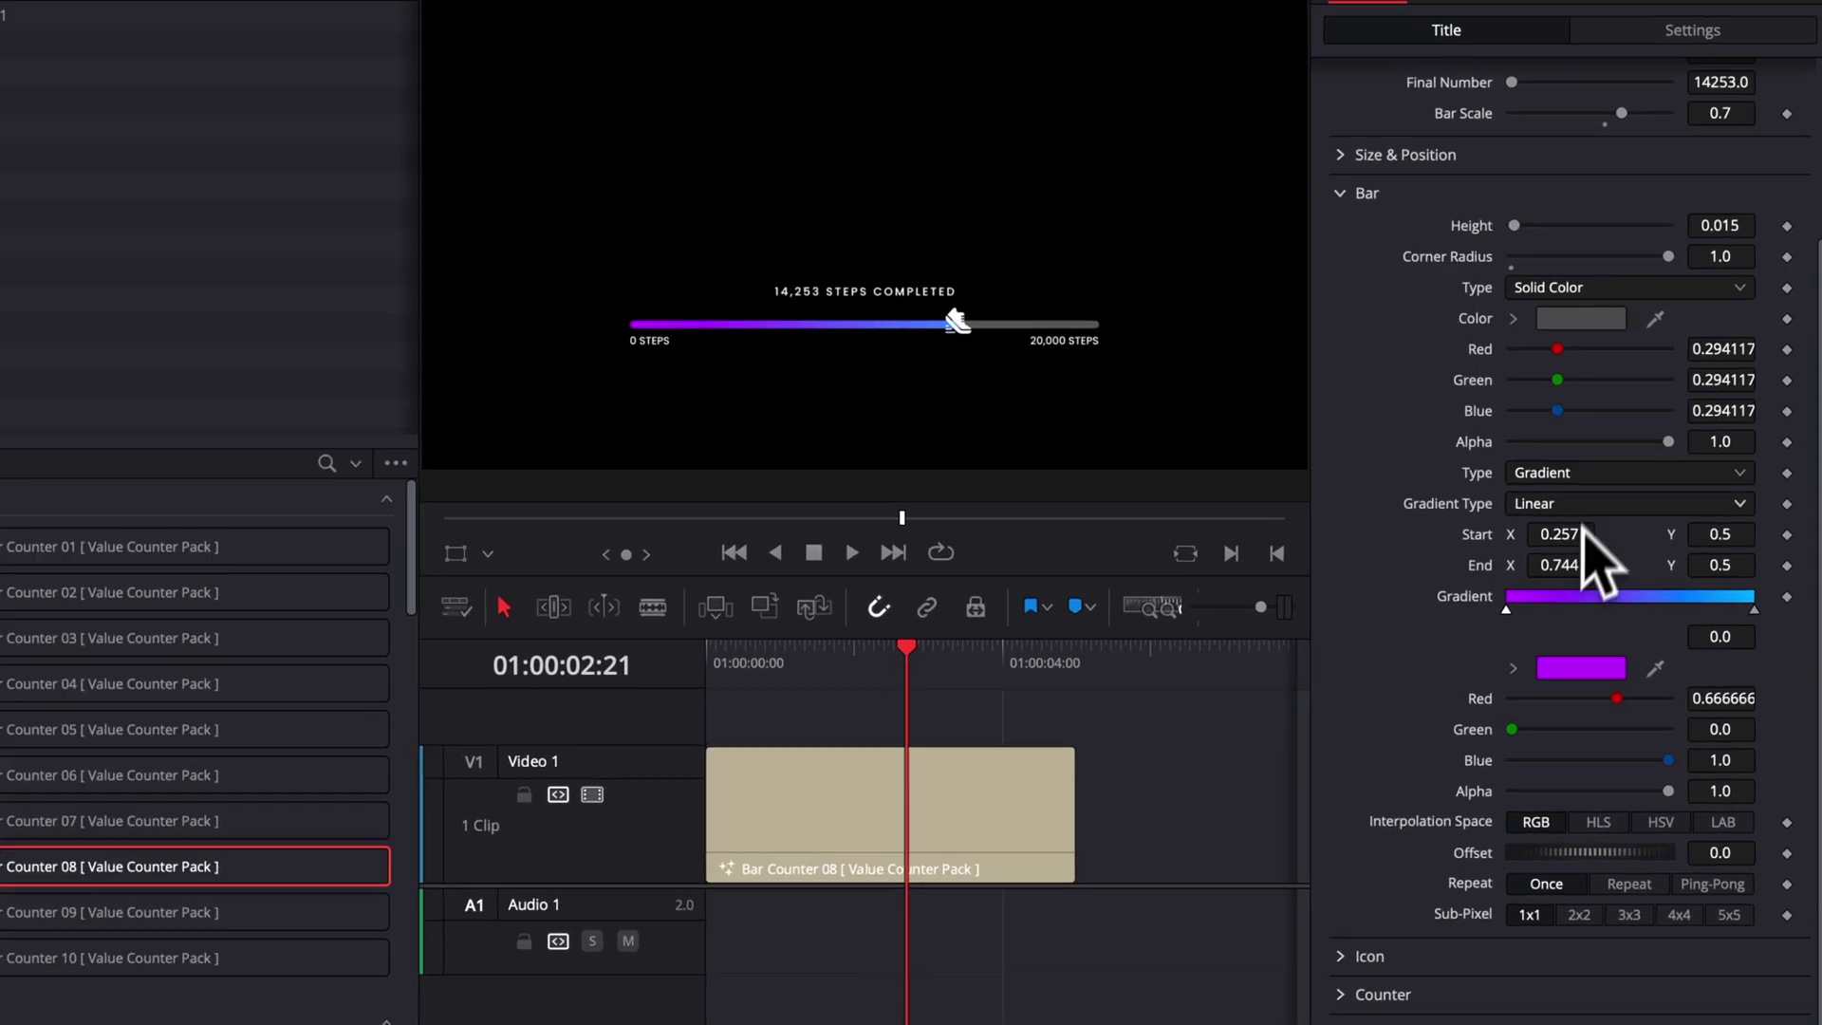
Make the progress bar a solid red colour.
click(1618, 522)
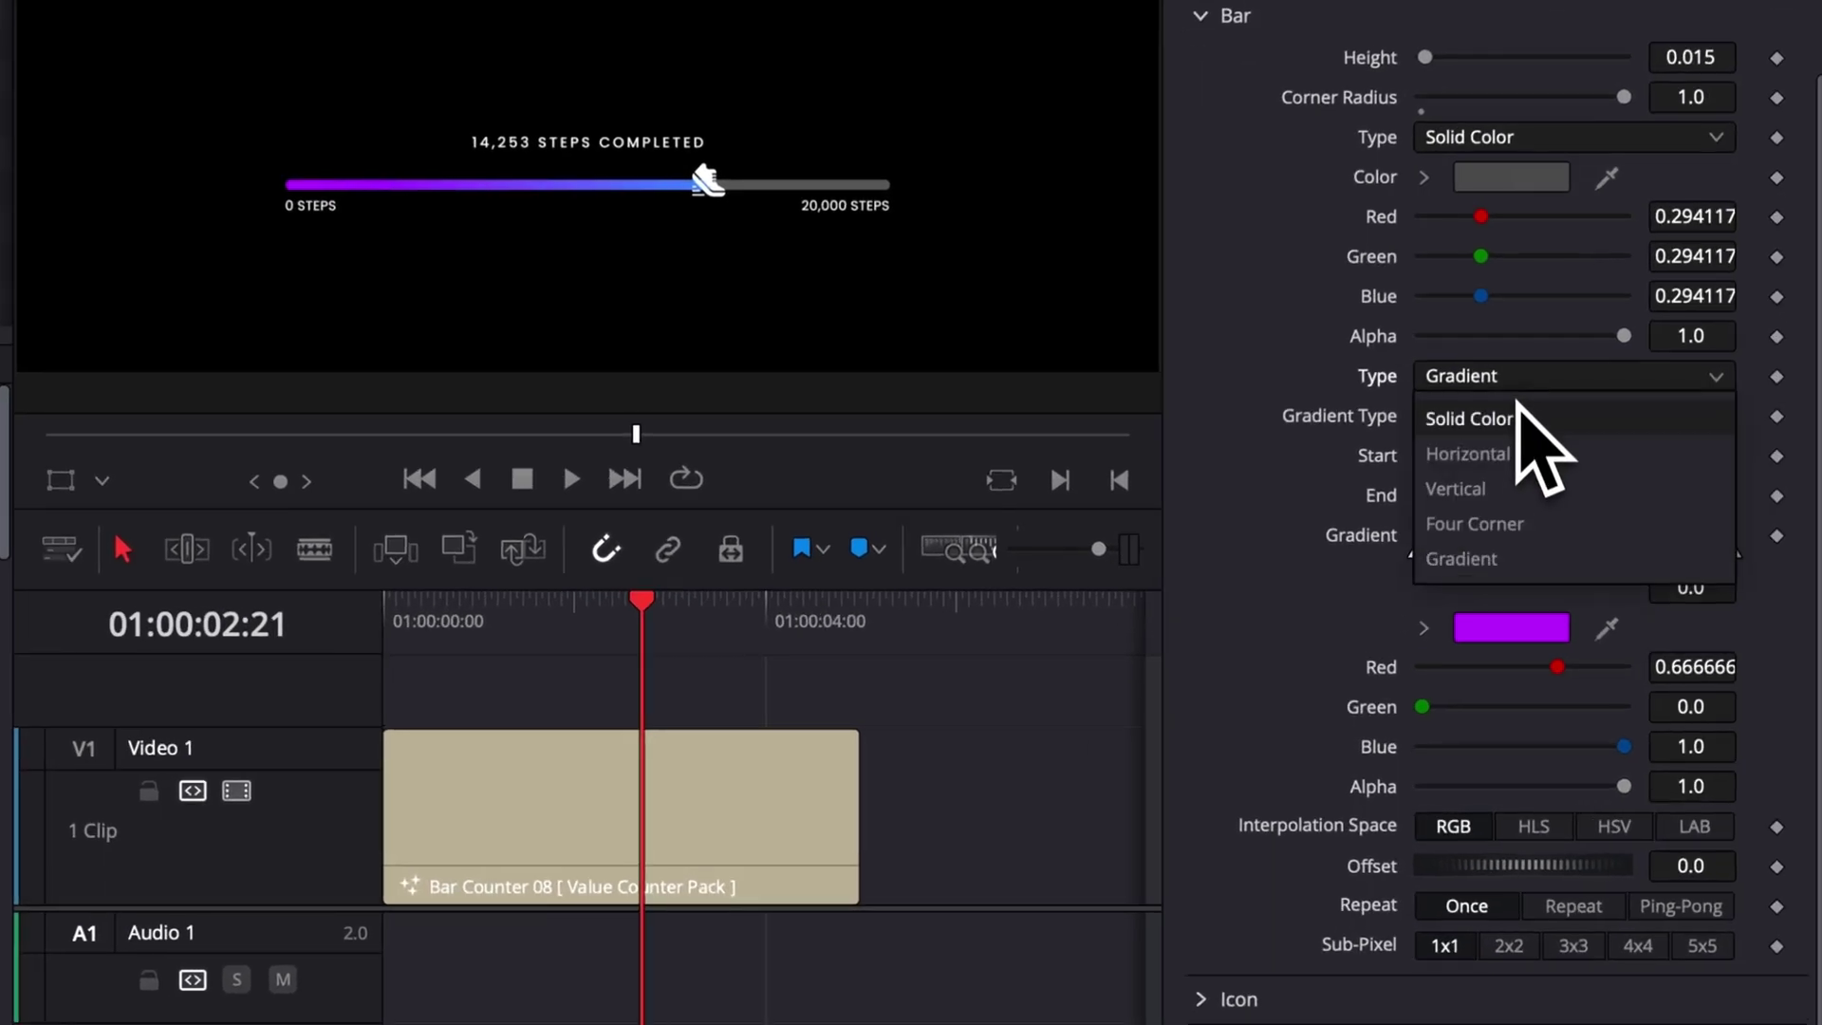
click(1520, 419)
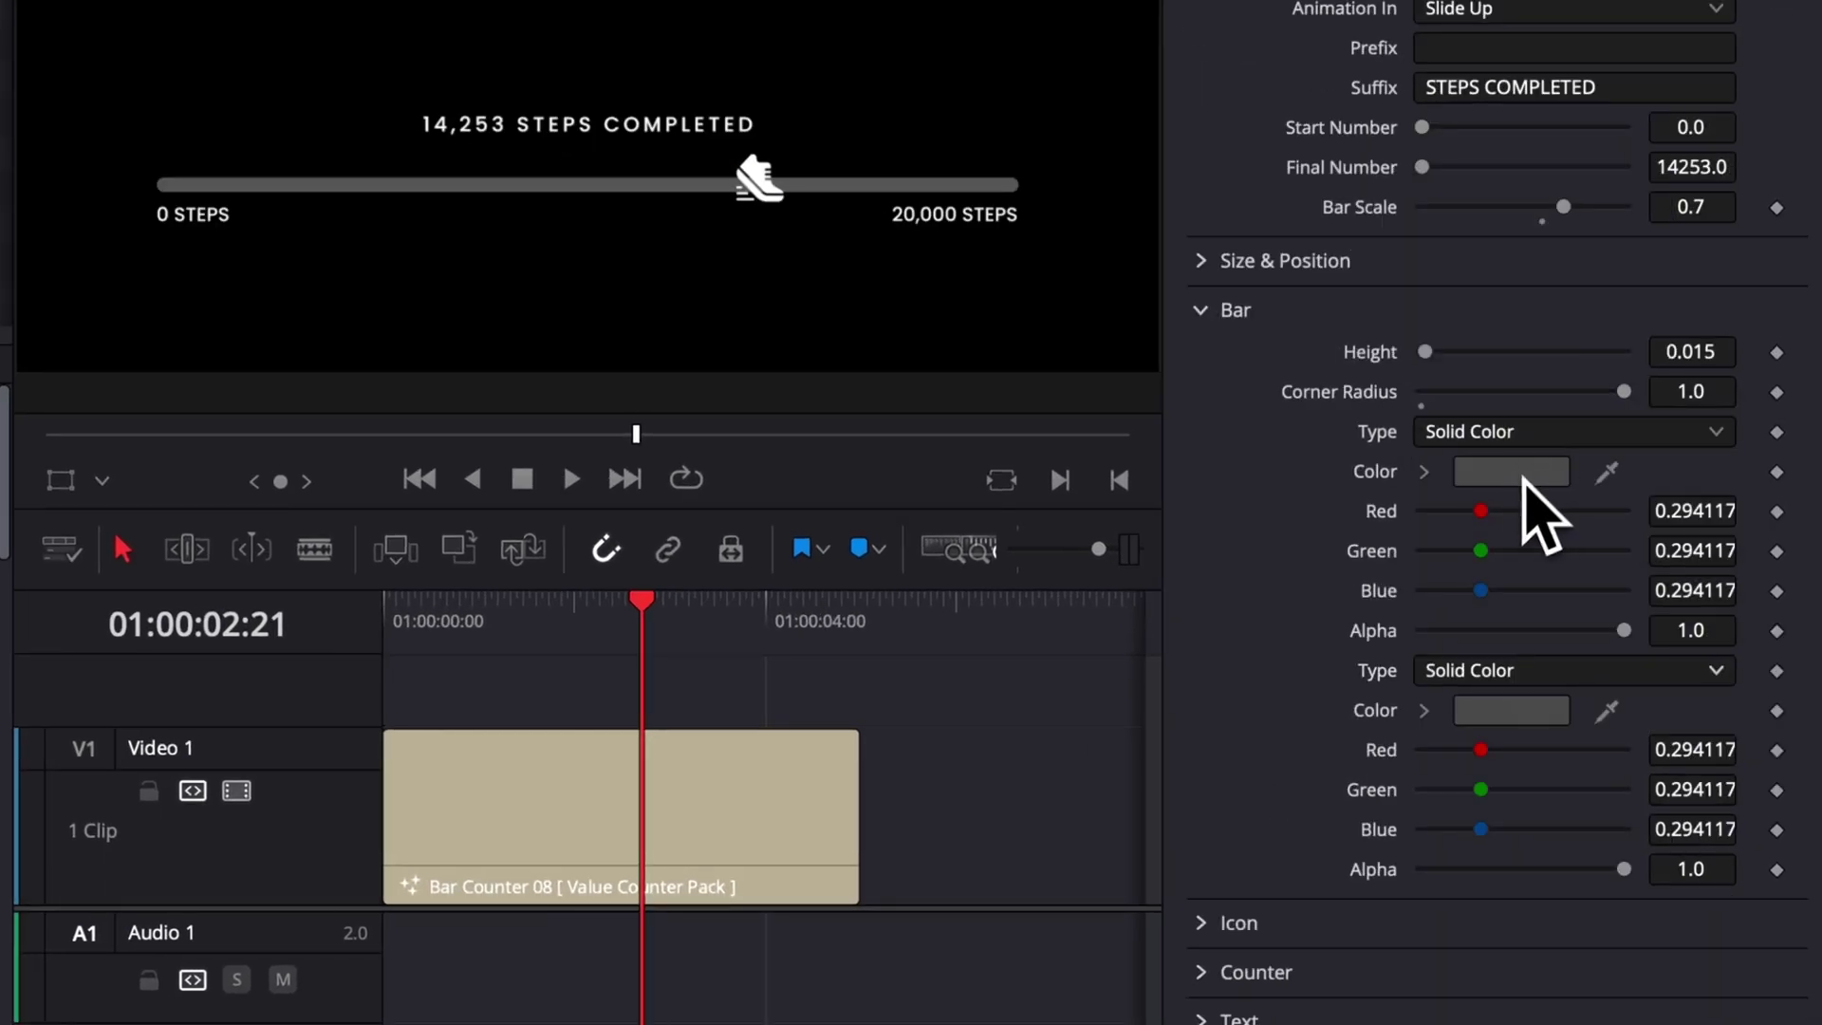
click(1523, 471)
click(1719, 735)
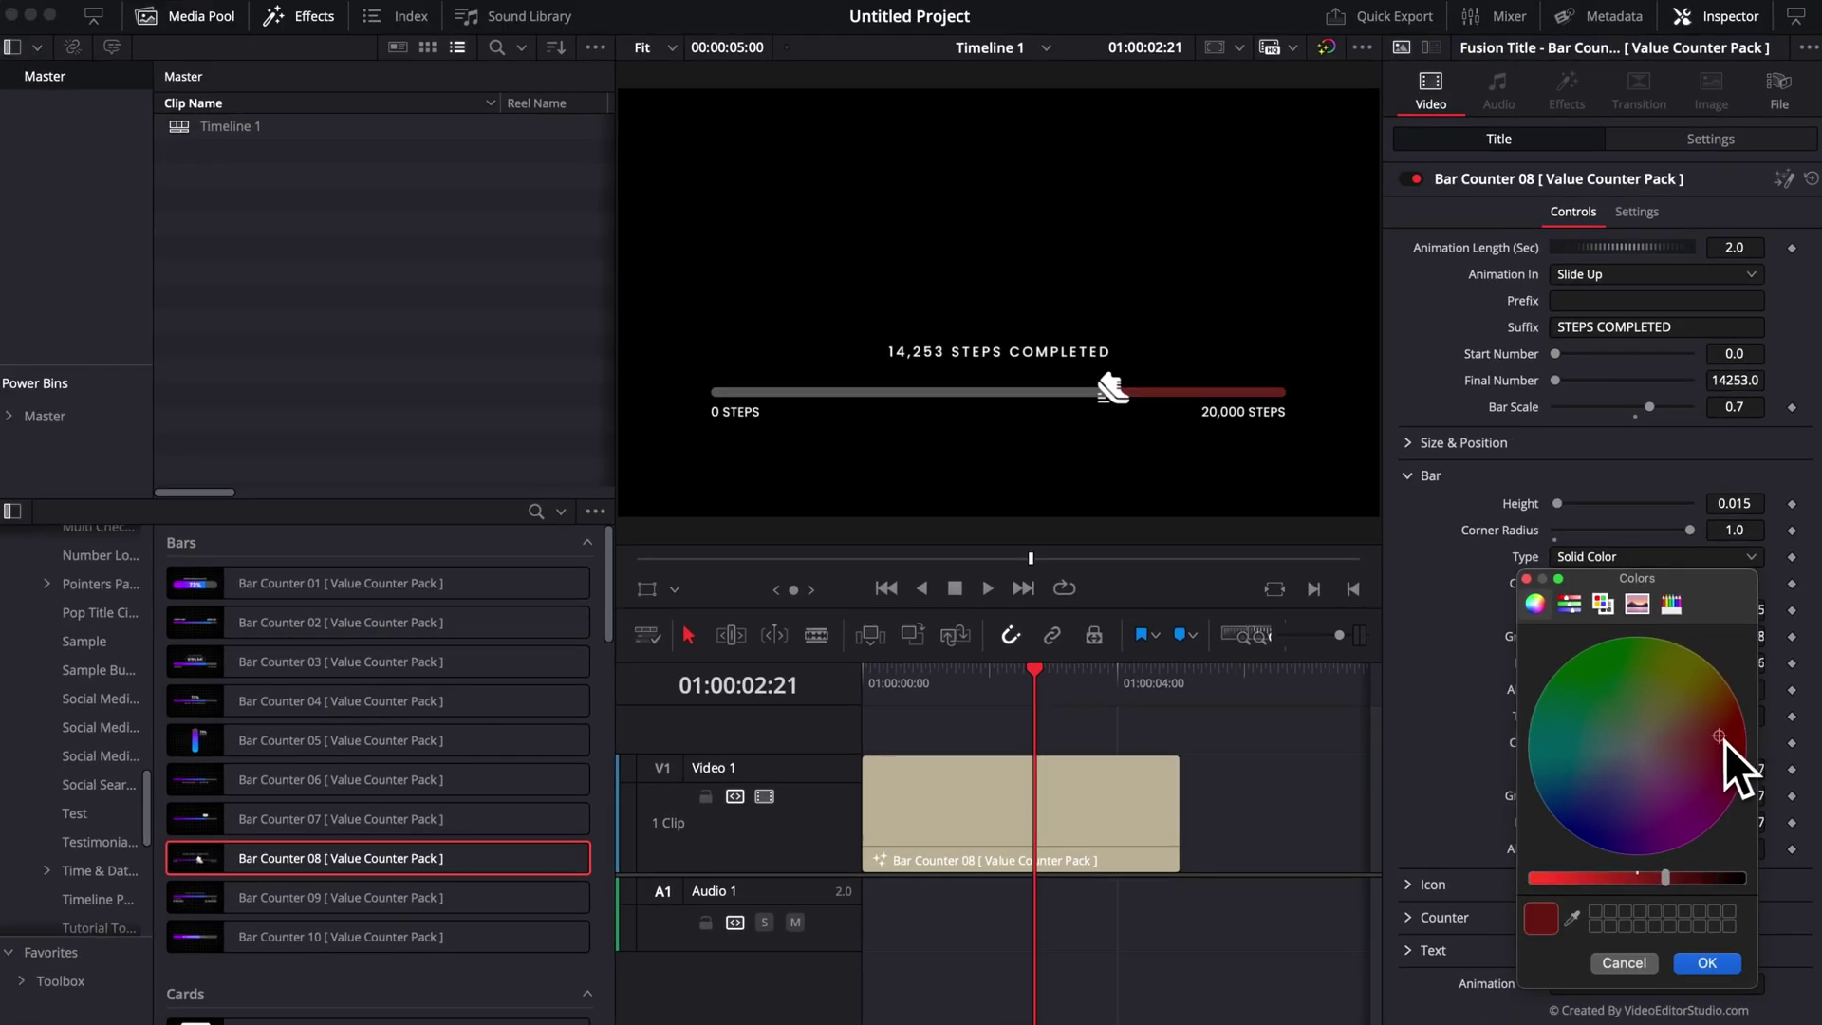
click(1716, 968)
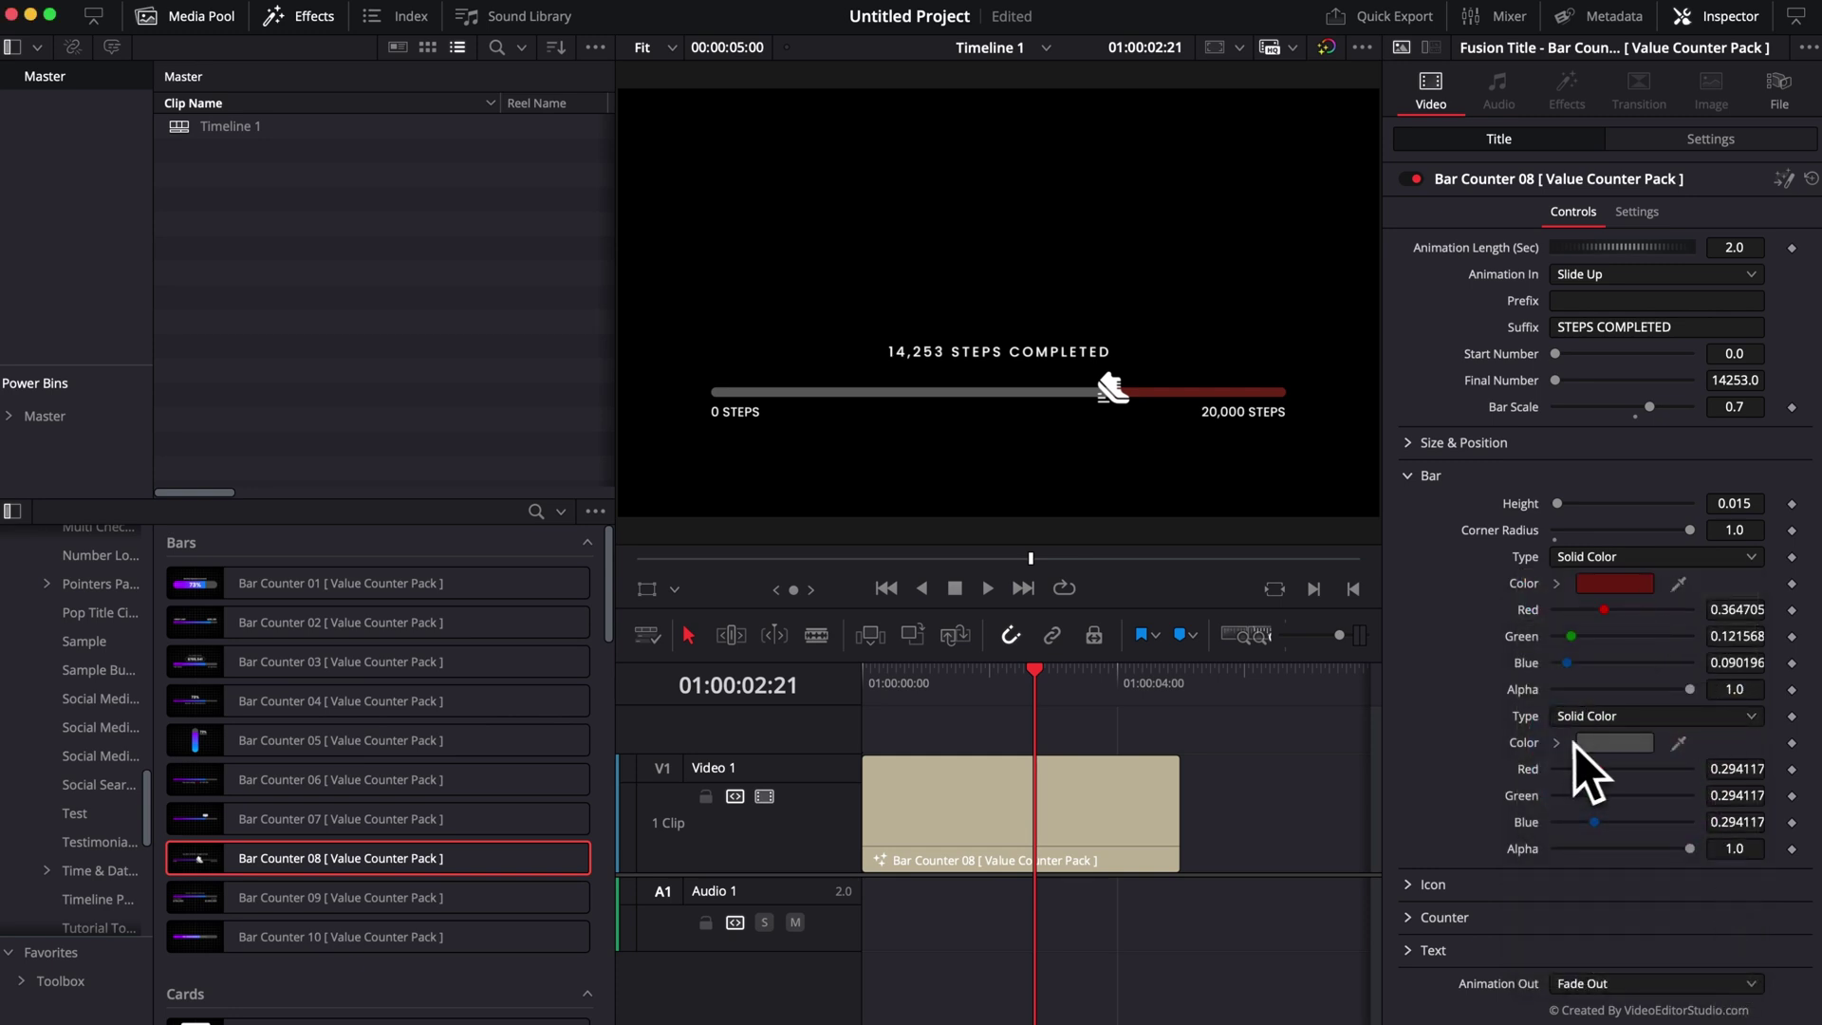
Change the bar's second colour to dark blue and expand the Icon section.
click(1613, 745)
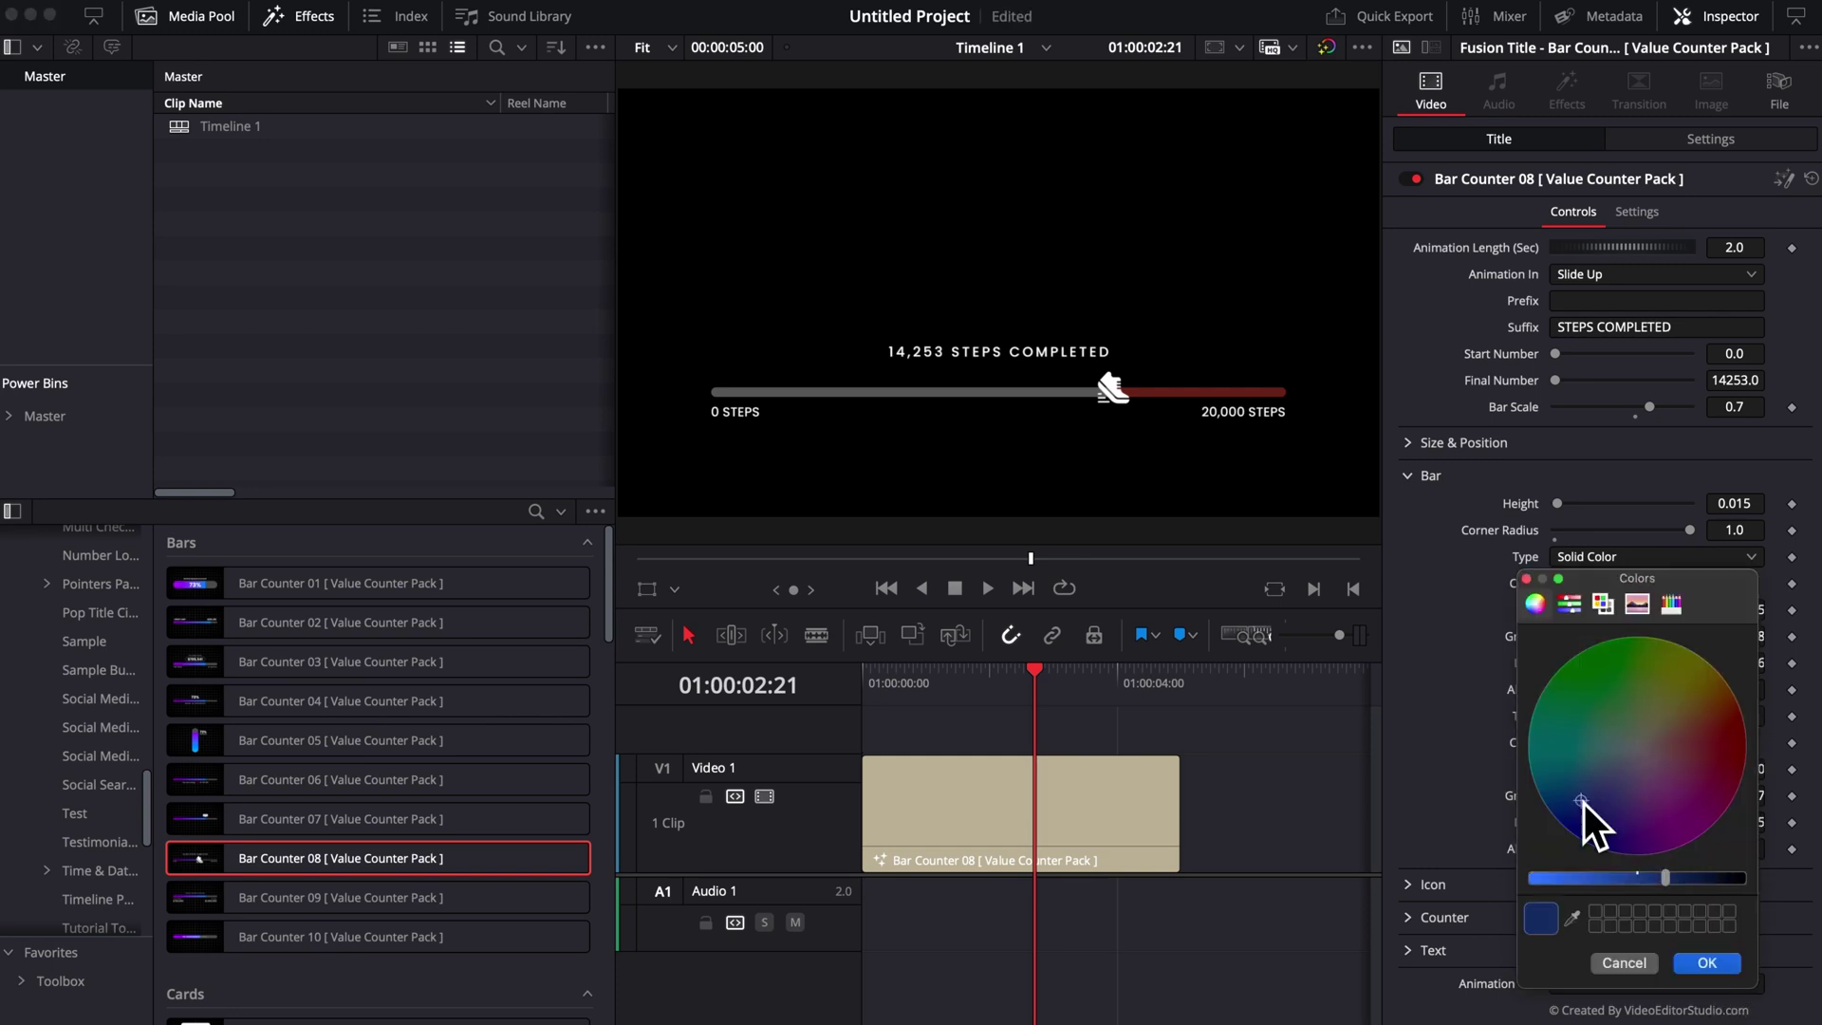
click(1706, 963)
click(1412, 475)
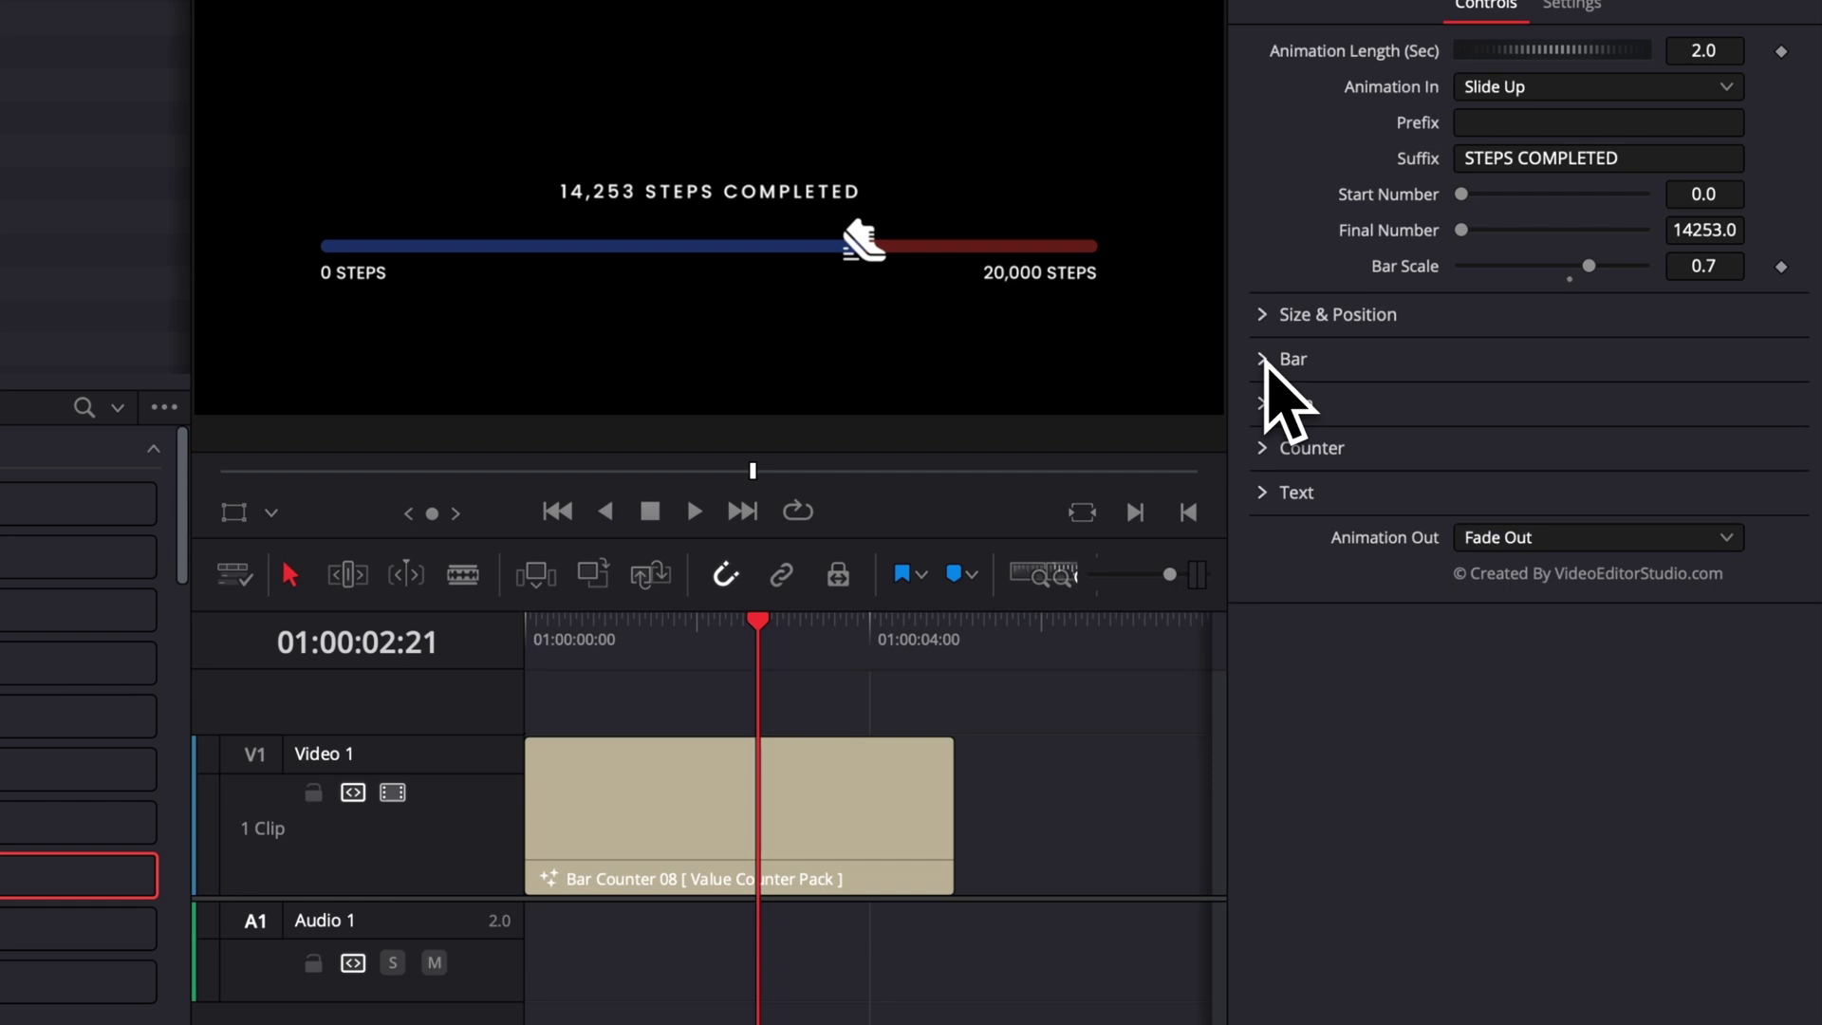
click(1412, 513)
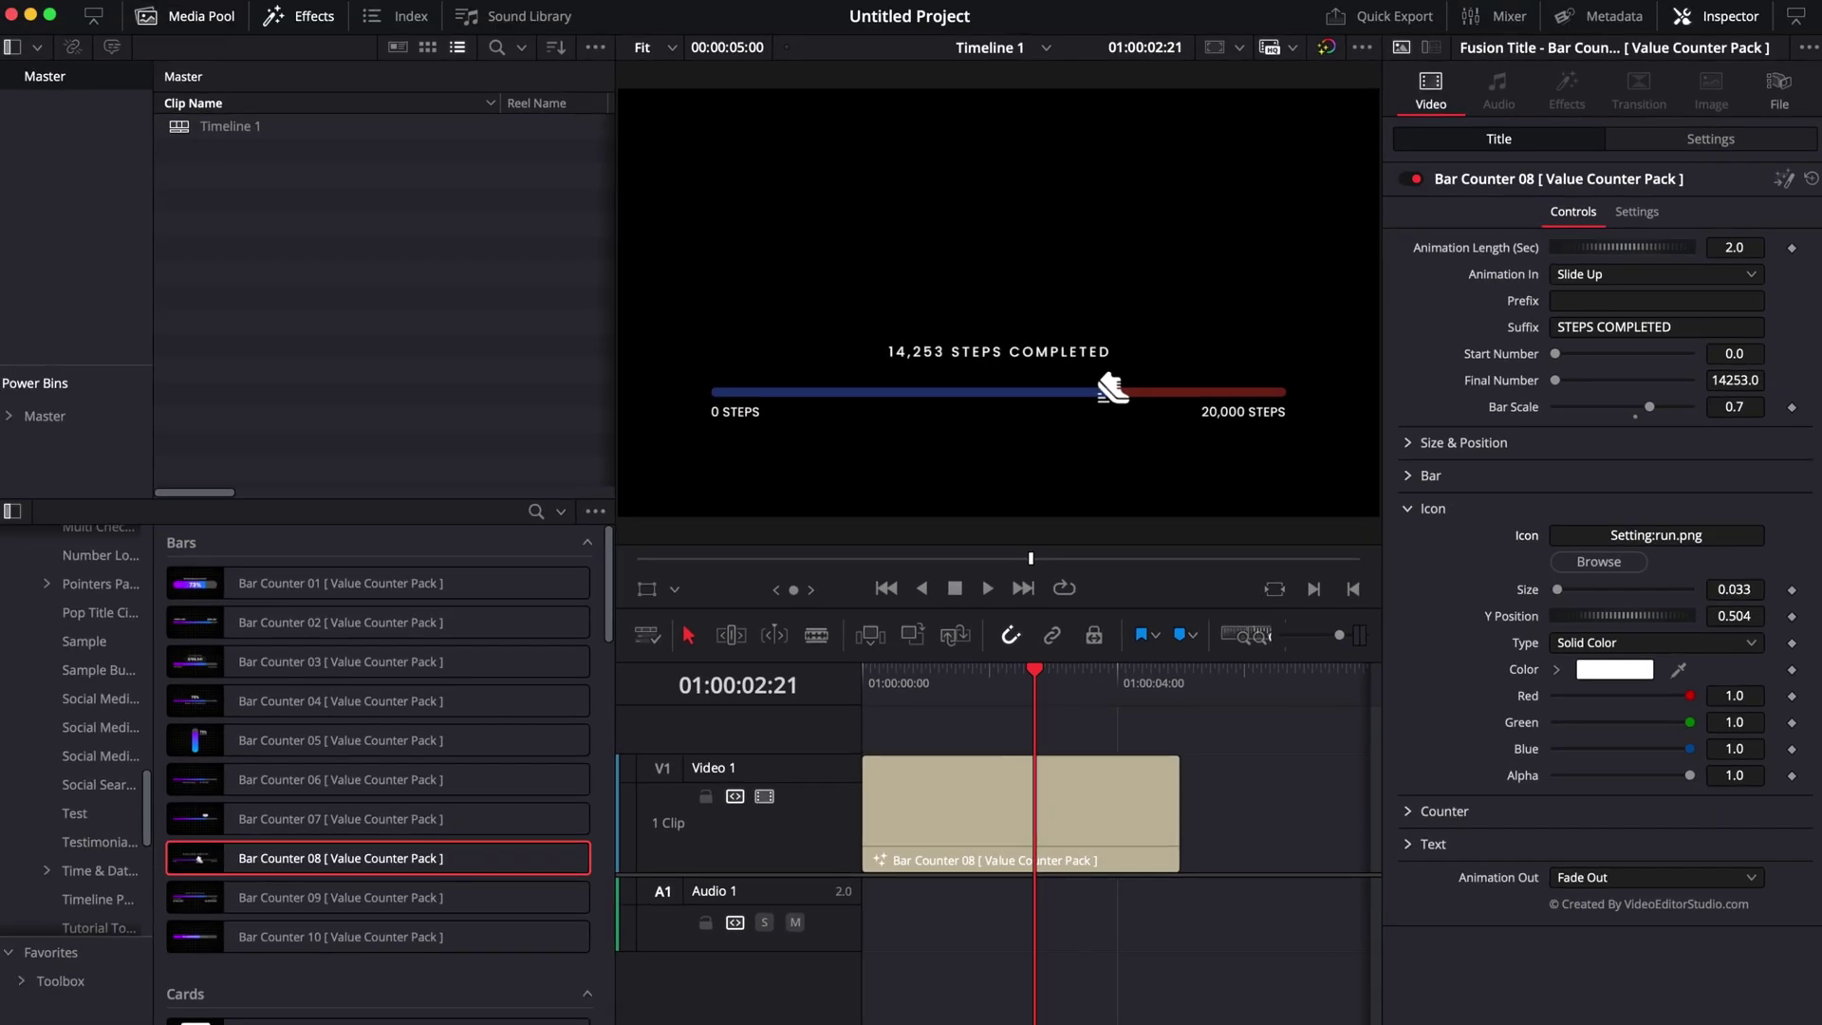
Load the flame-fill SVG from Downloads as the bar's icon.
click(1598, 562)
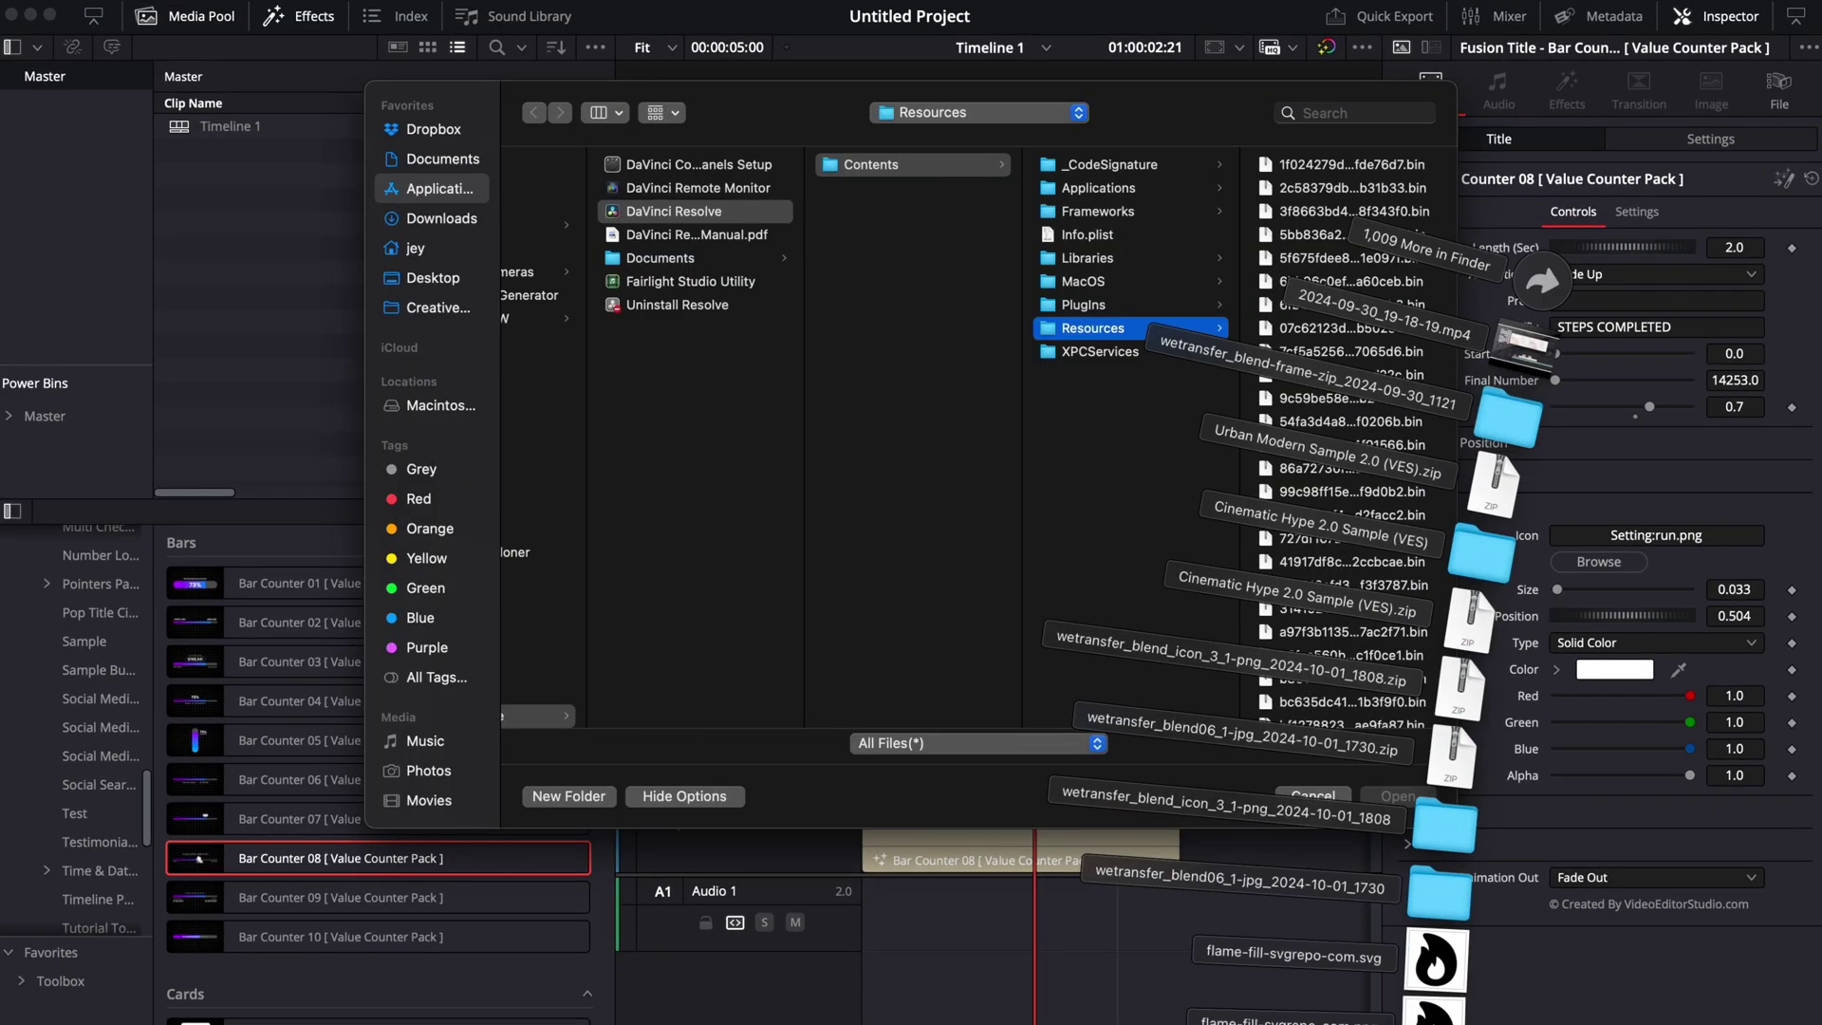
drag(1530, 281, 1078, 710)
drag(1061, 605, 1240, 684)
click(1395, 796)
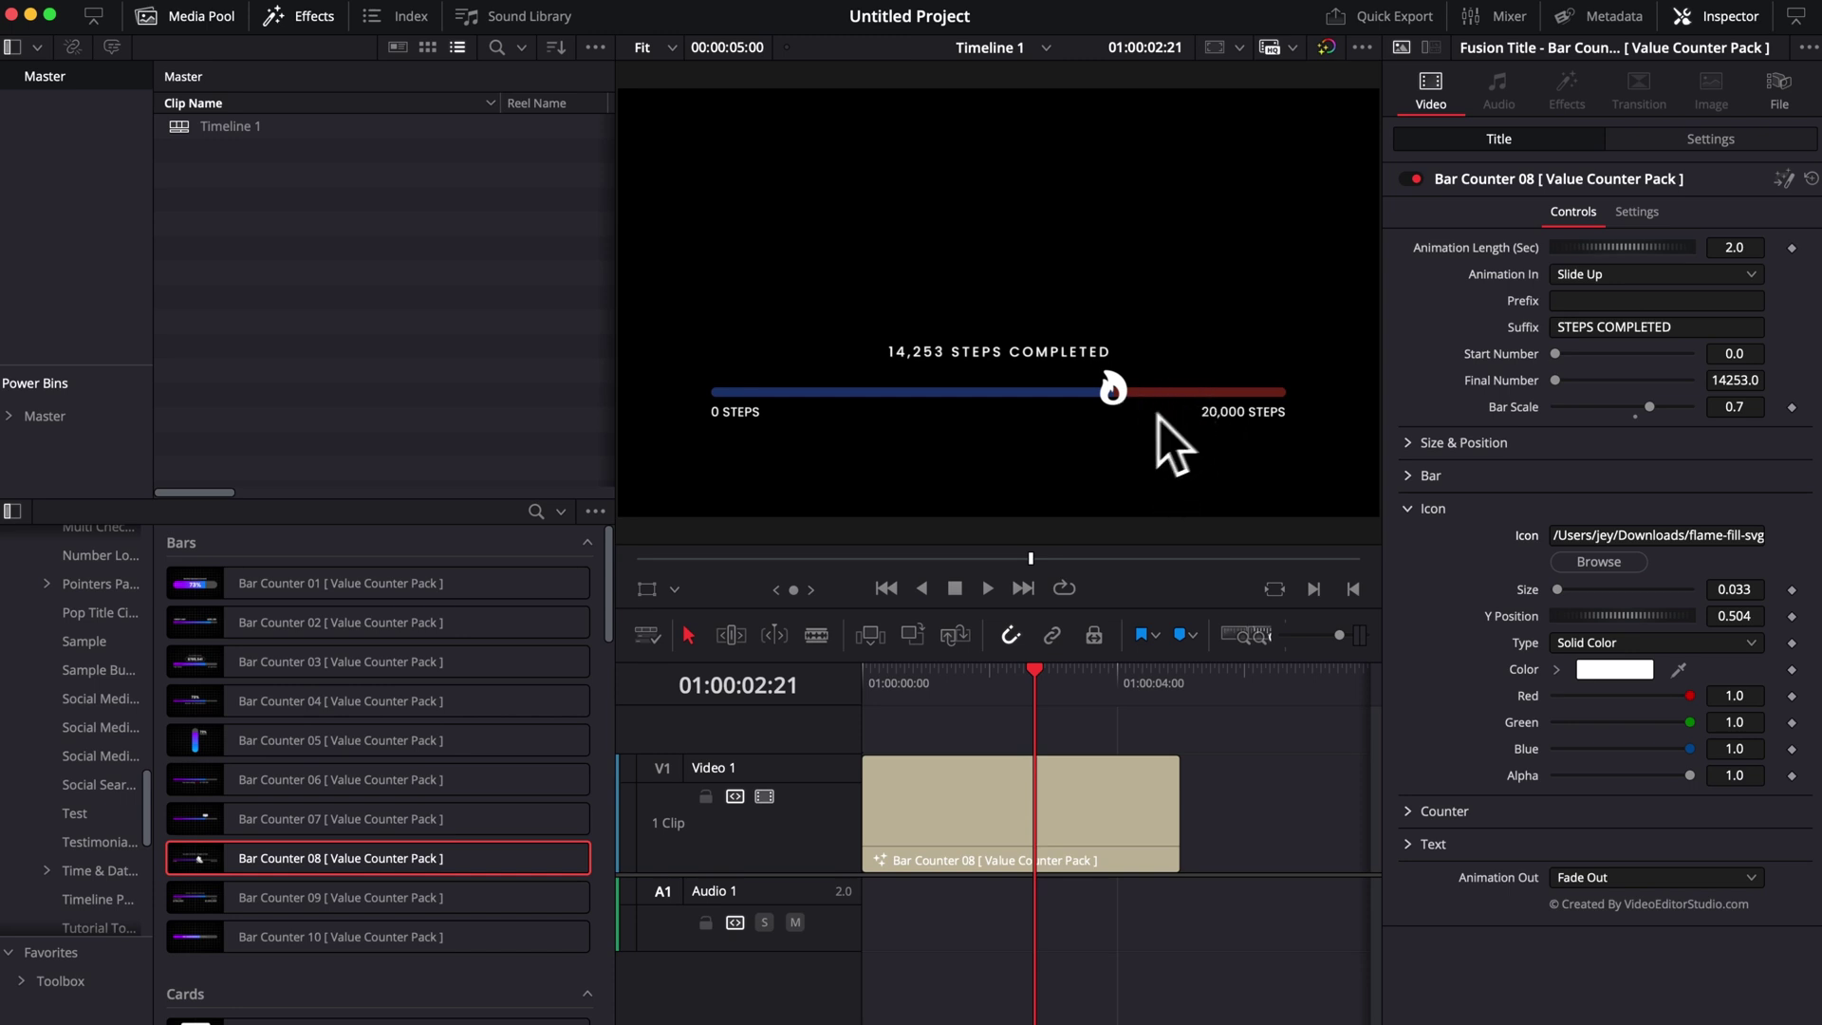
Try the counter's Shading Elements 6 and 7, then enable the Text Background element.
click(1408, 508)
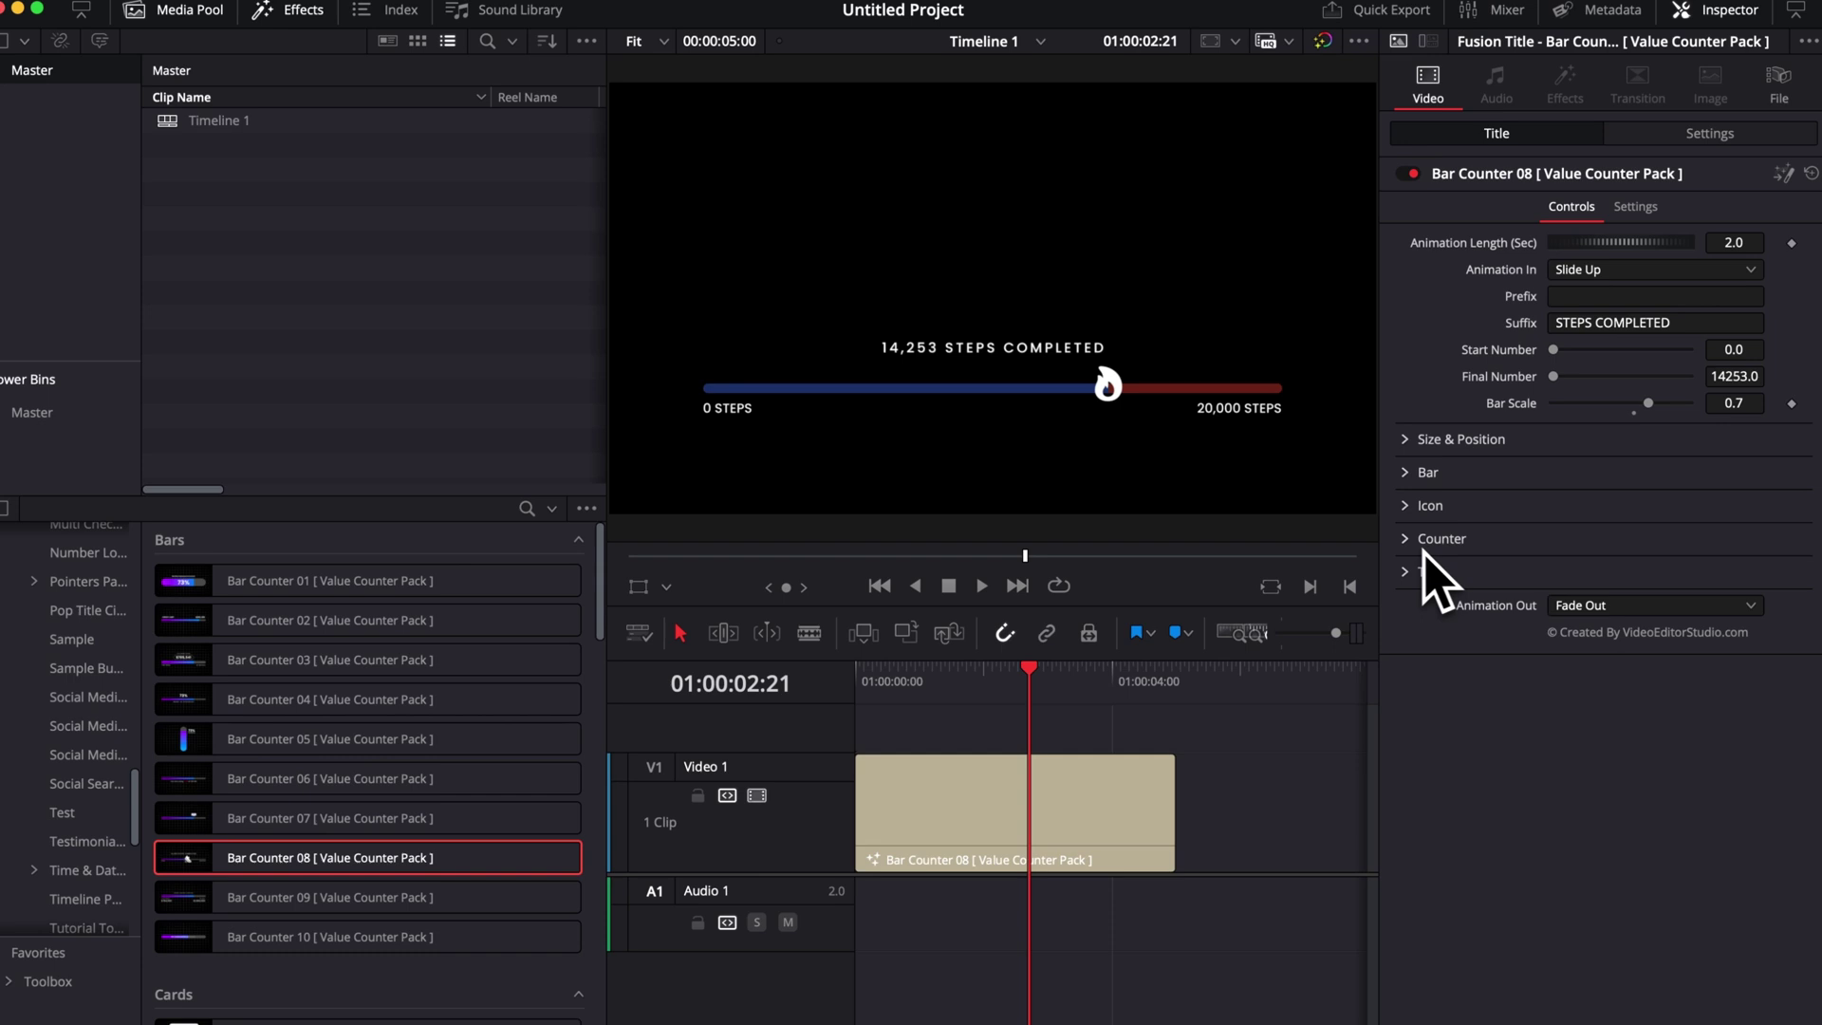
click(1408, 542)
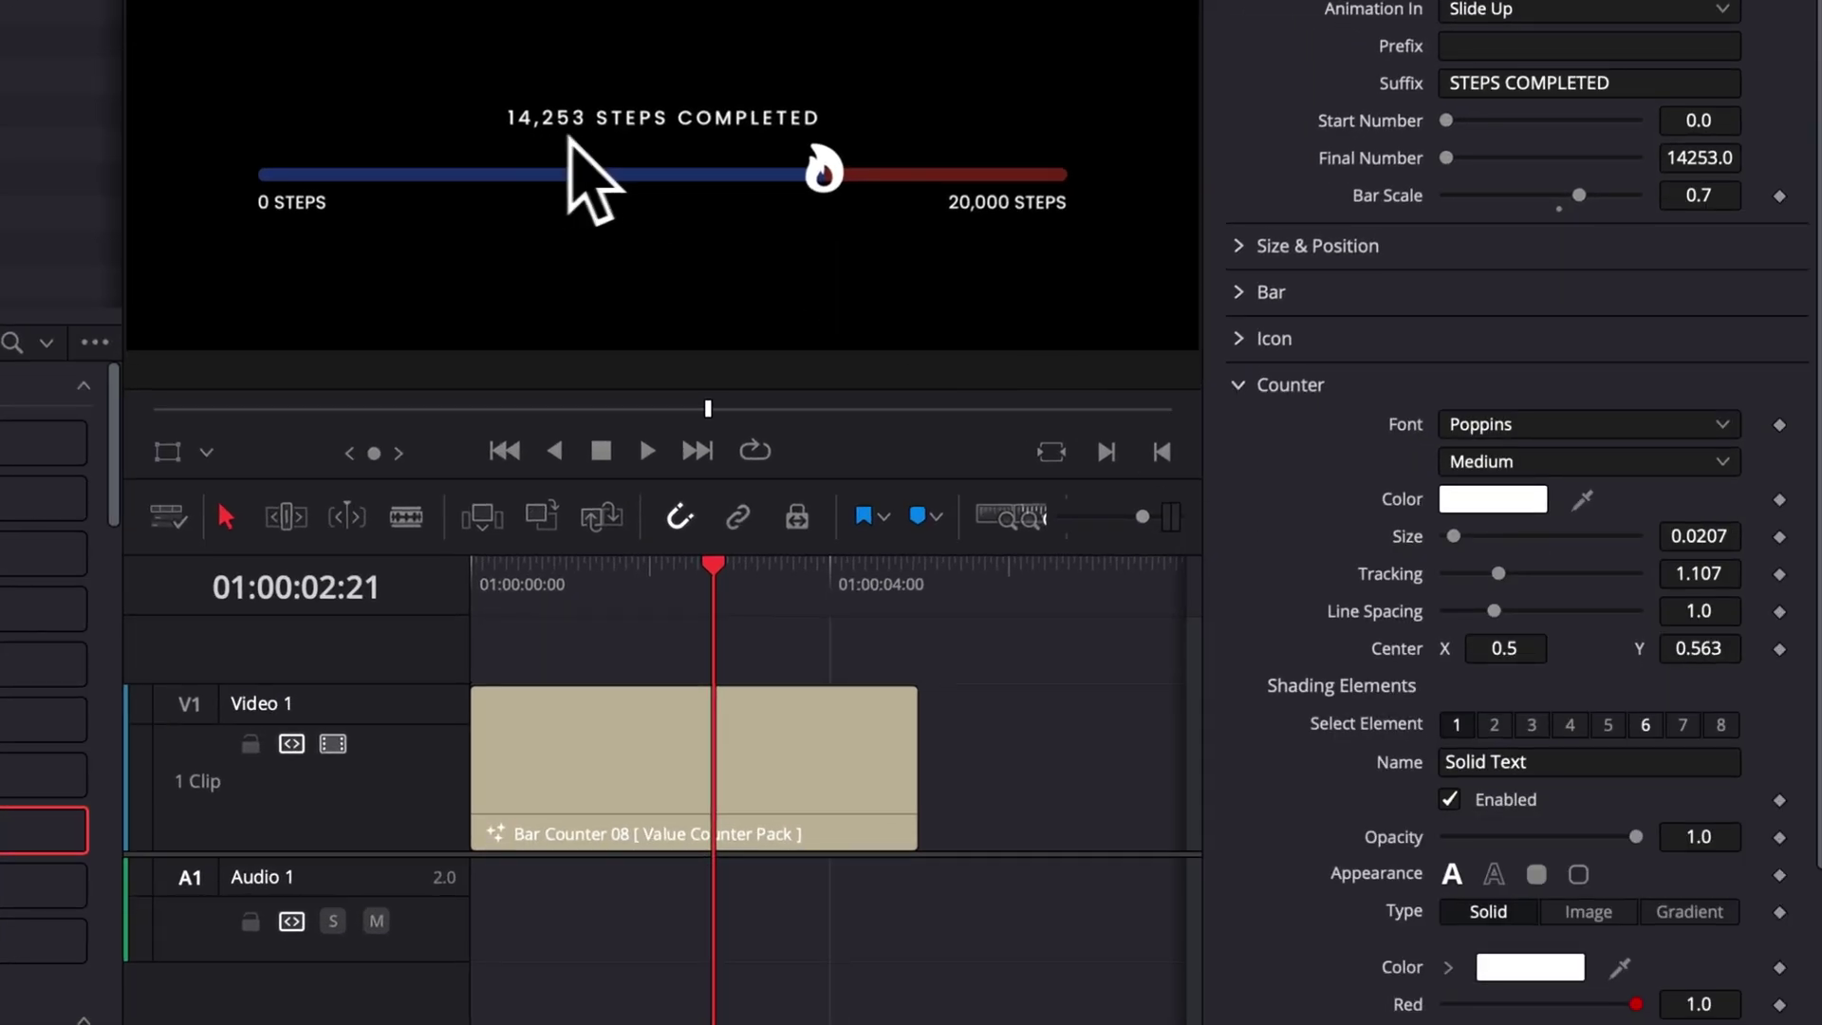
scroll(1429, 759, down, 3)
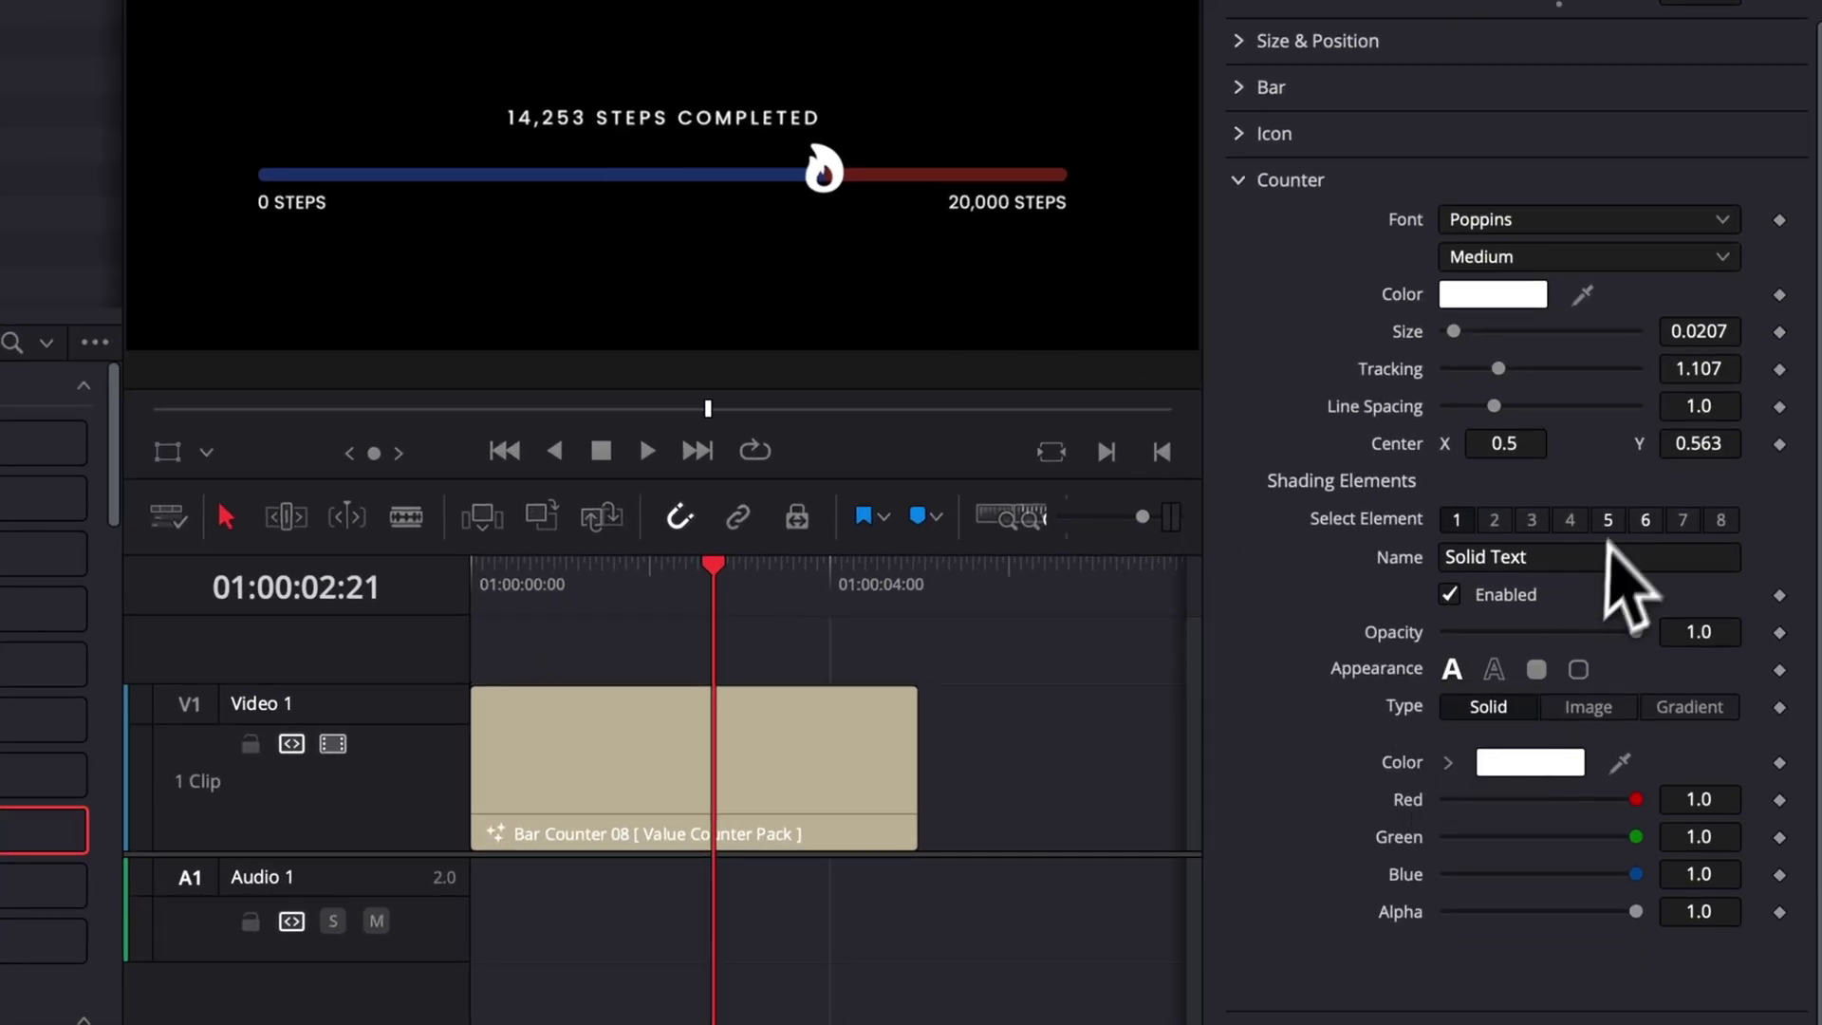
click(1650, 522)
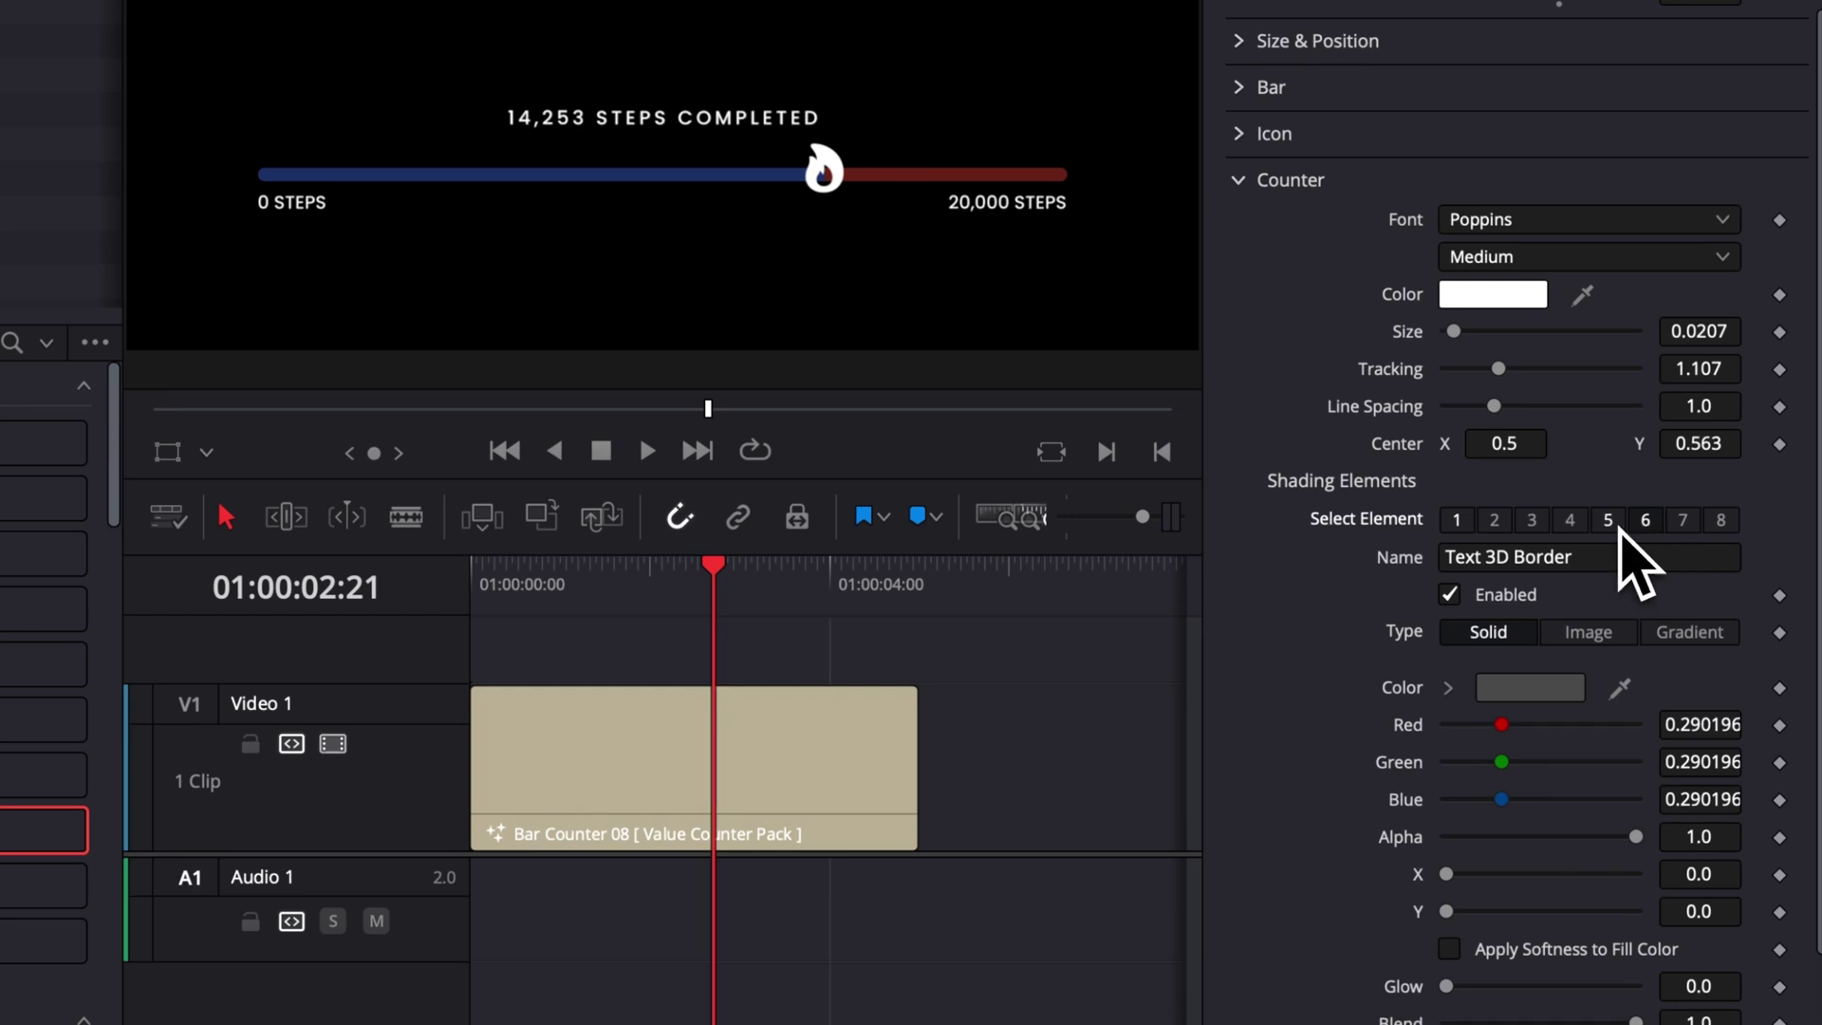
click(1683, 520)
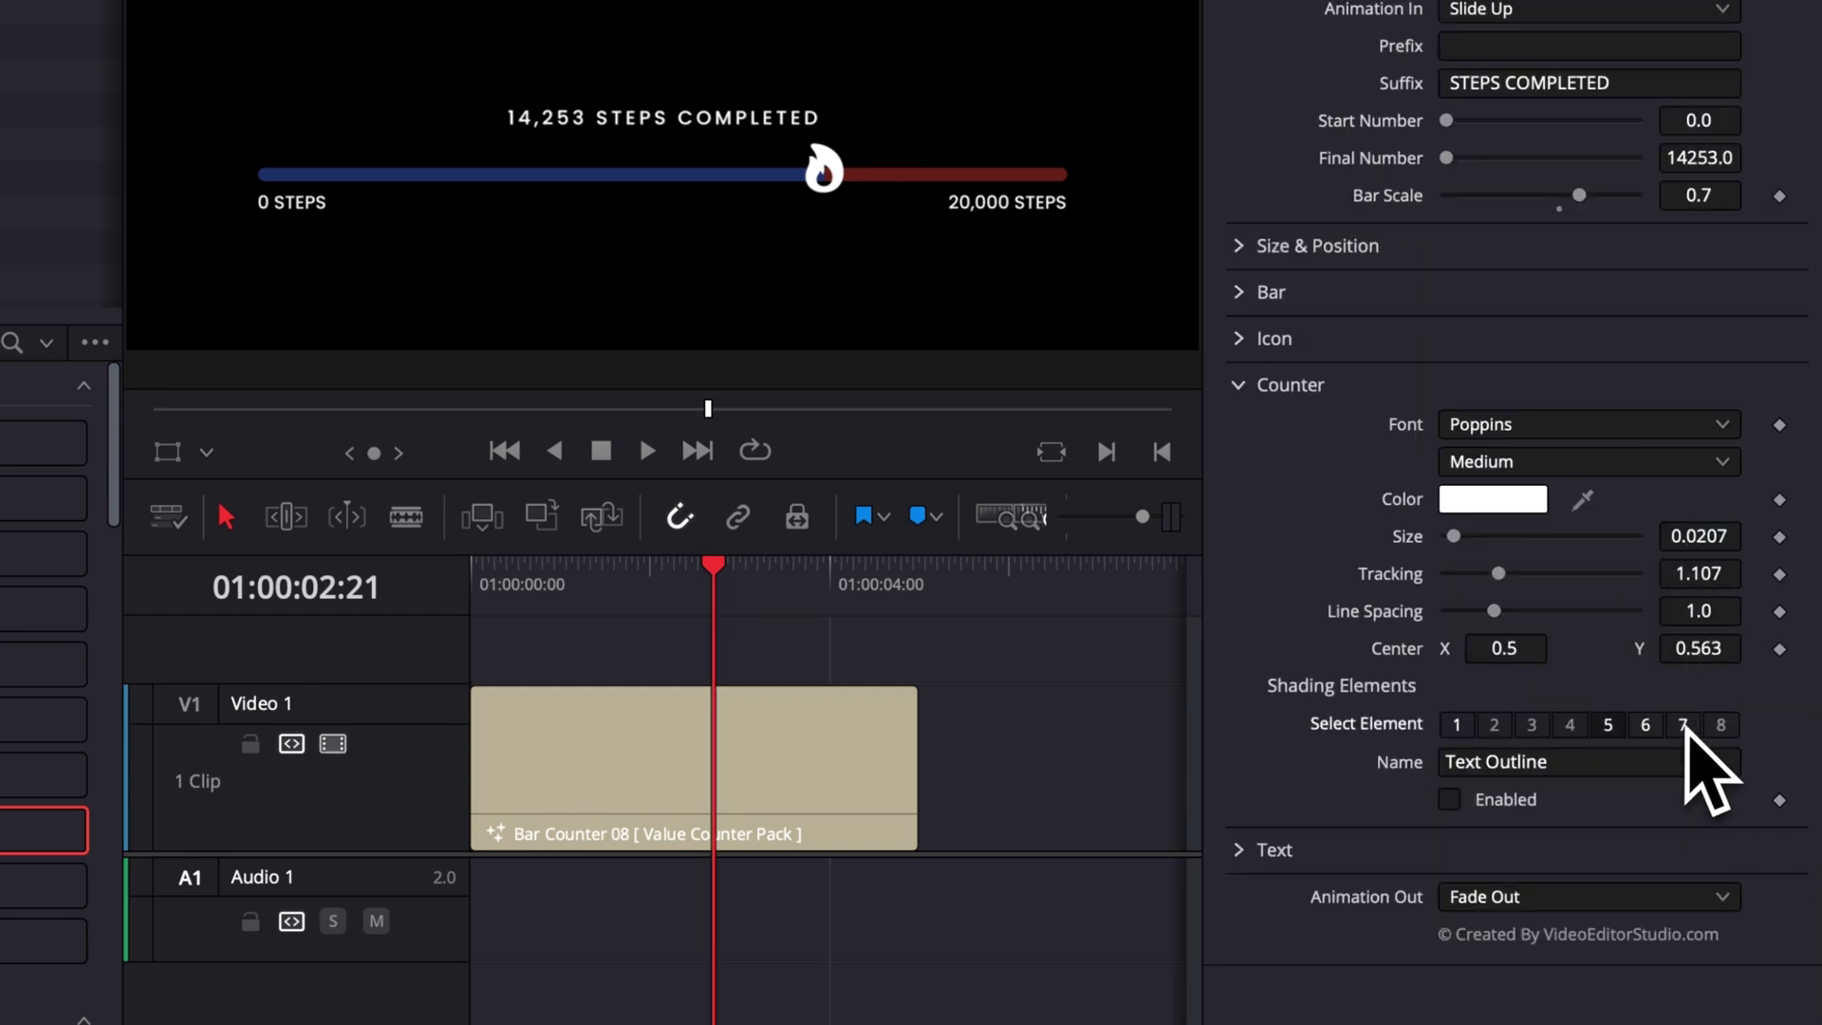
click(1450, 799)
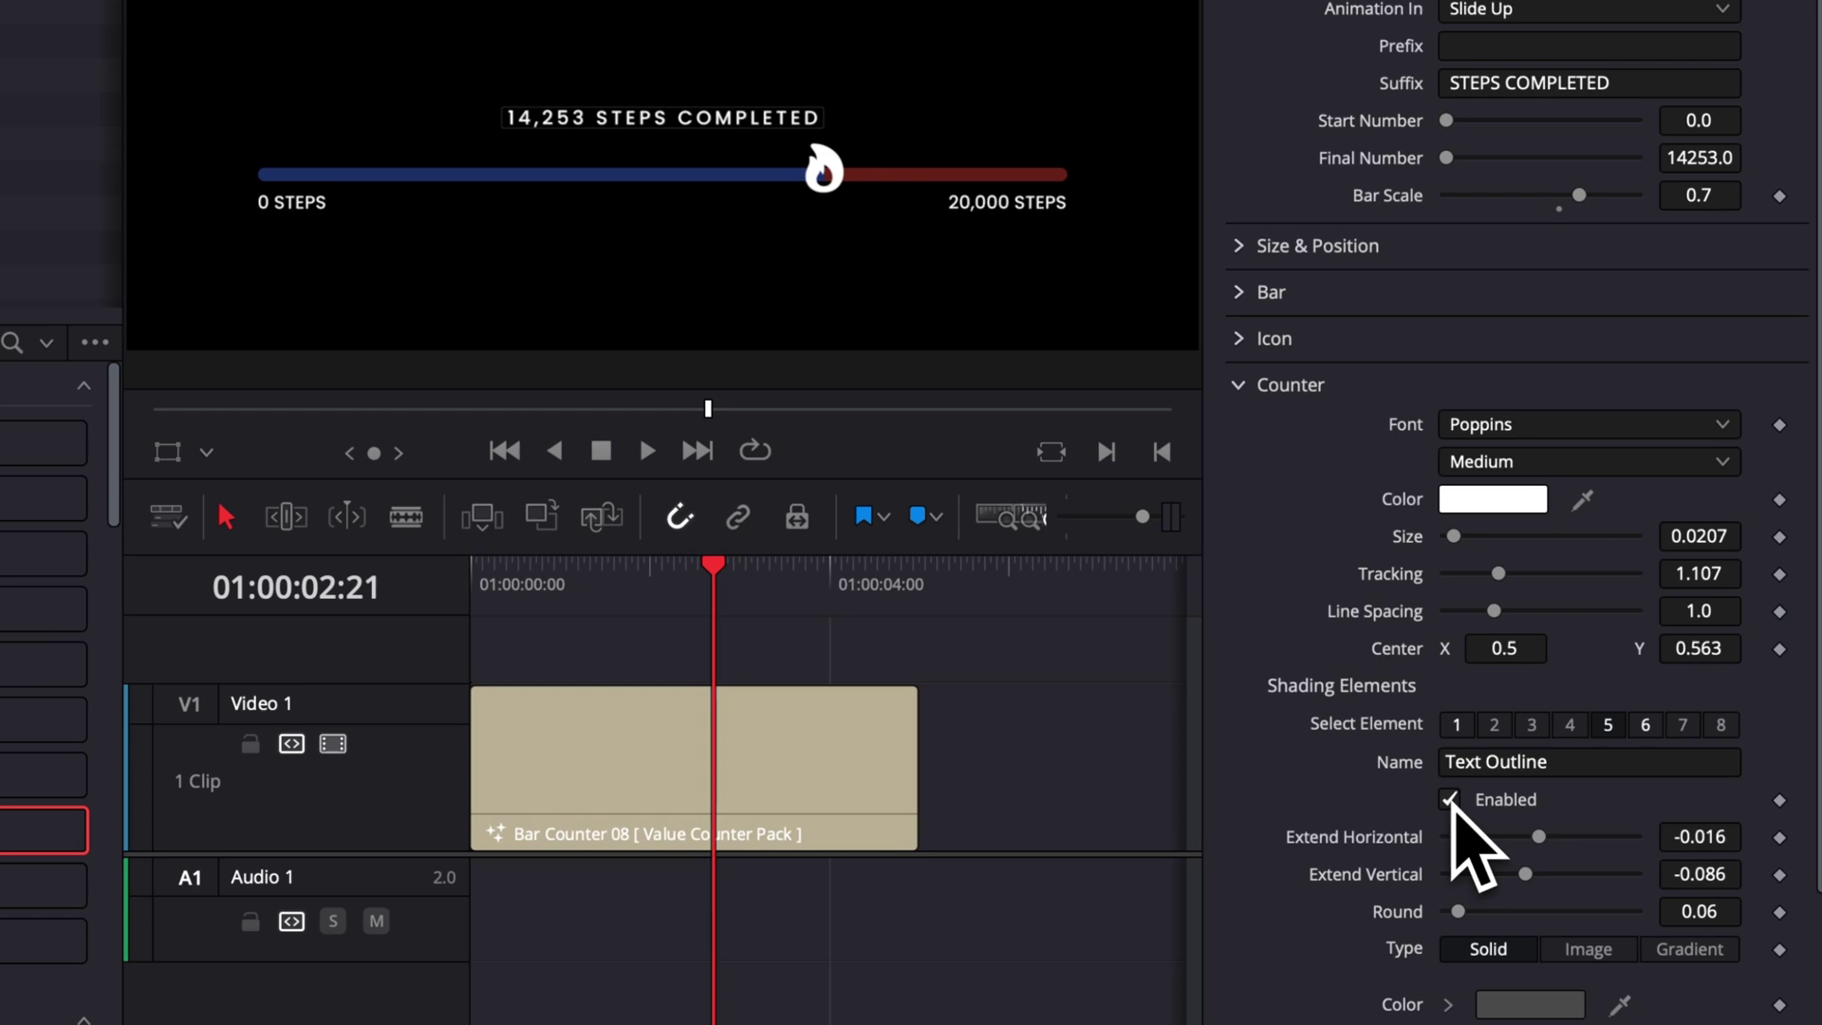
click(1449, 799)
click(1449, 800)
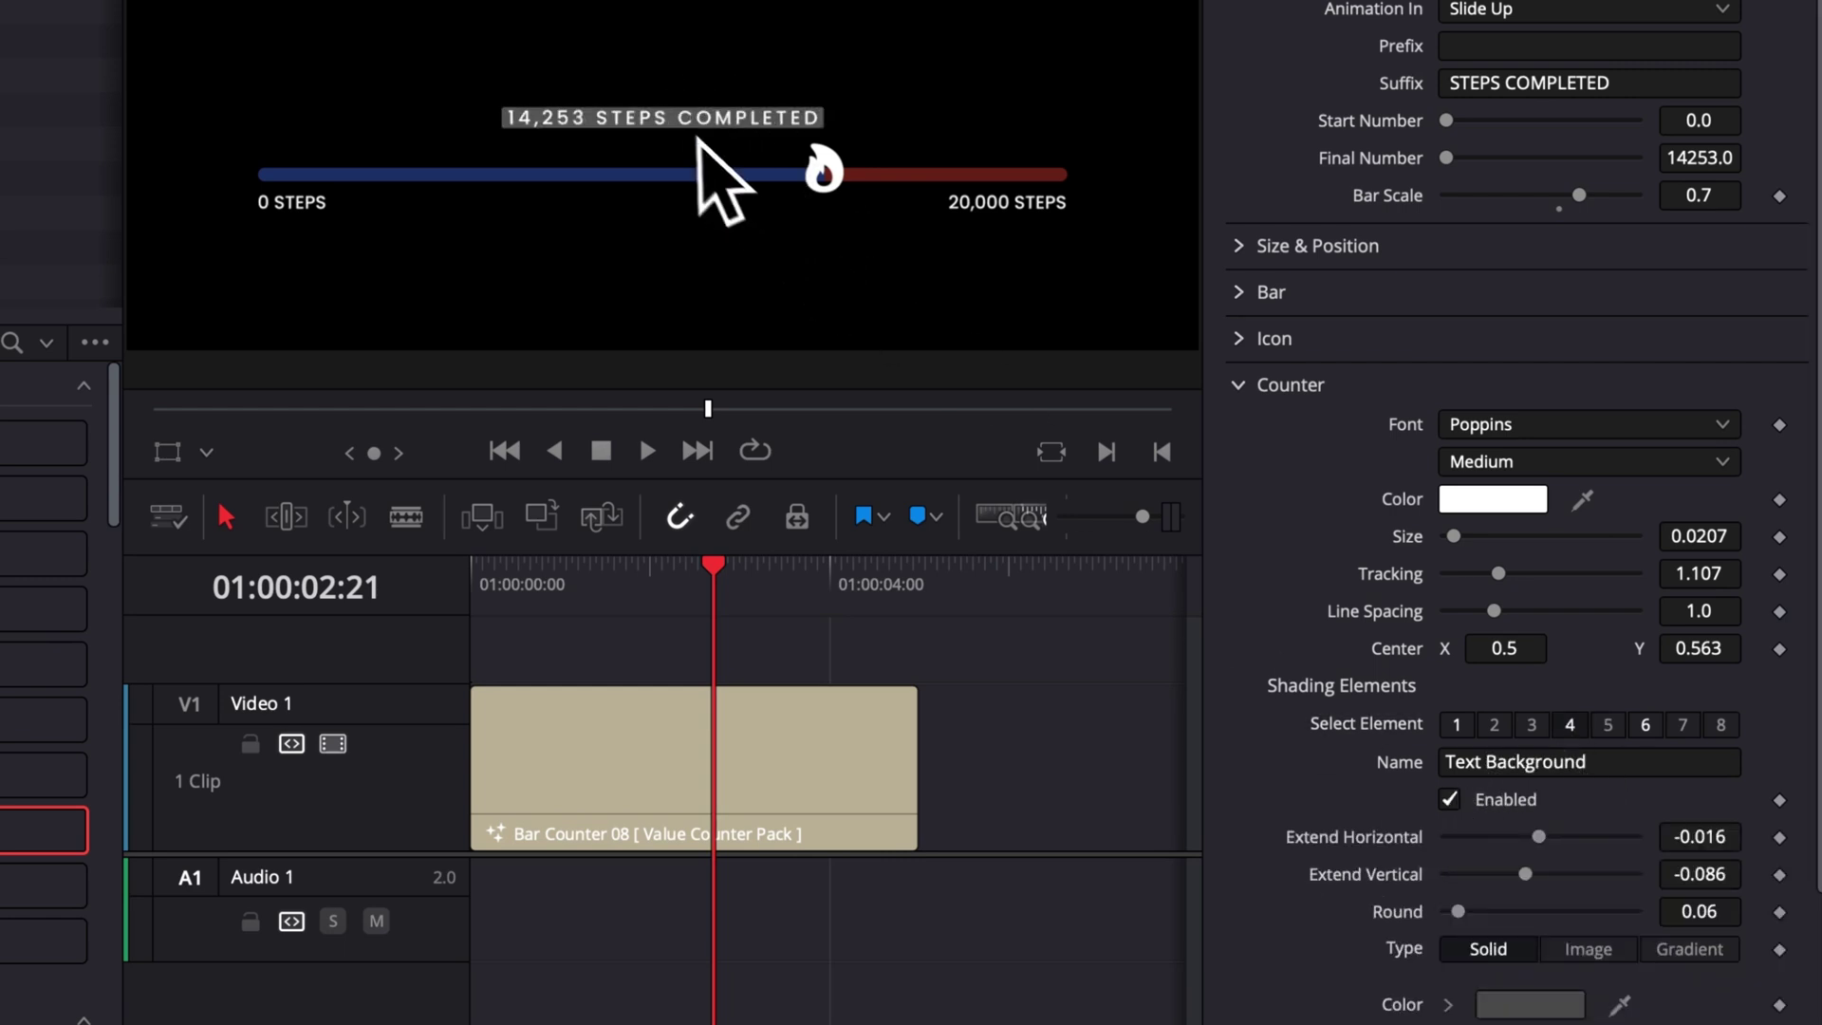
Extend and round the grey text background, and raise the counter to Center Y 0.578.
drag(1526, 873, 1549, 837)
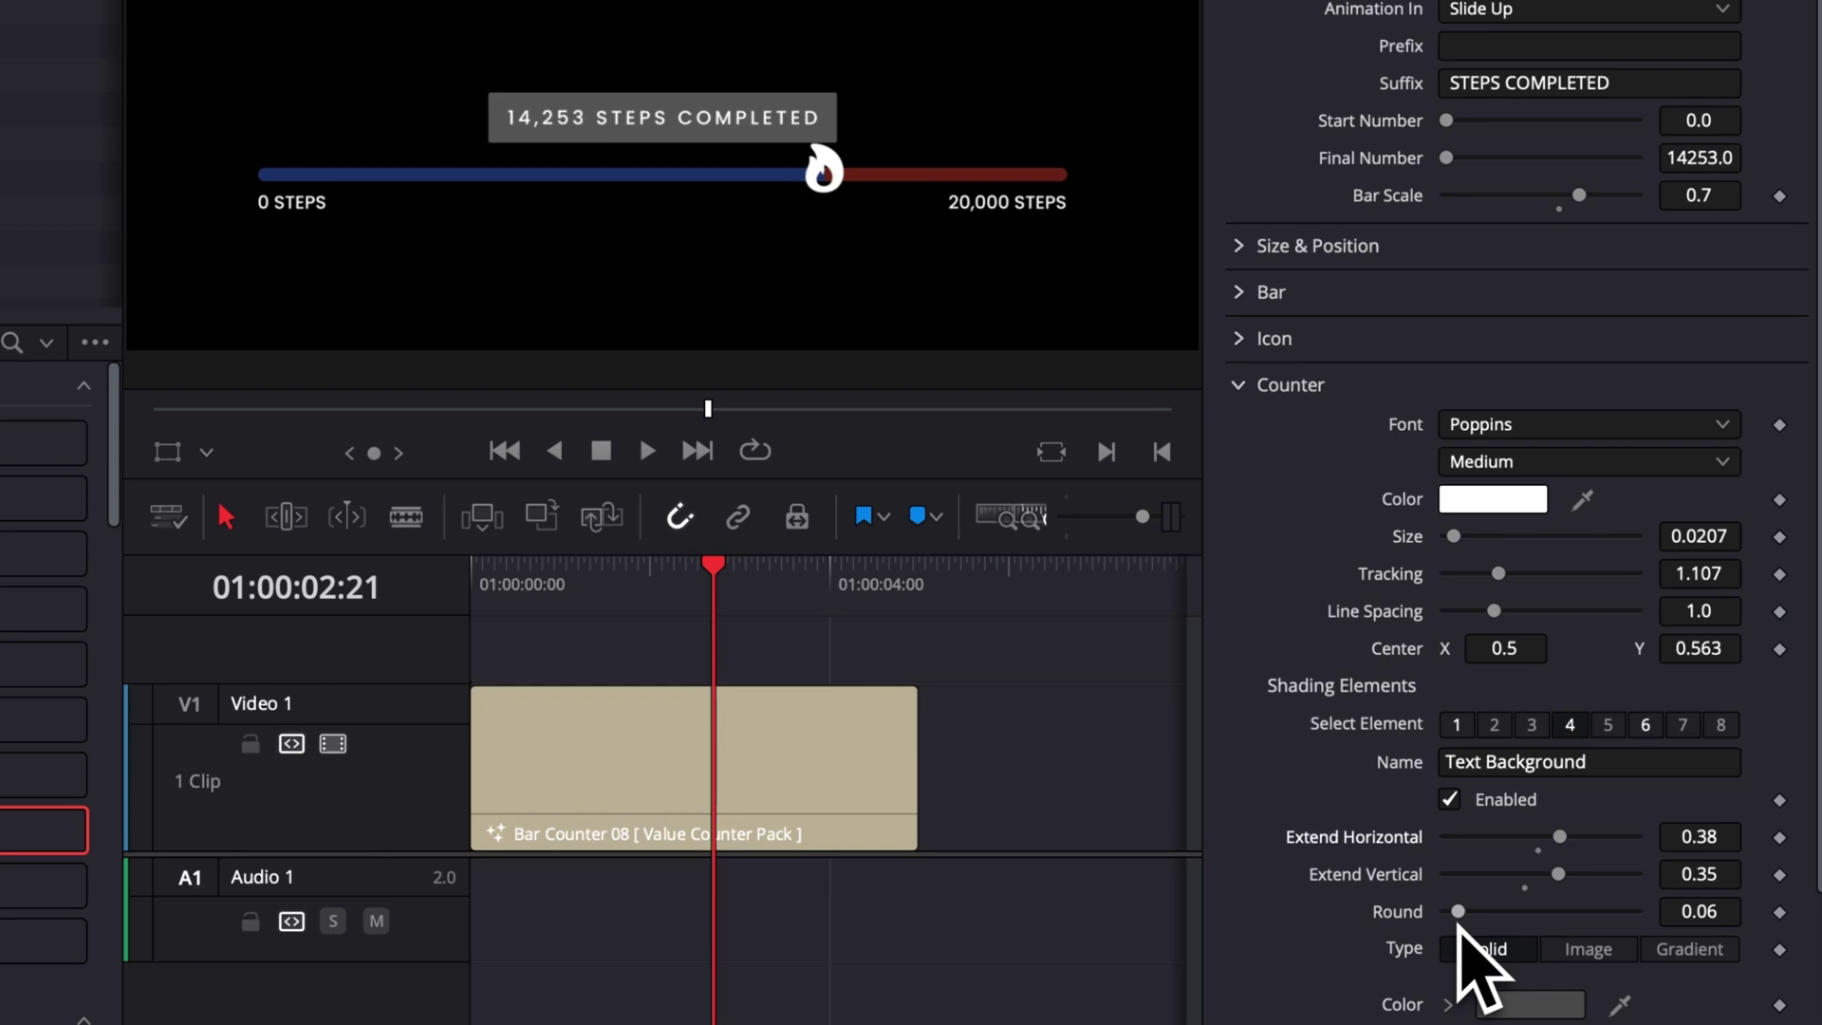
drag(1458, 911, 1542, 928)
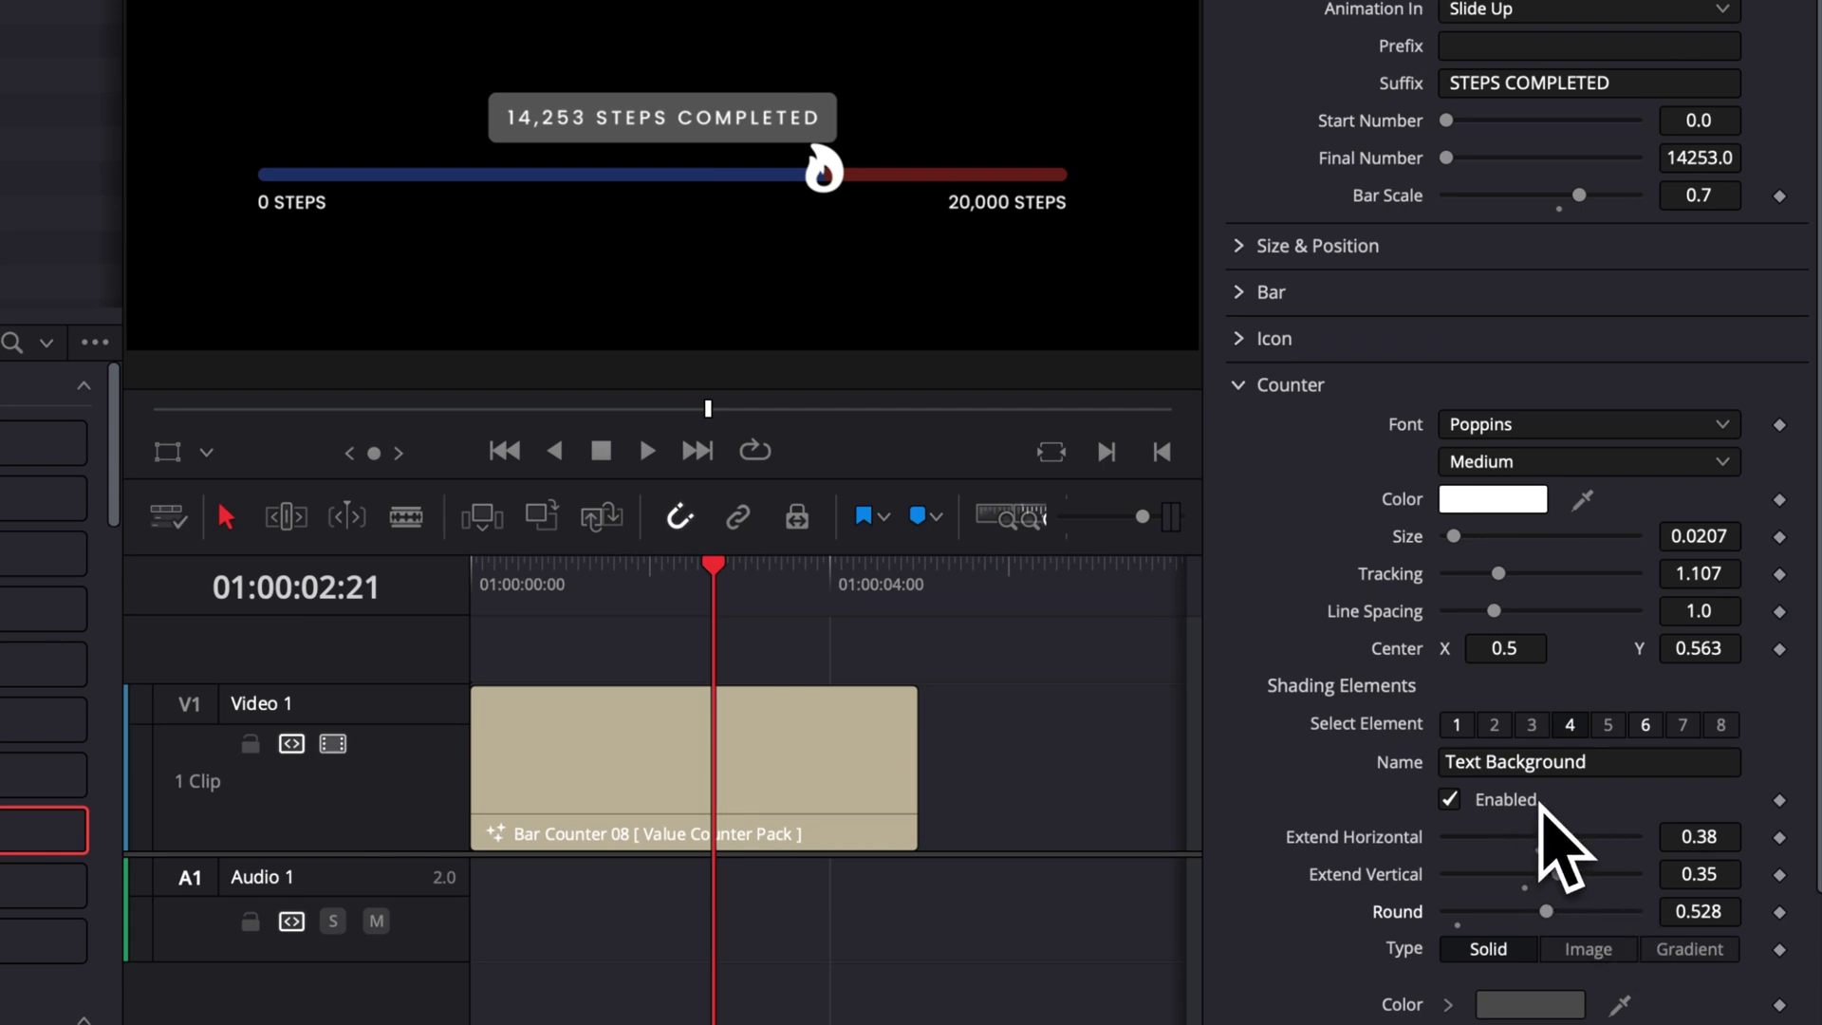
scroll(1539, 805, down, 2)
drag(1700, 531, 1715, 532)
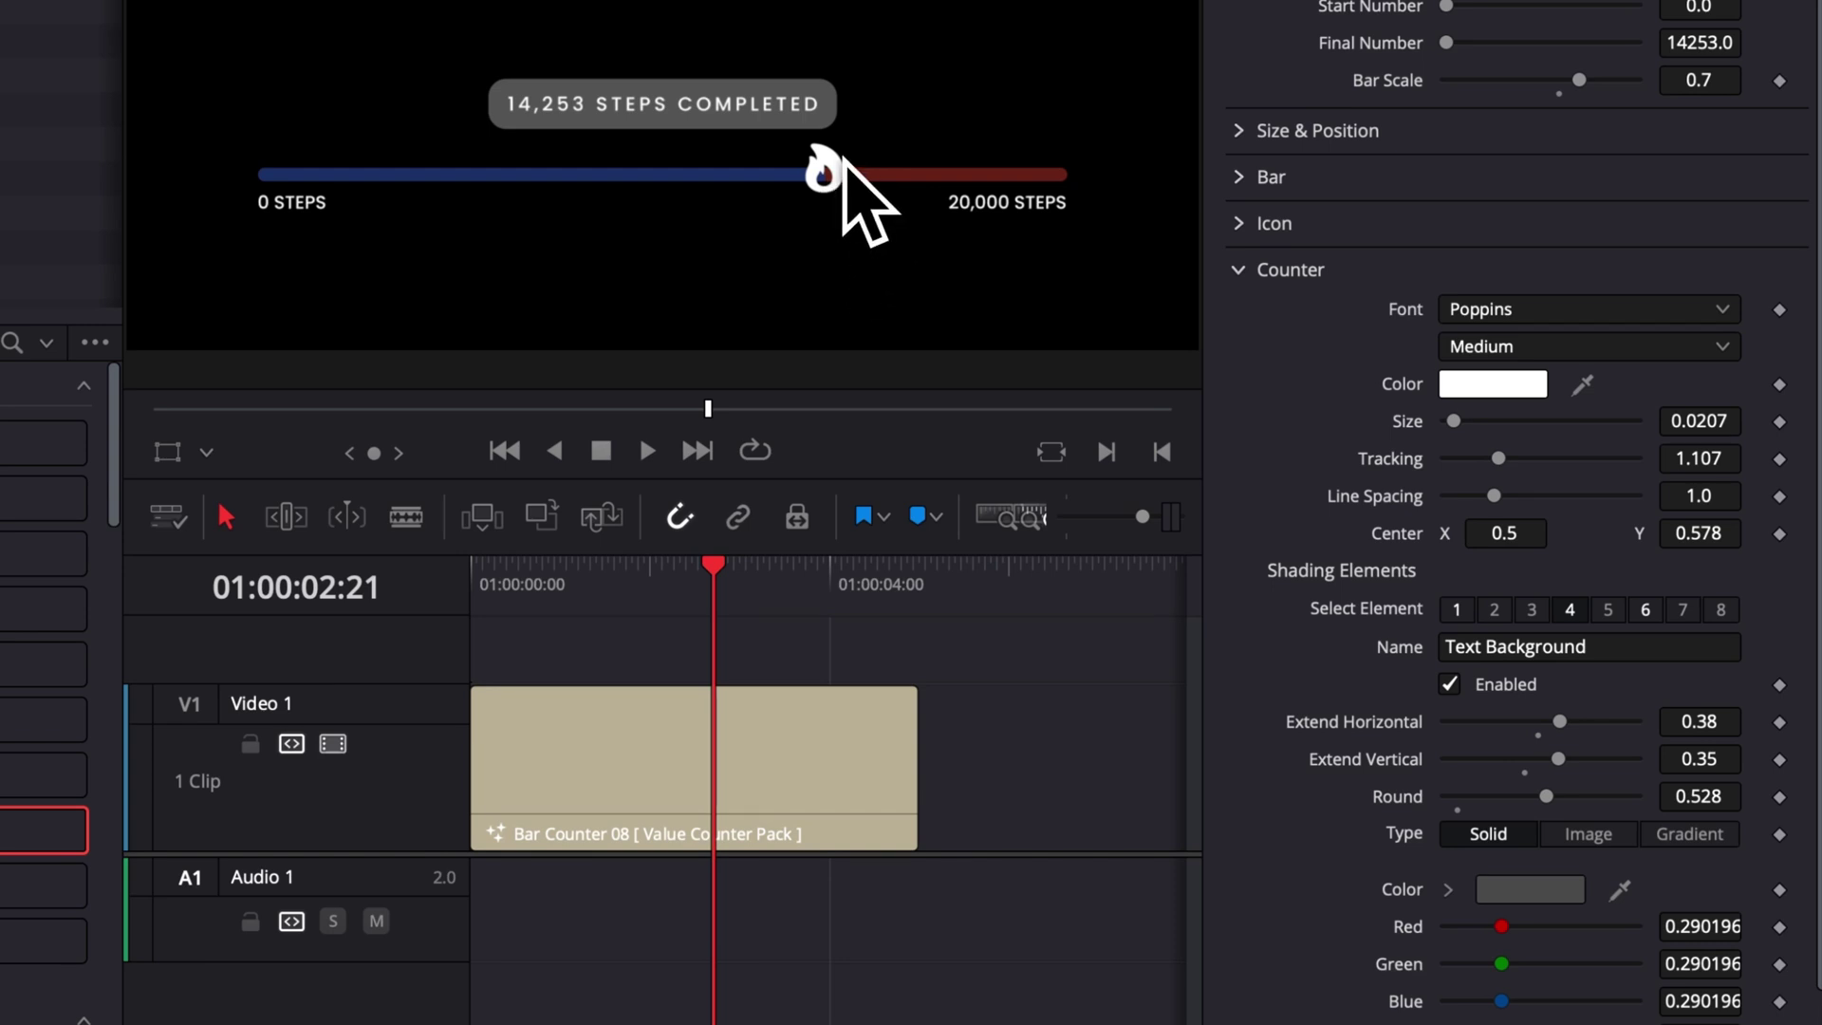
scroll(1239, 389, up, 2)
Collapse the counter settings and select the end-label text '0 STEPS 20,000 STEPS'.
click(1239, 384)
click(1244, 432)
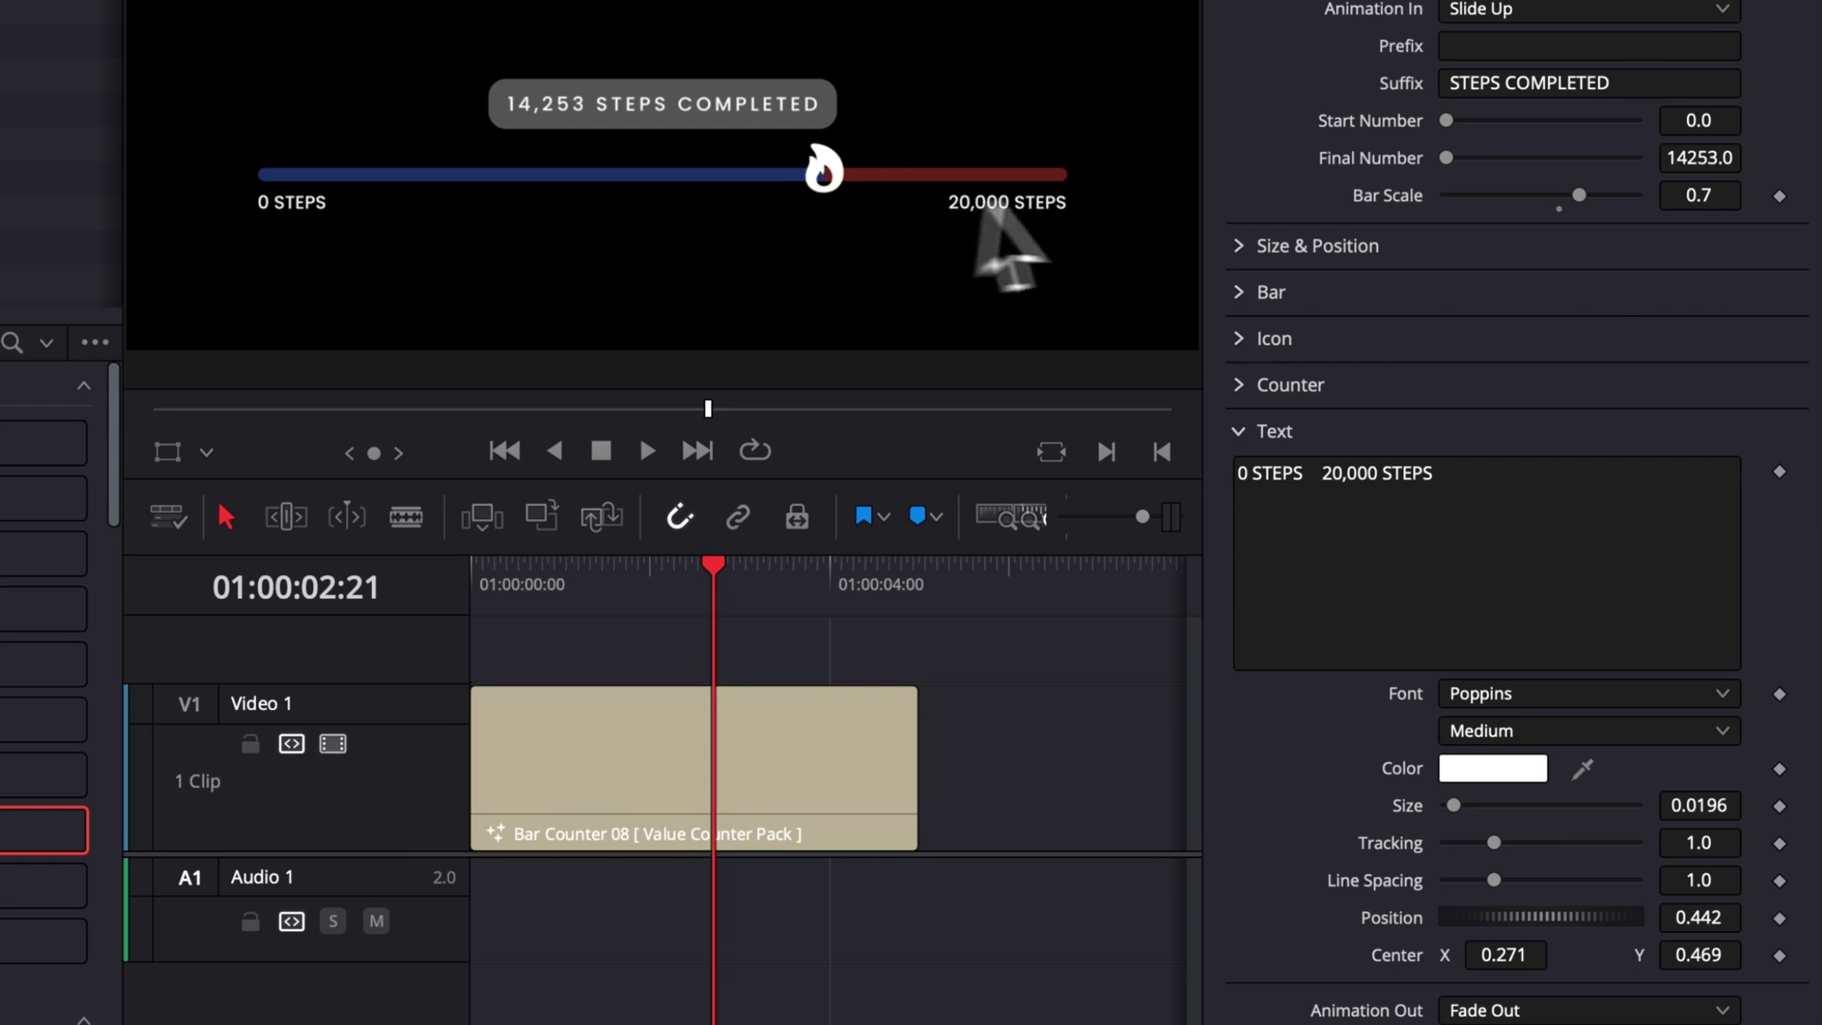
click(1505, 480)
drag(1505, 480, 1071, 474)
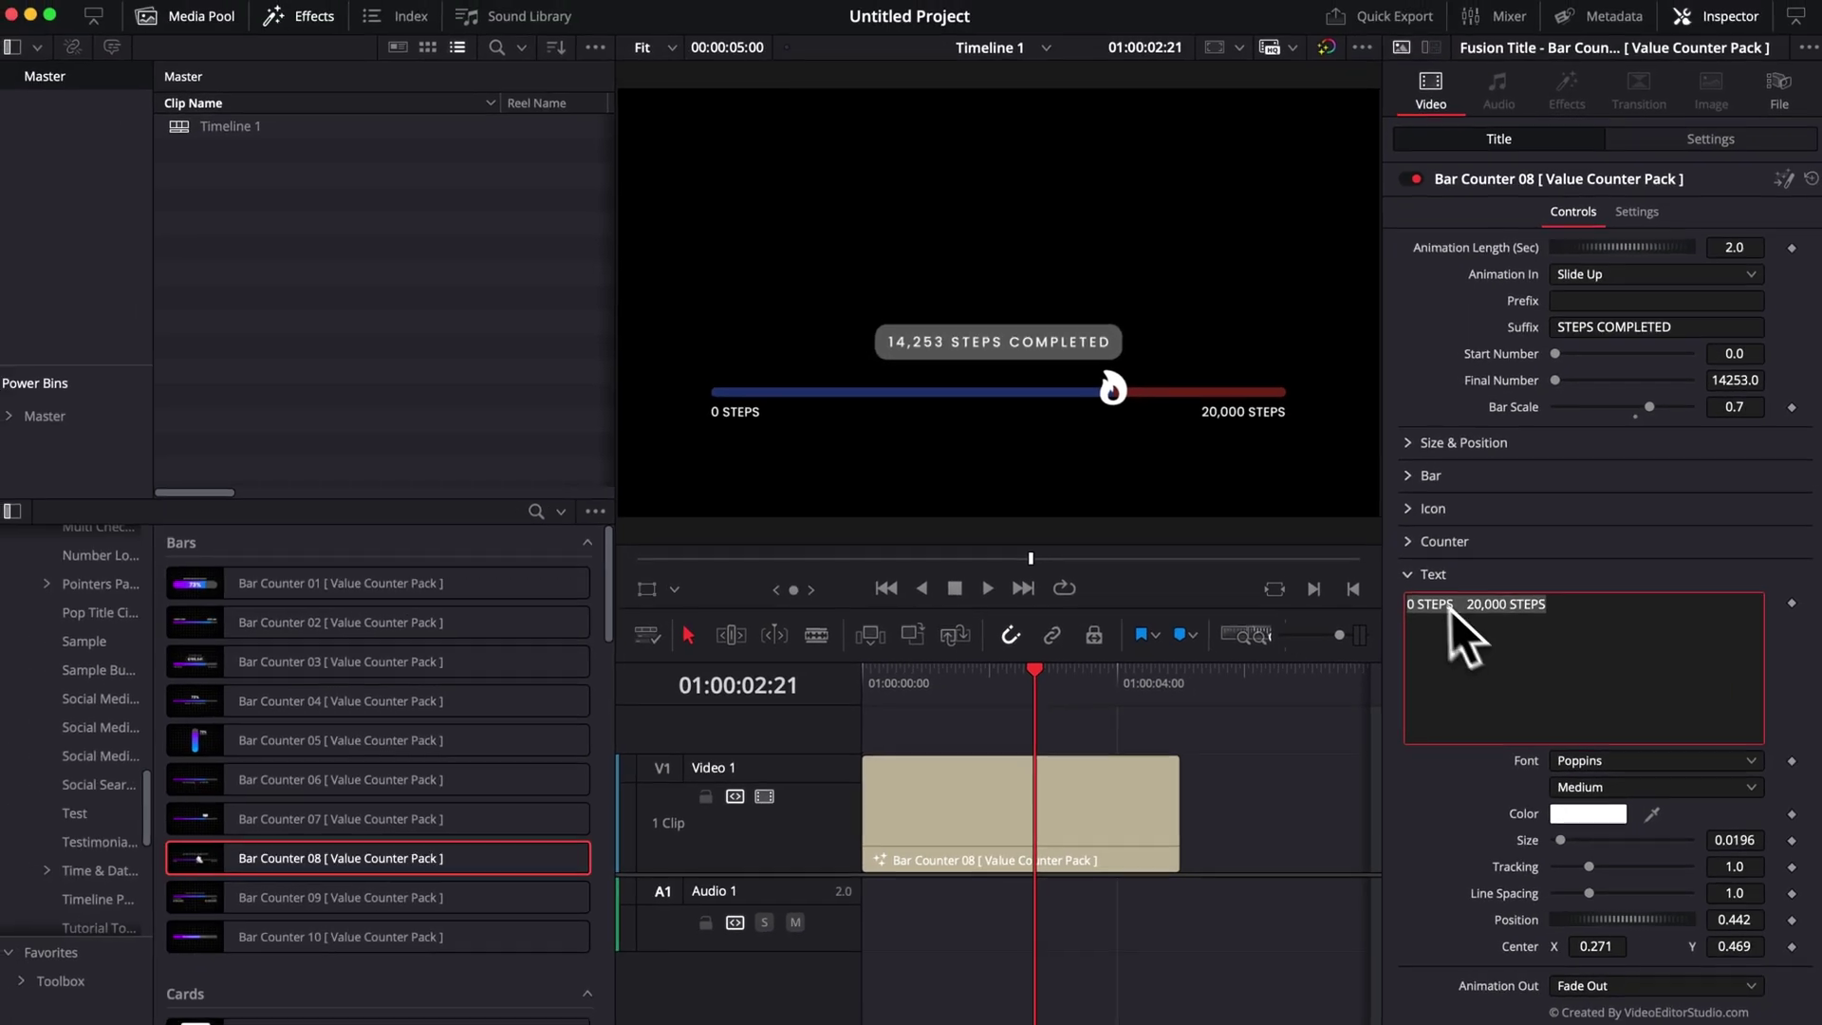
Remove Bar Counter 08, add Card Counter 01 - Growth to V1, and check its Rectangle settings.
key(ctrl+z)
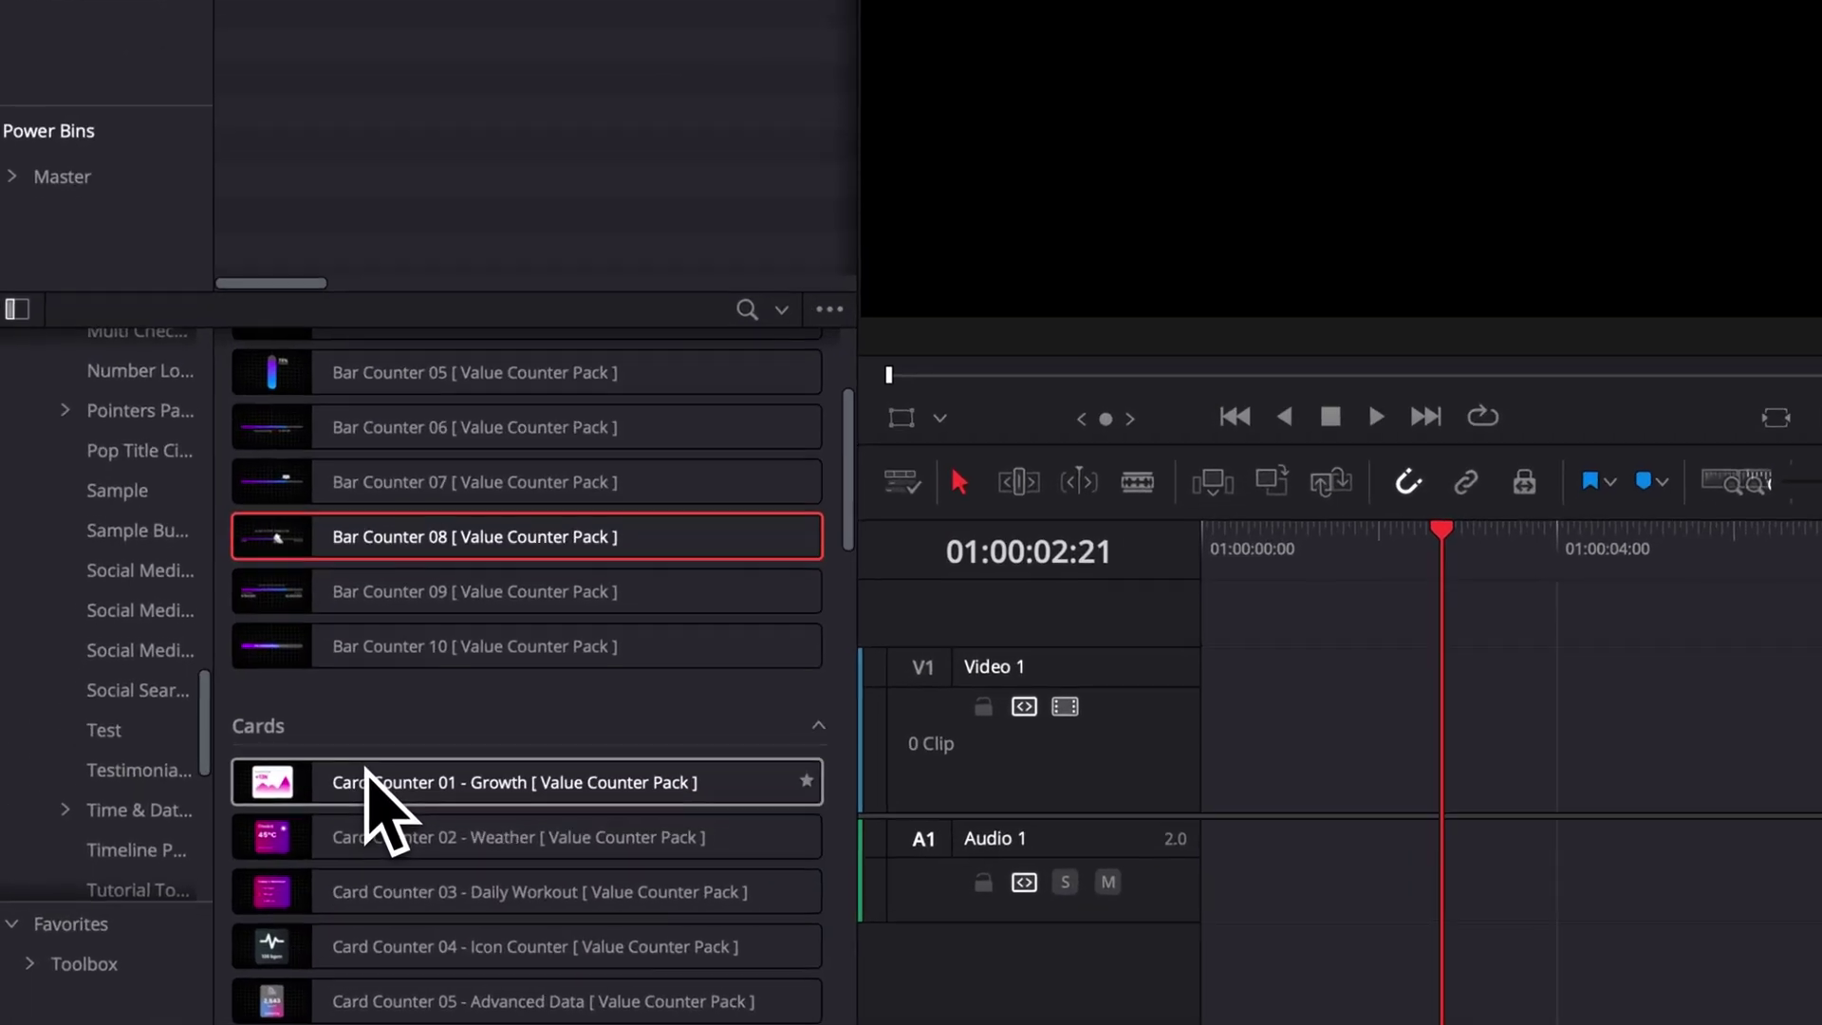
scroll(266, 845, down, 3)
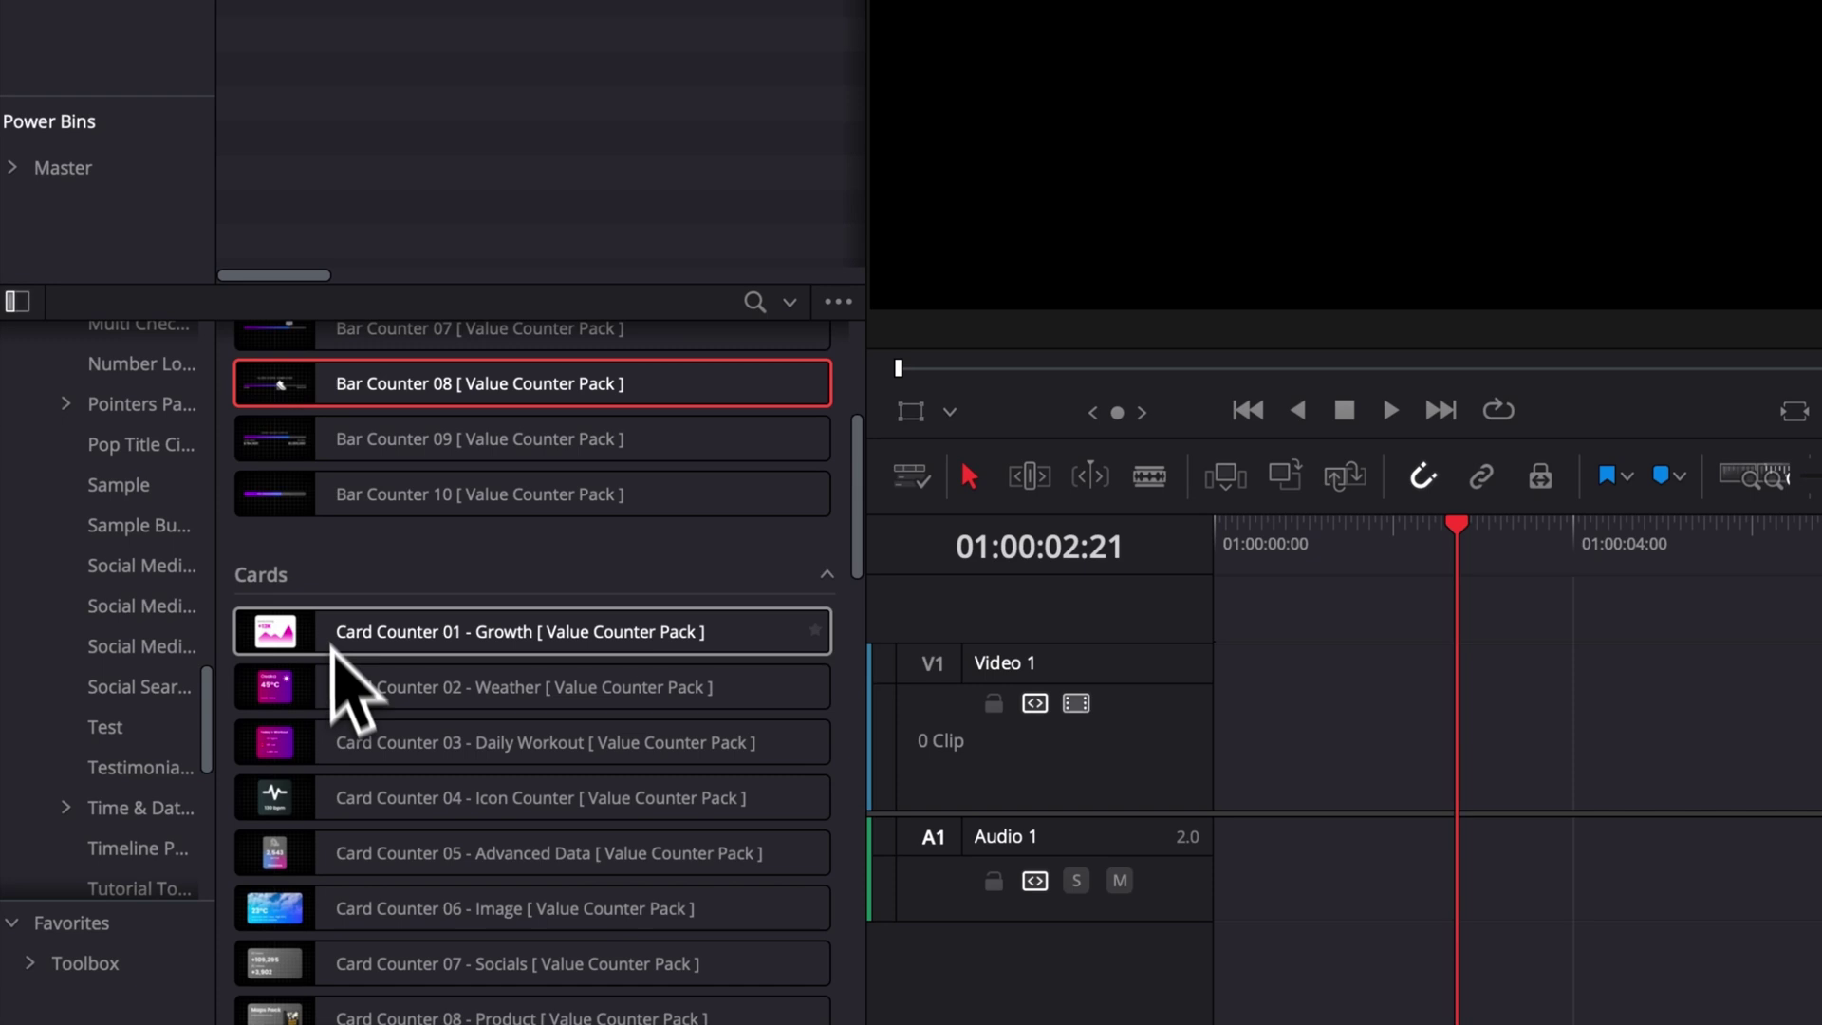
drag(334, 645, 1529, 781)
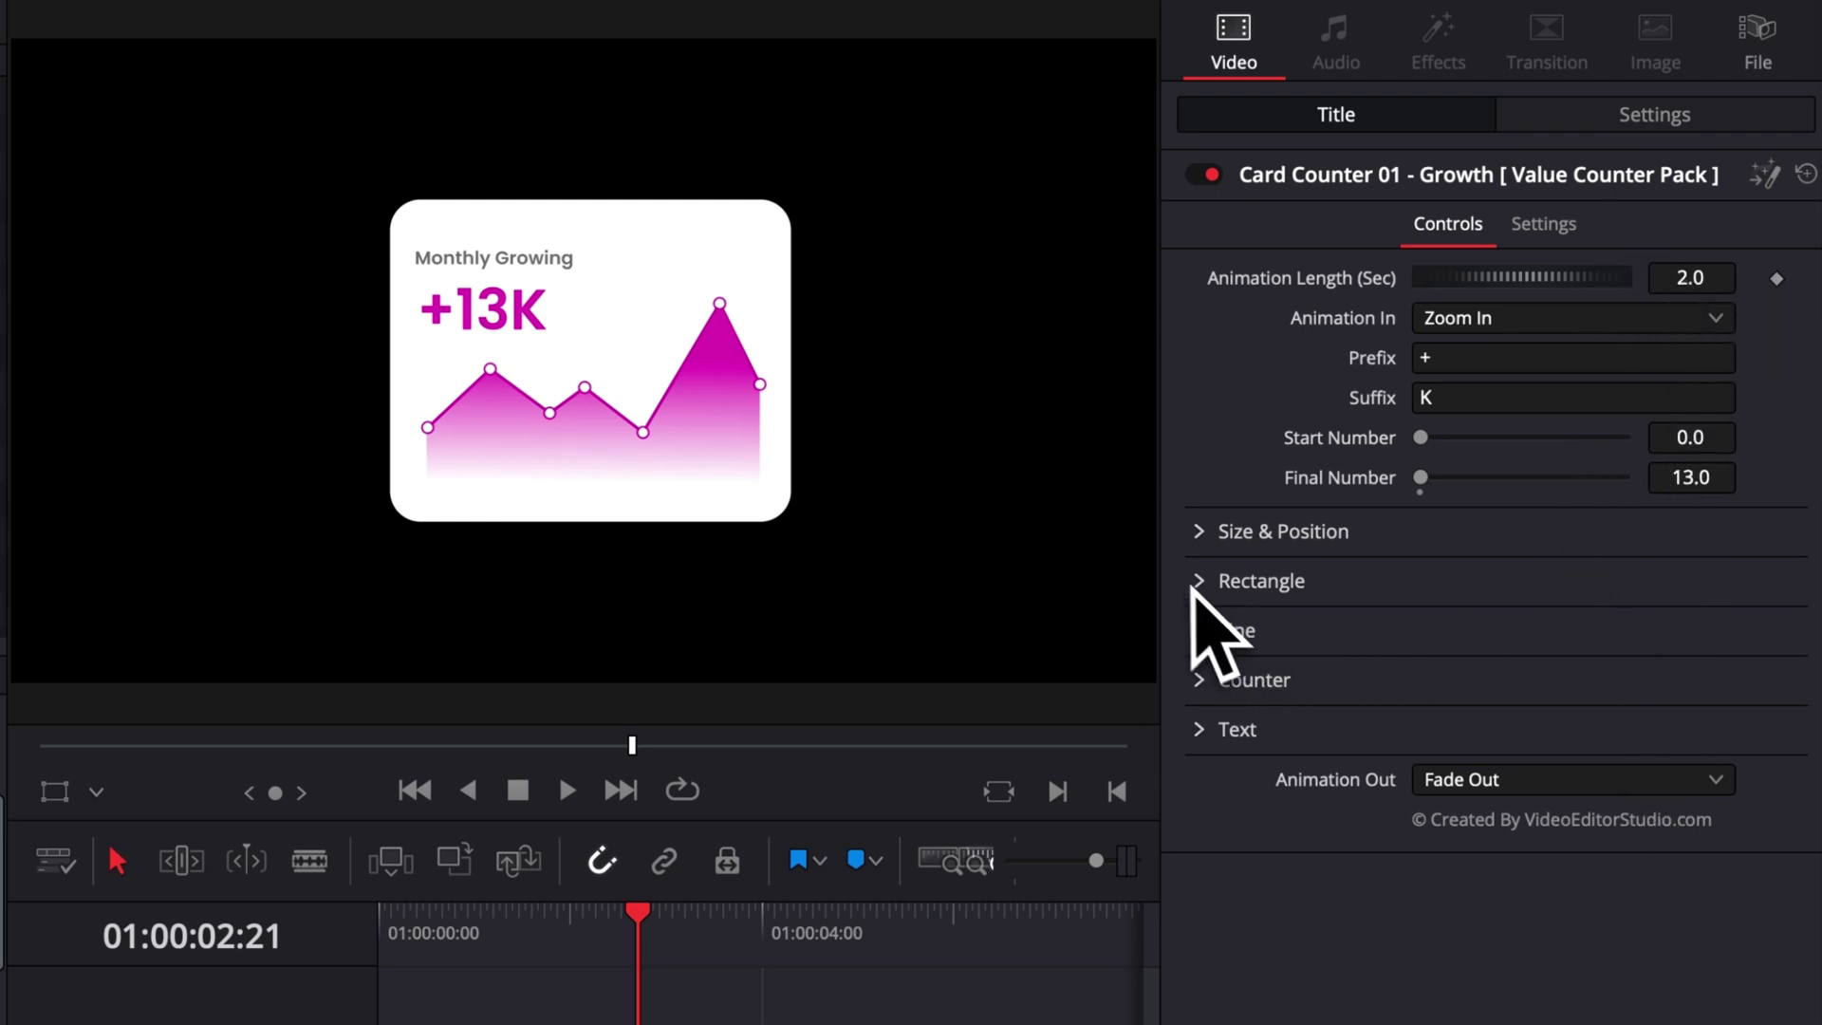
click(1200, 586)
click(1201, 589)
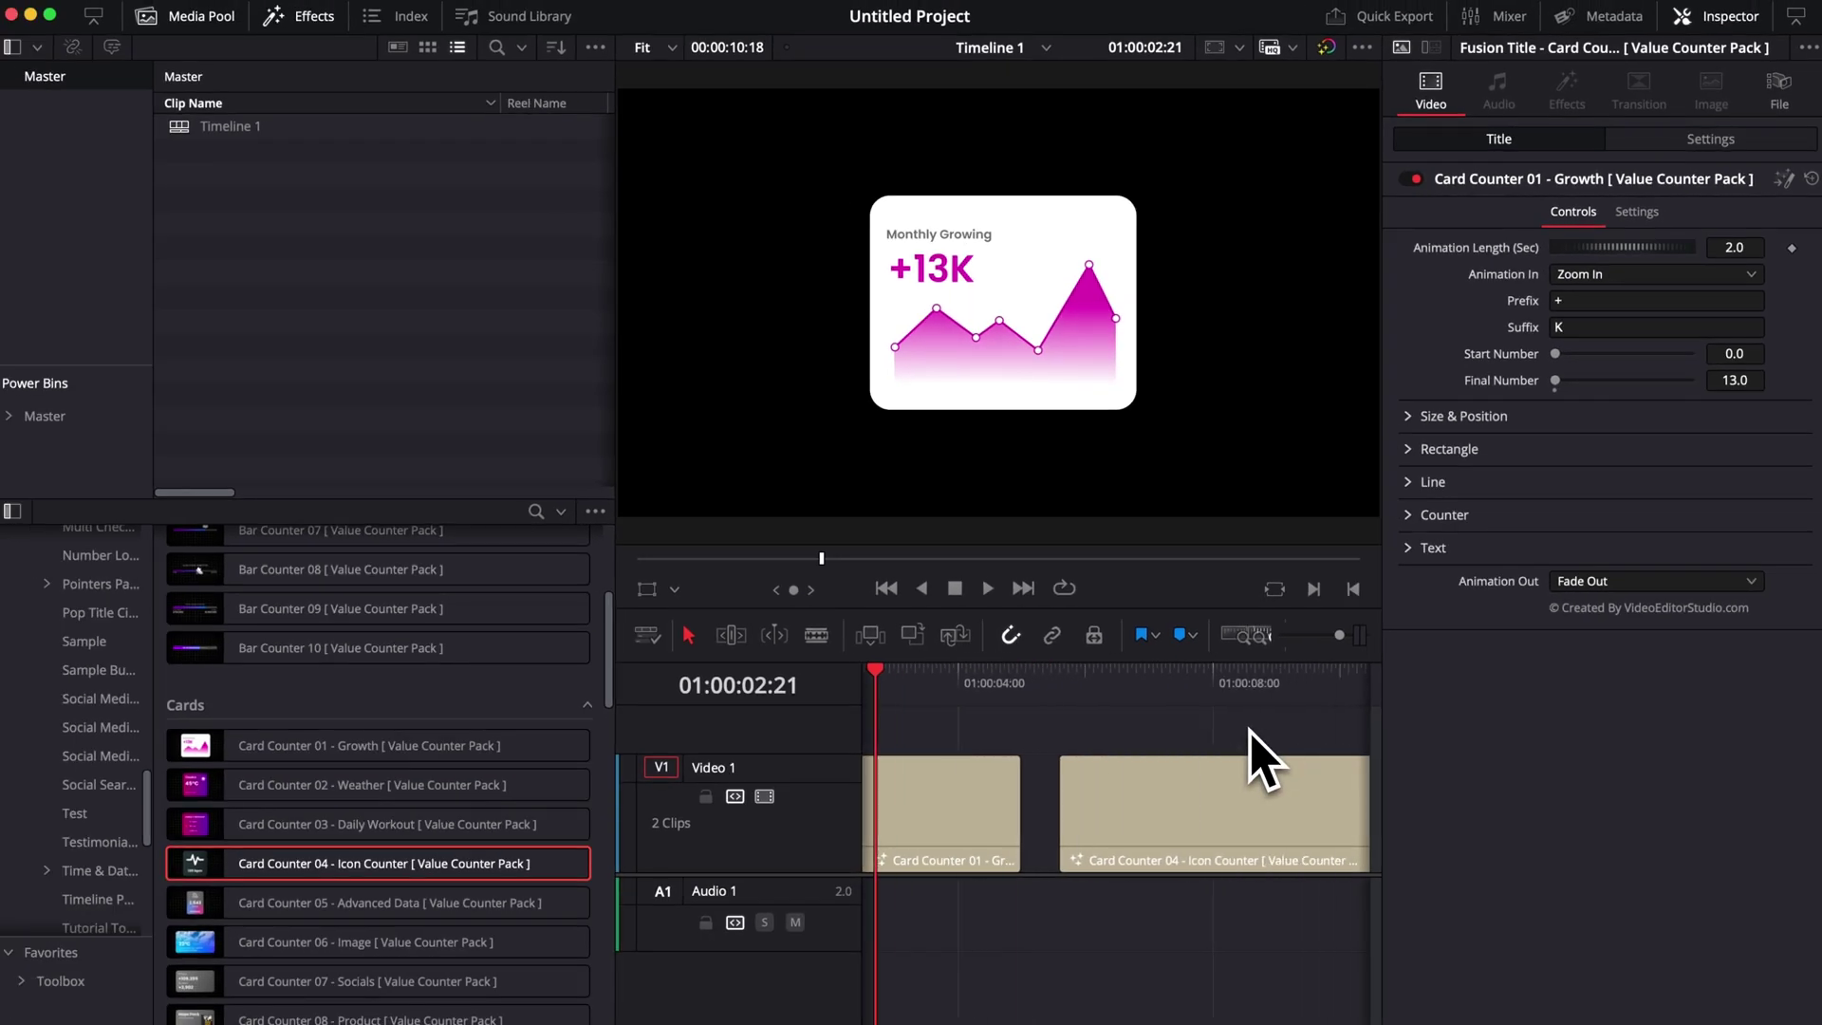
Select Card Counter 04 and load flame-fill-svgrepo-com.png from Downloads as its icon.
click(1202, 672)
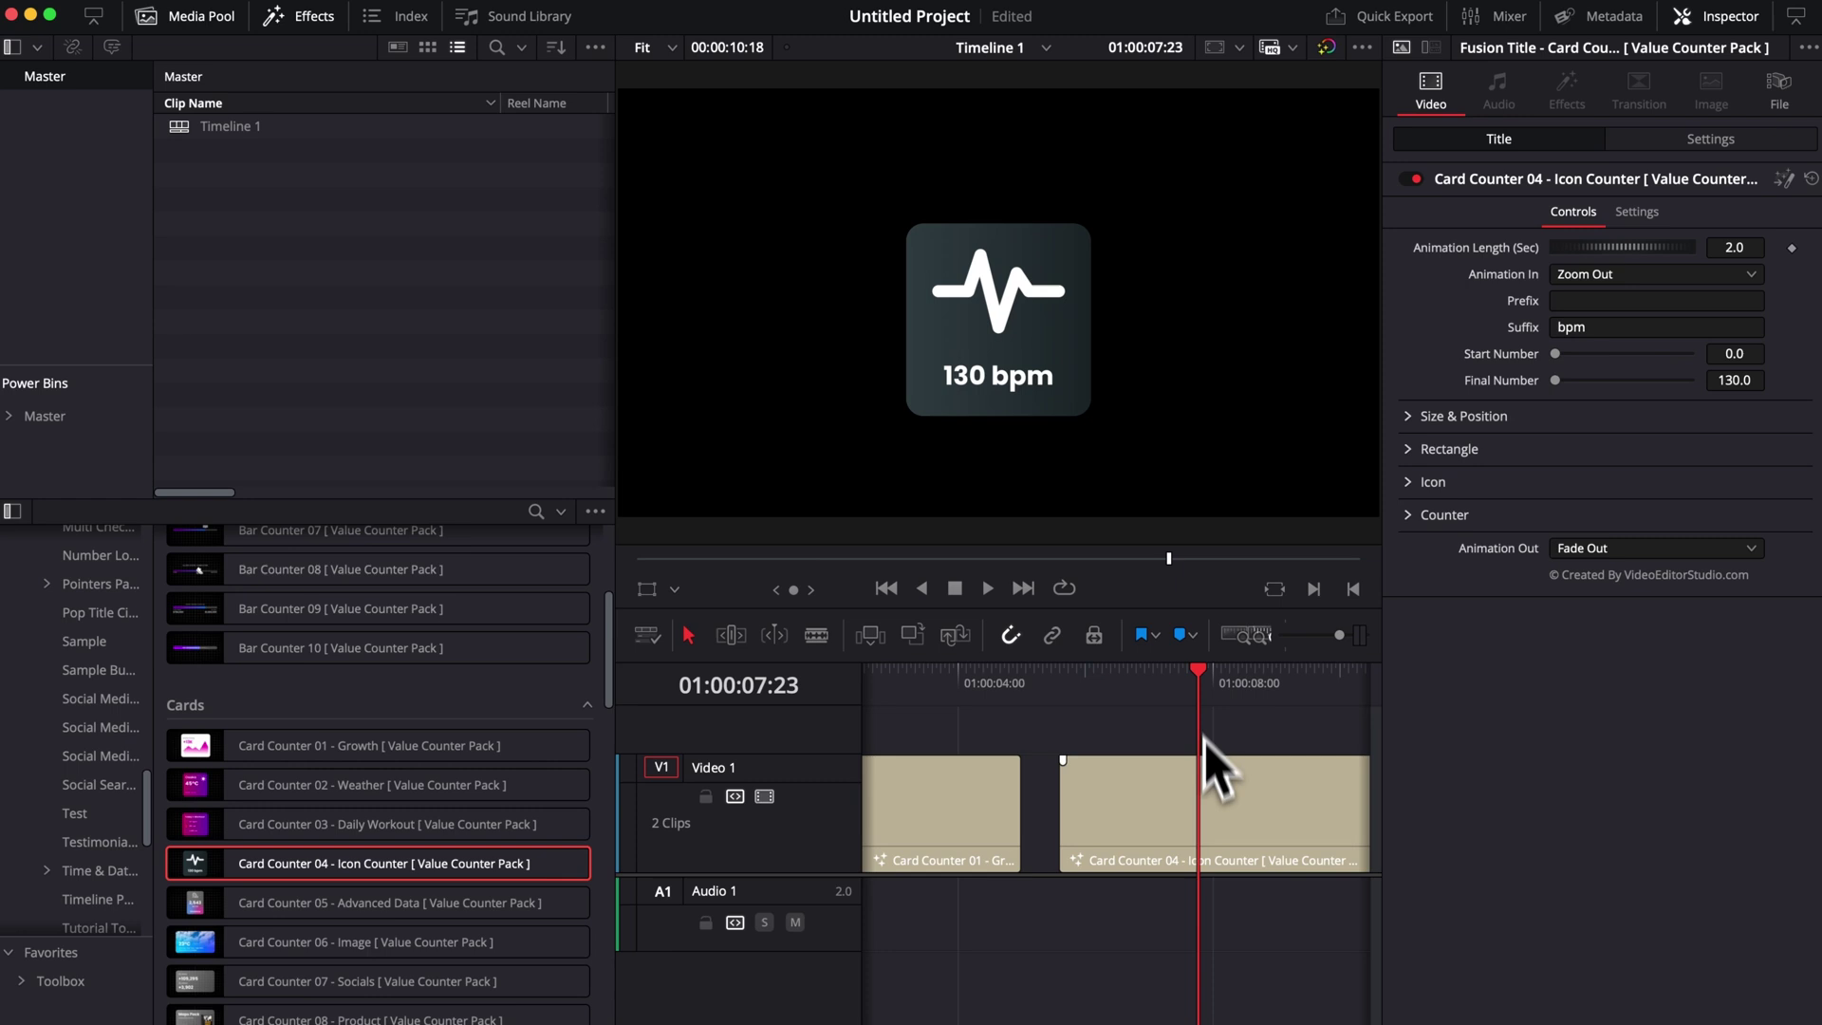
click(1205, 773)
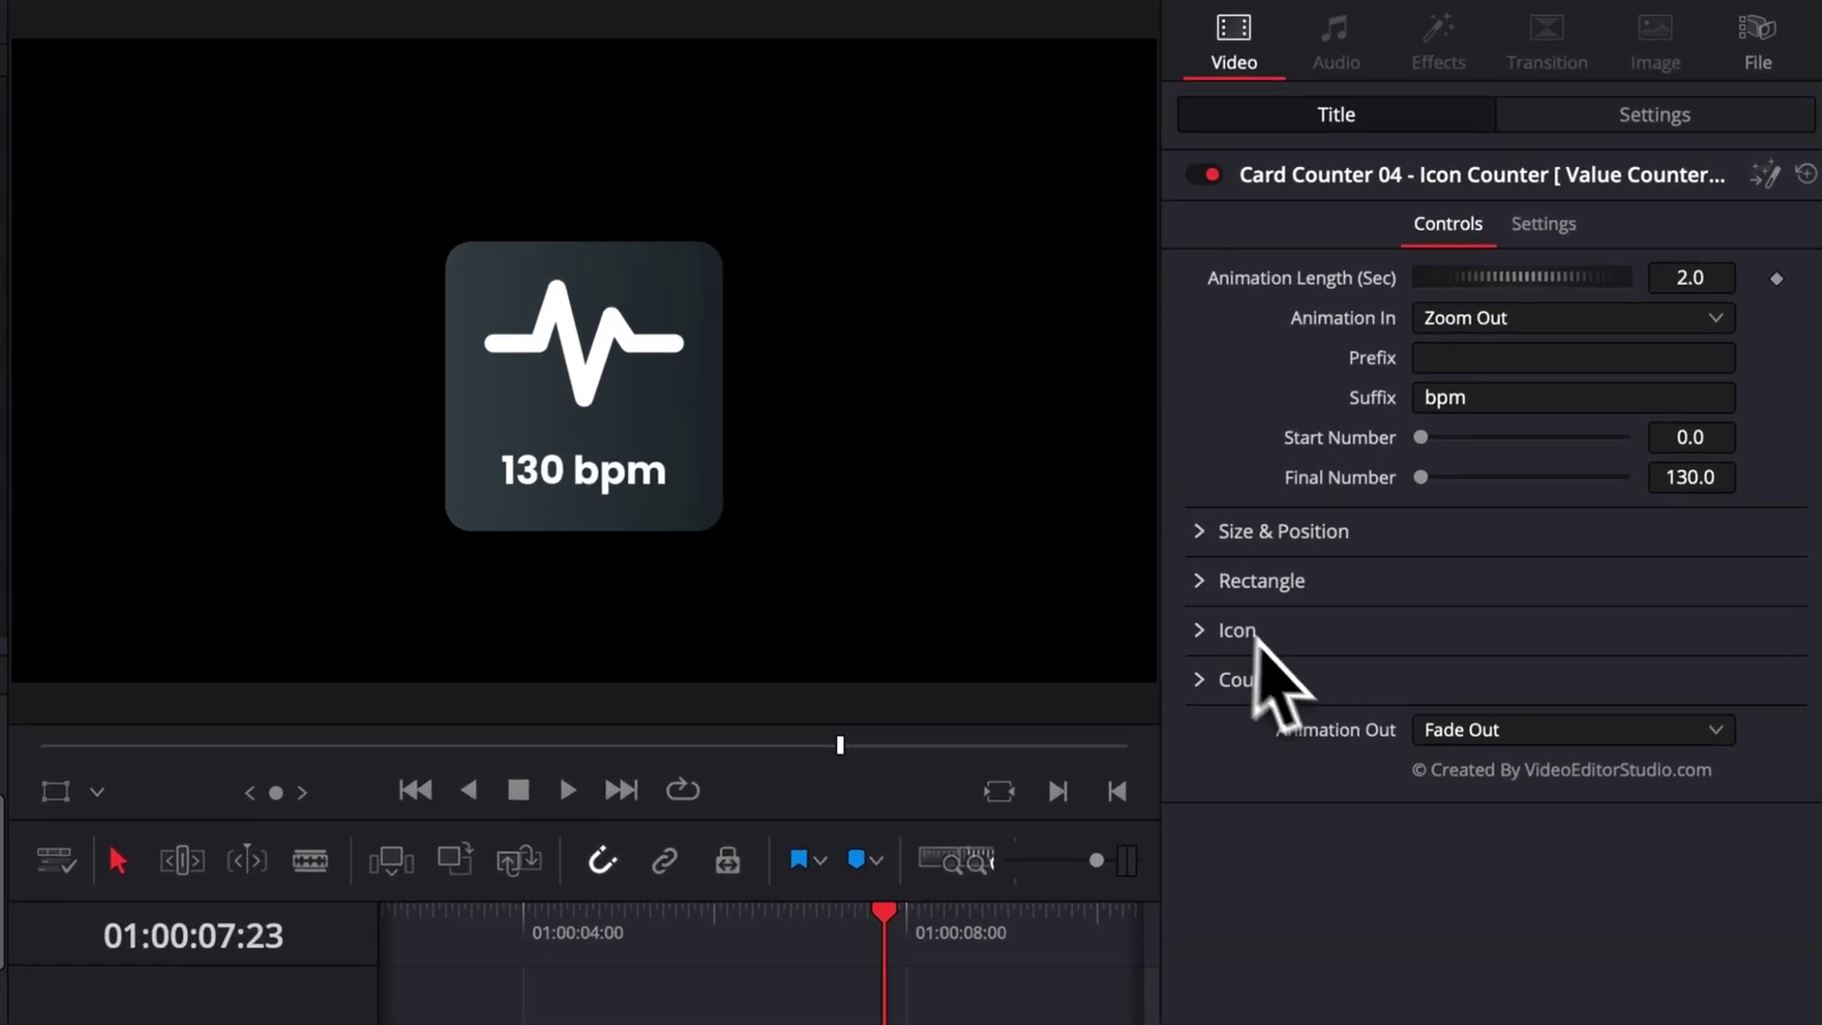
click(1412, 482)
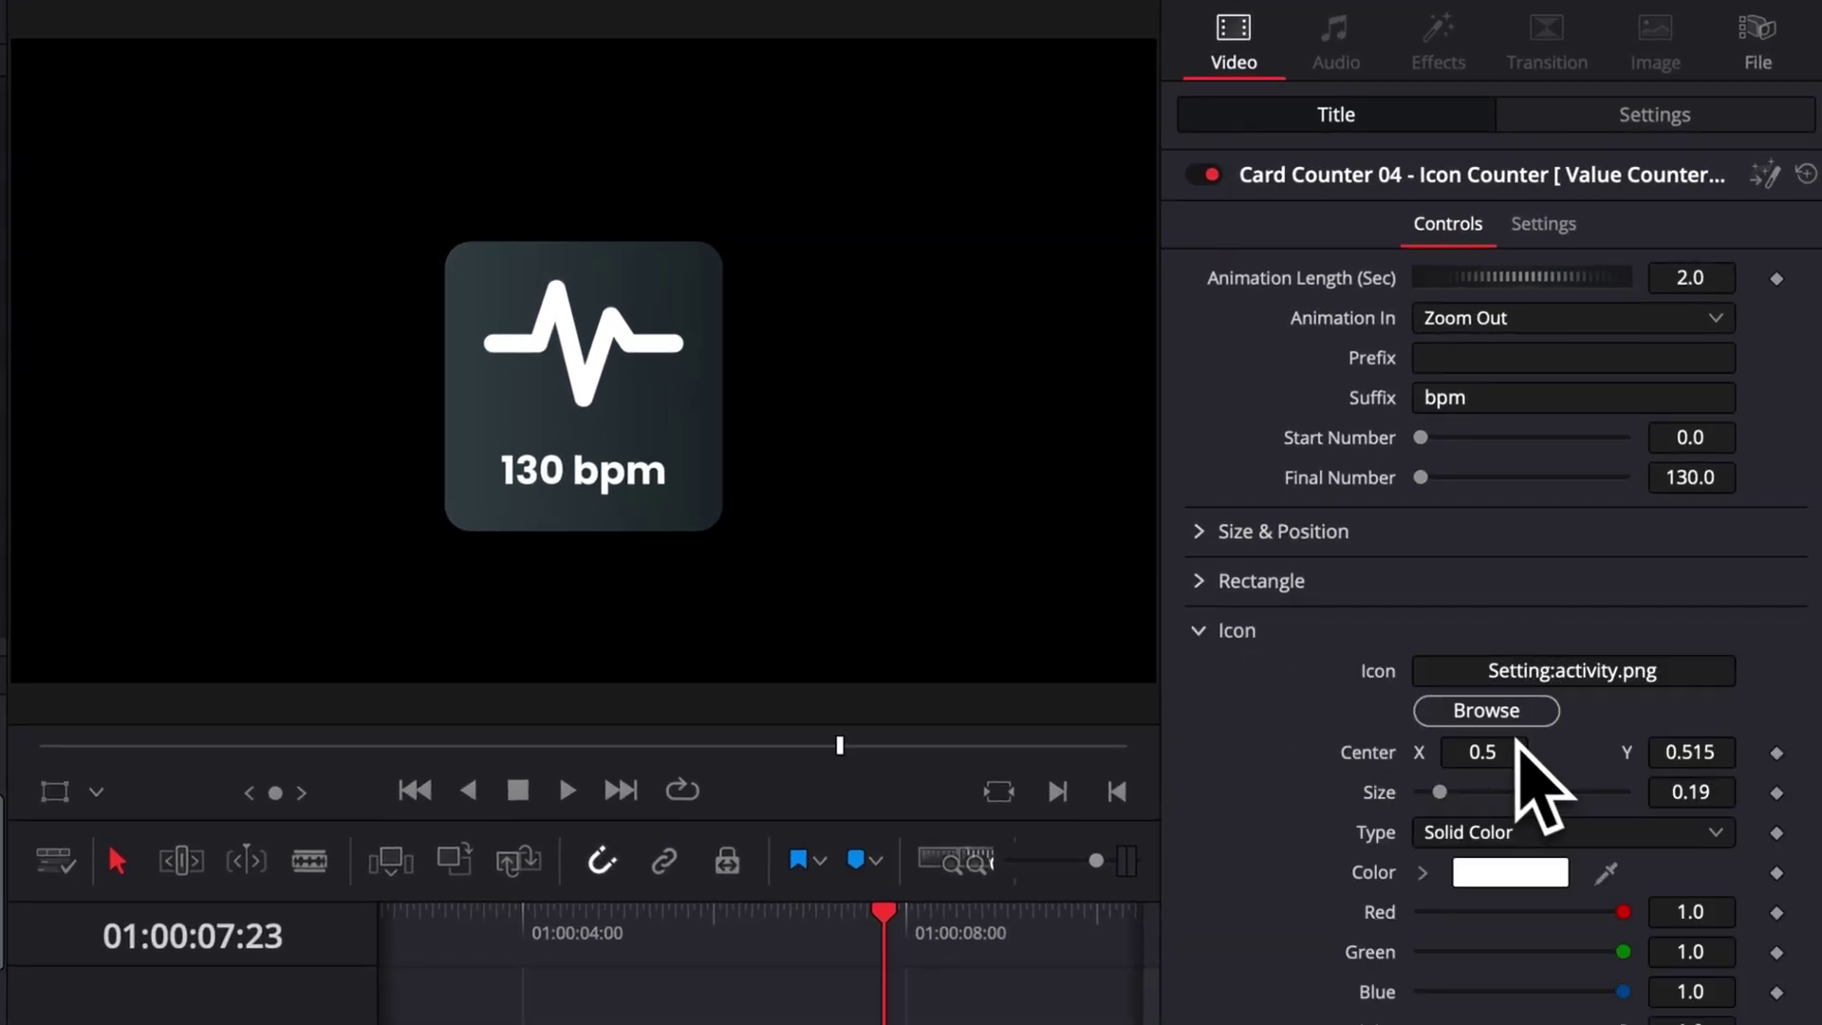
click(1469, 712)
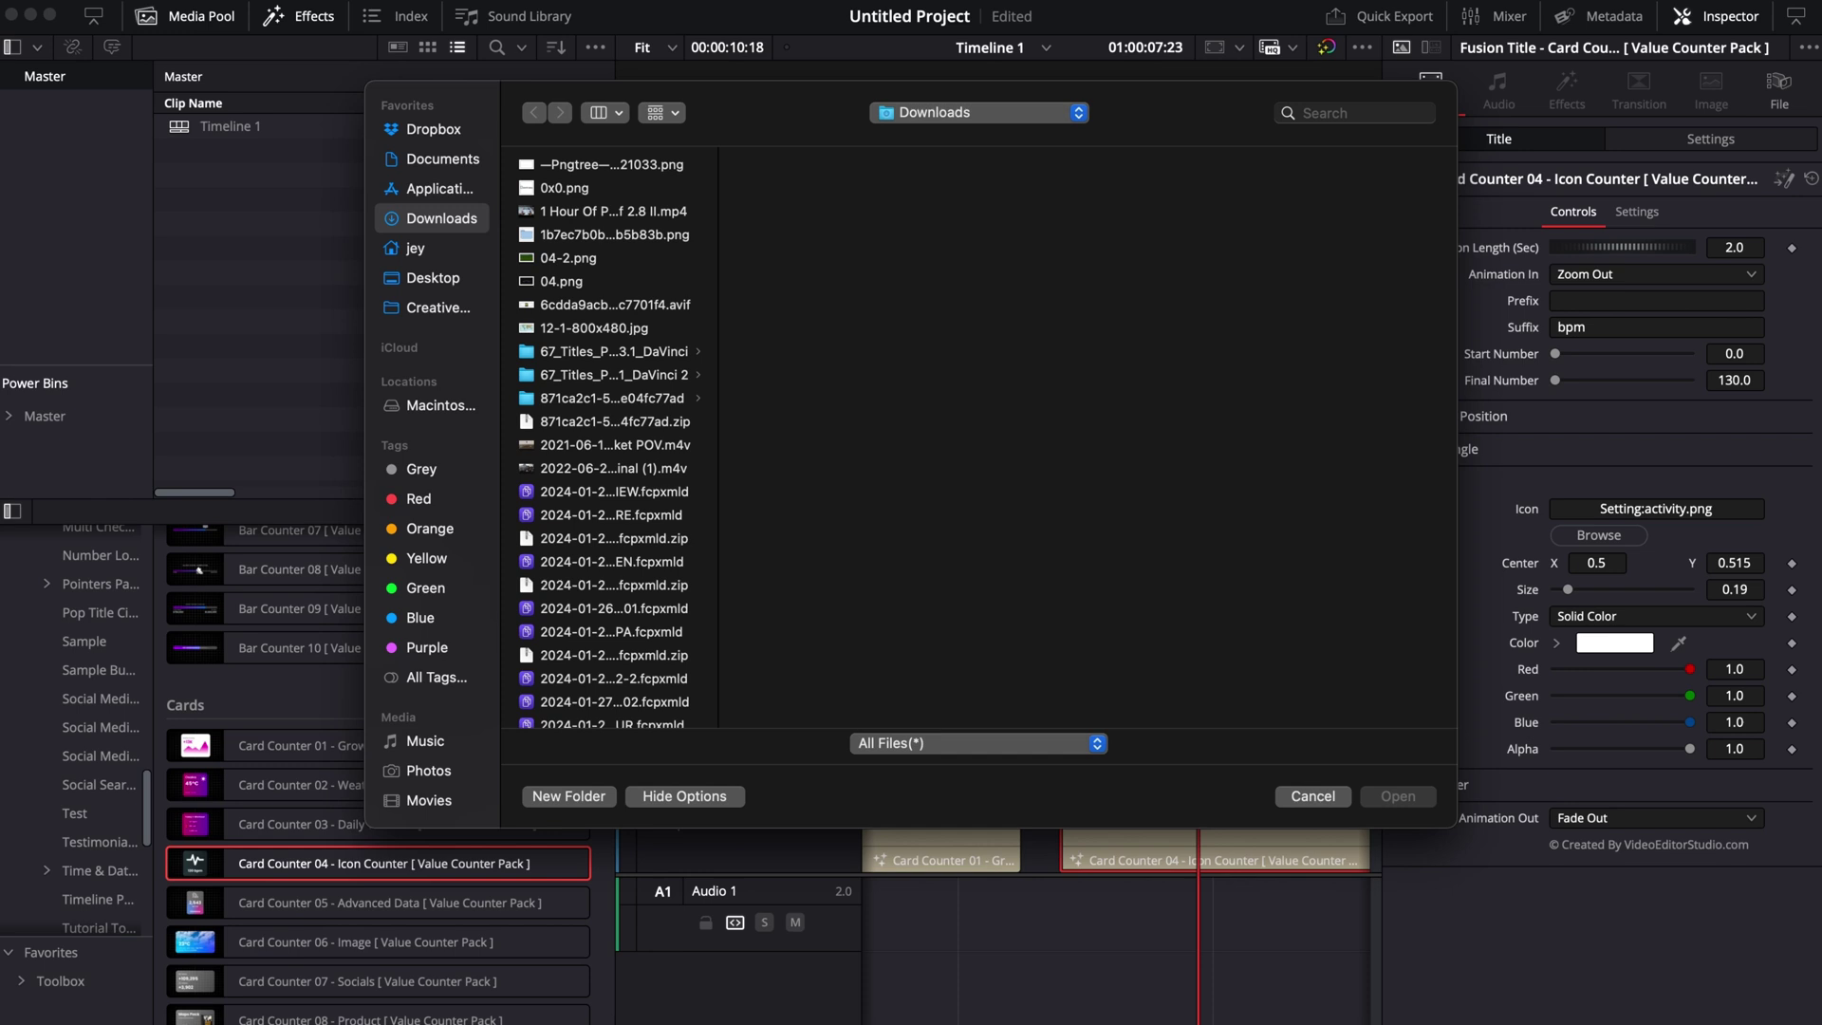
drag(1435, 960, 1281, 578)
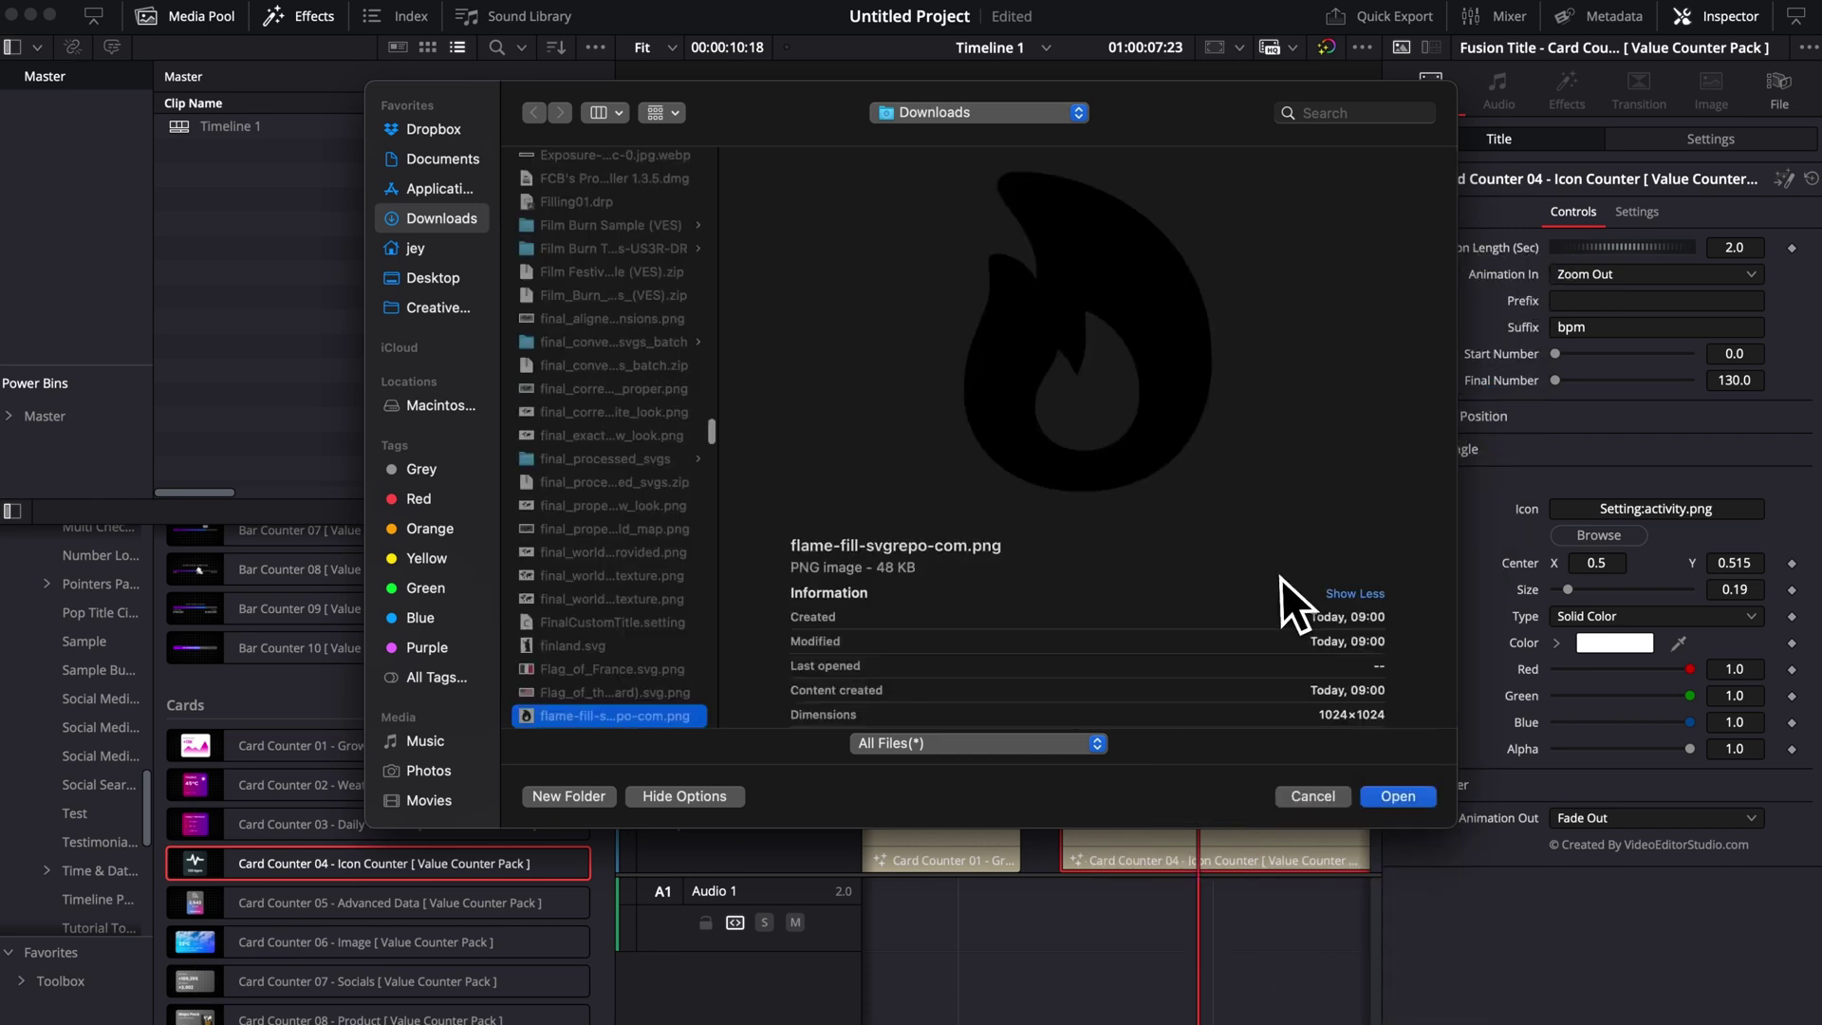
click(1421, 800)
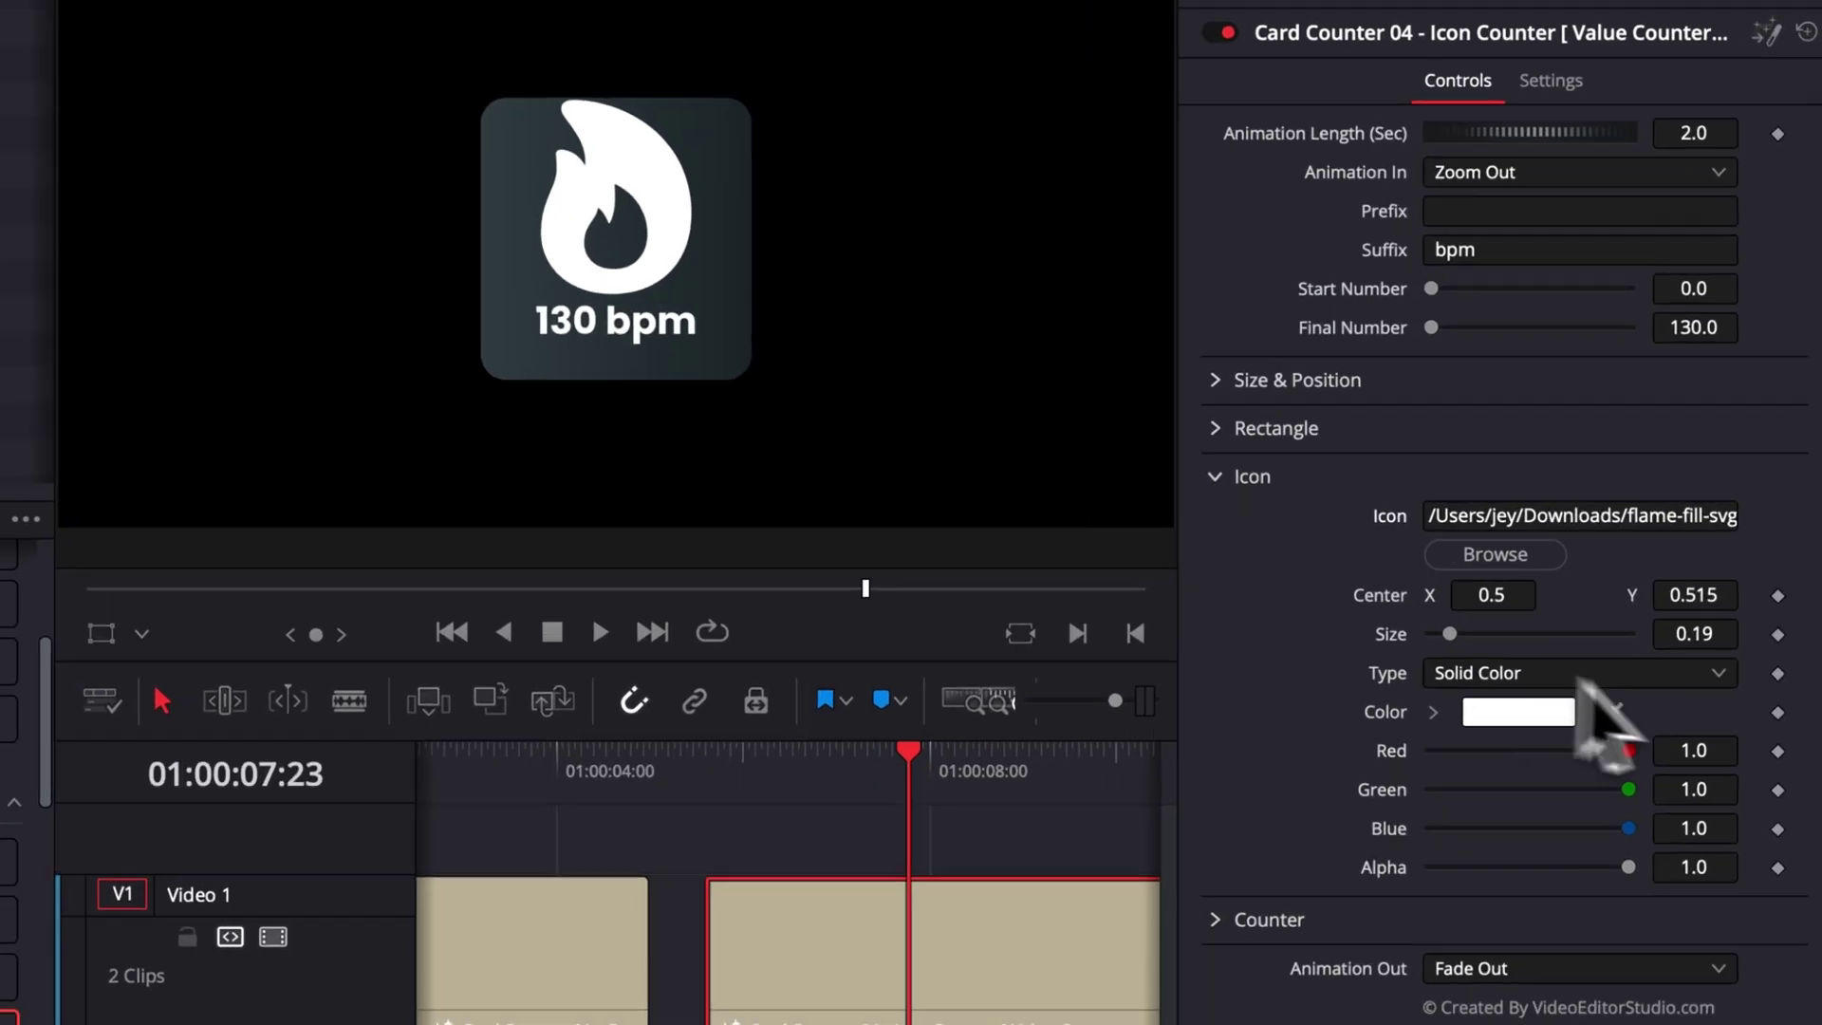
Set the flame icon size to 0.102.
drag(1751, 588, 1729, 588)
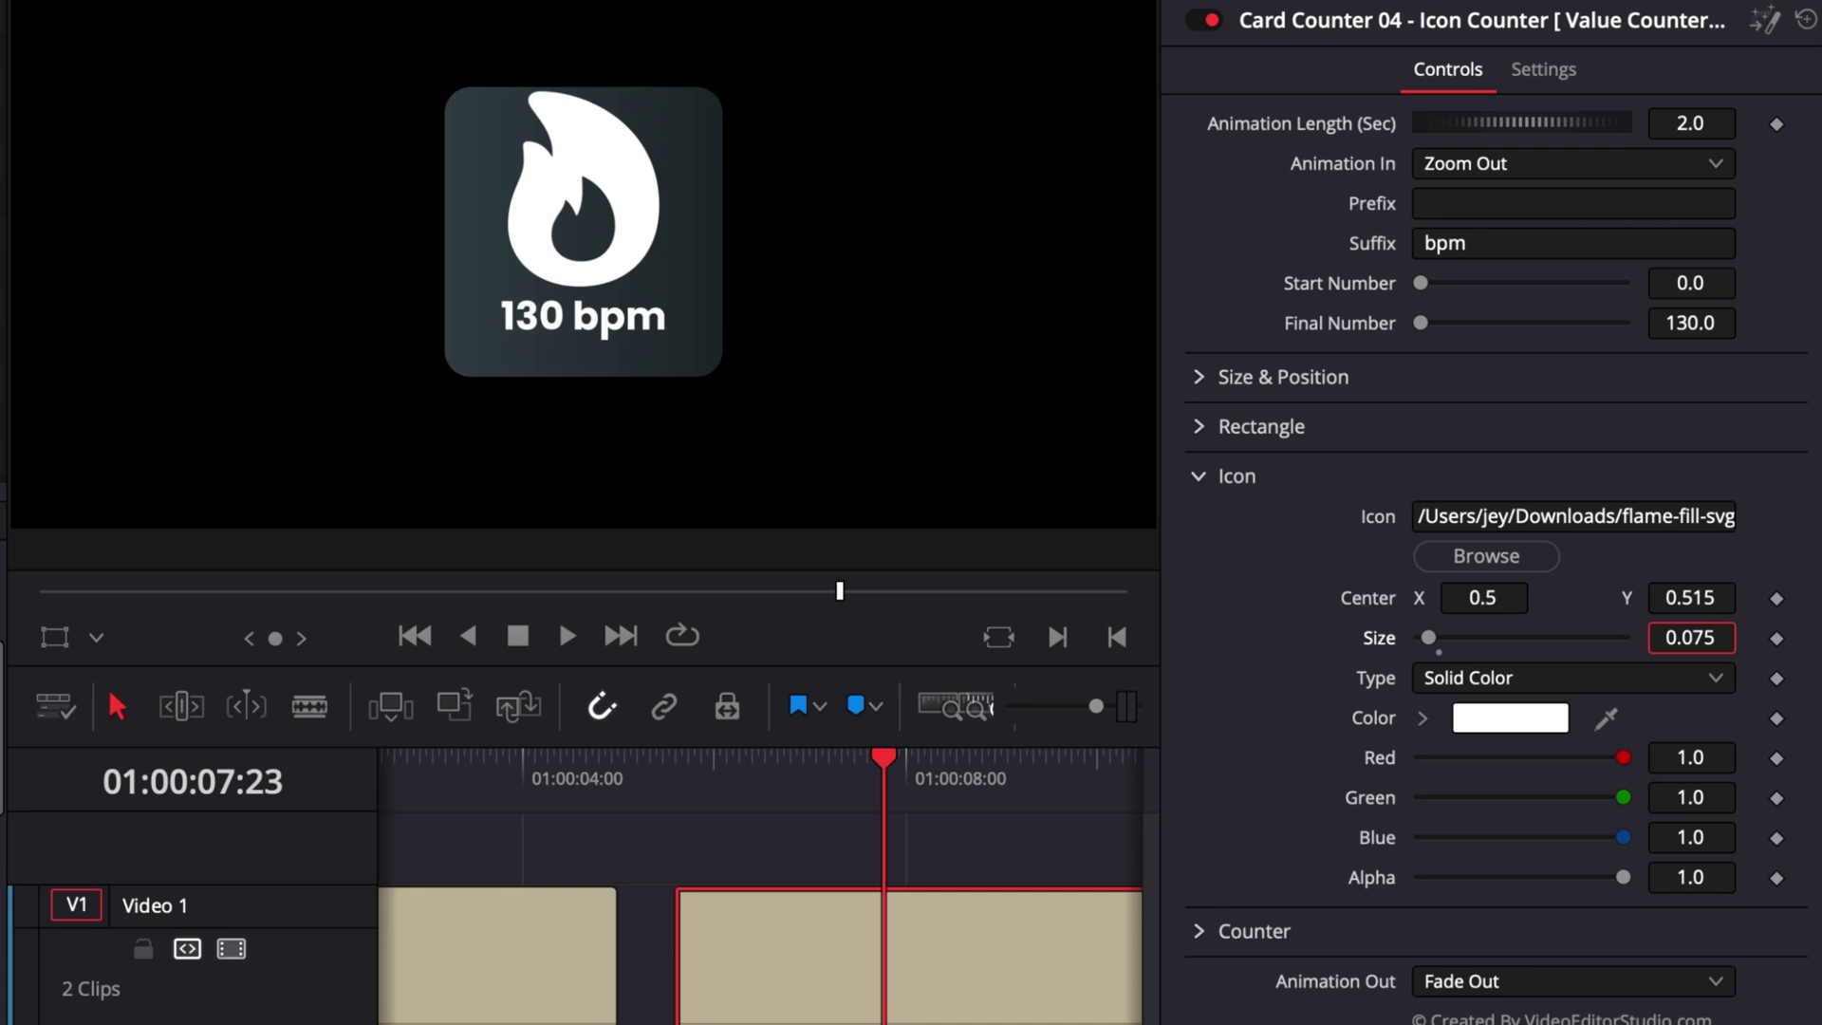
key(Return)
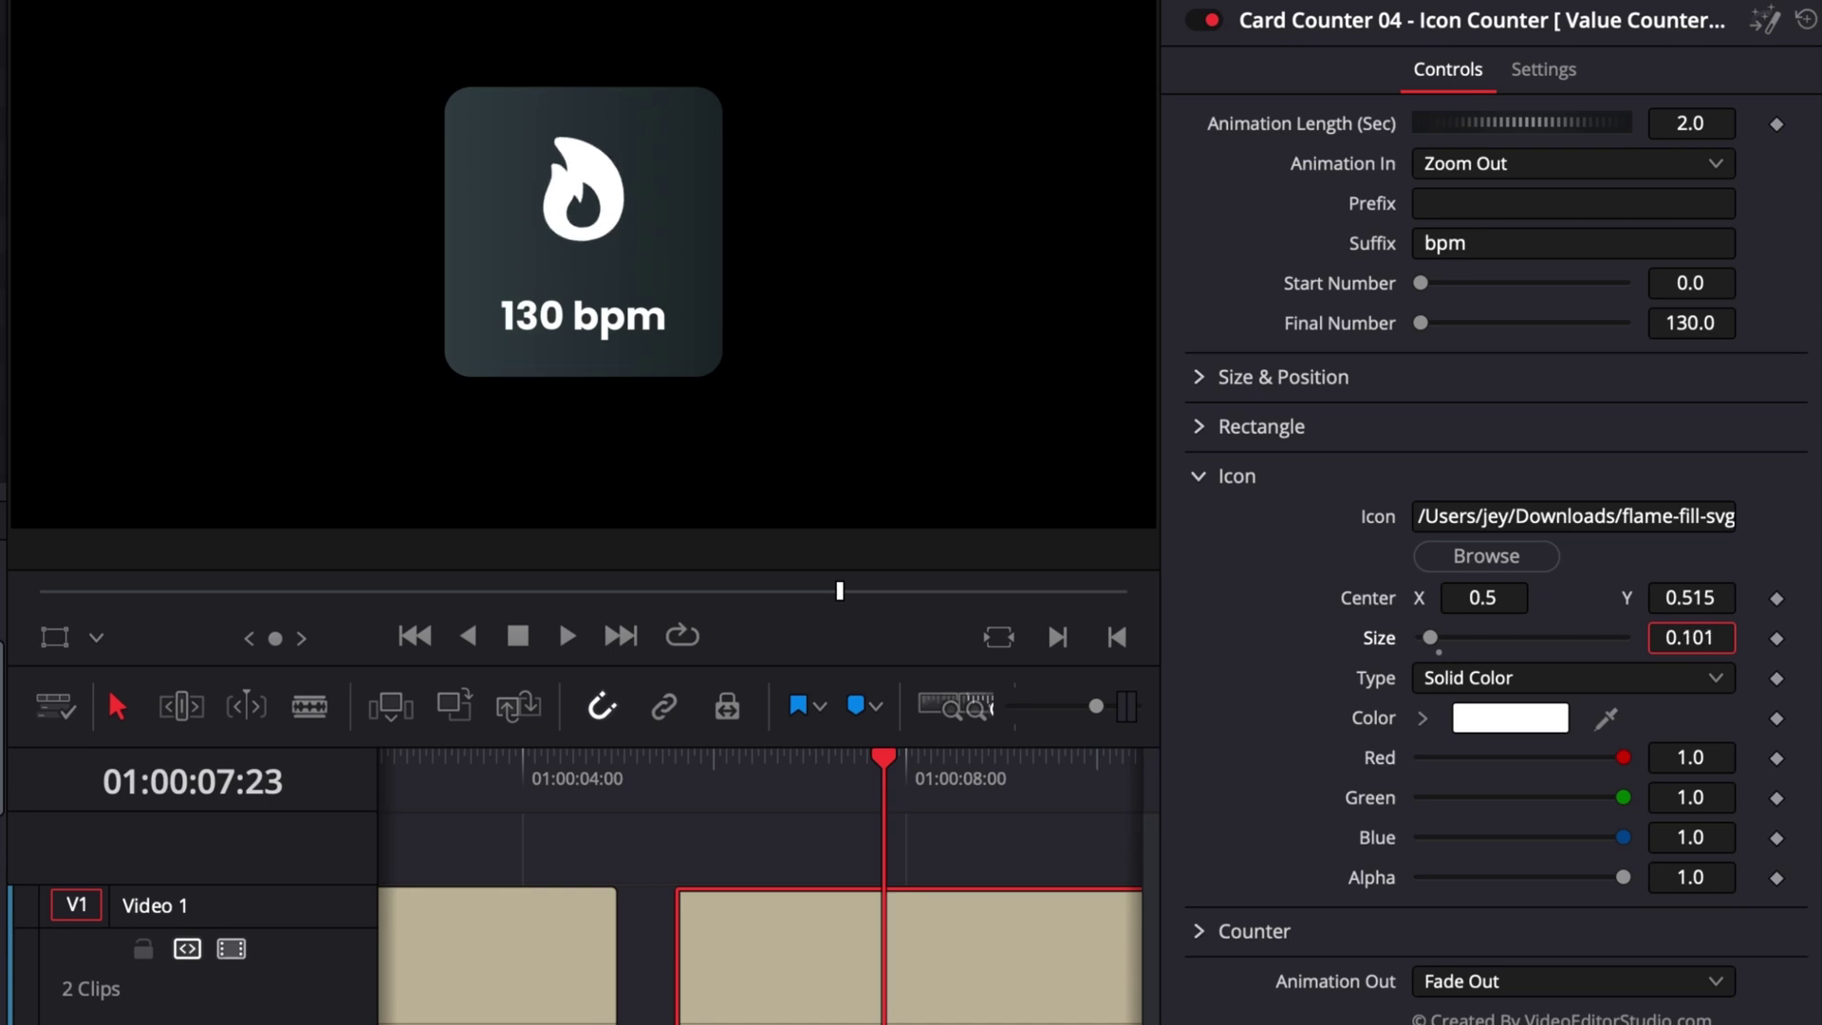
drag(1691, 637, 1709, 671)
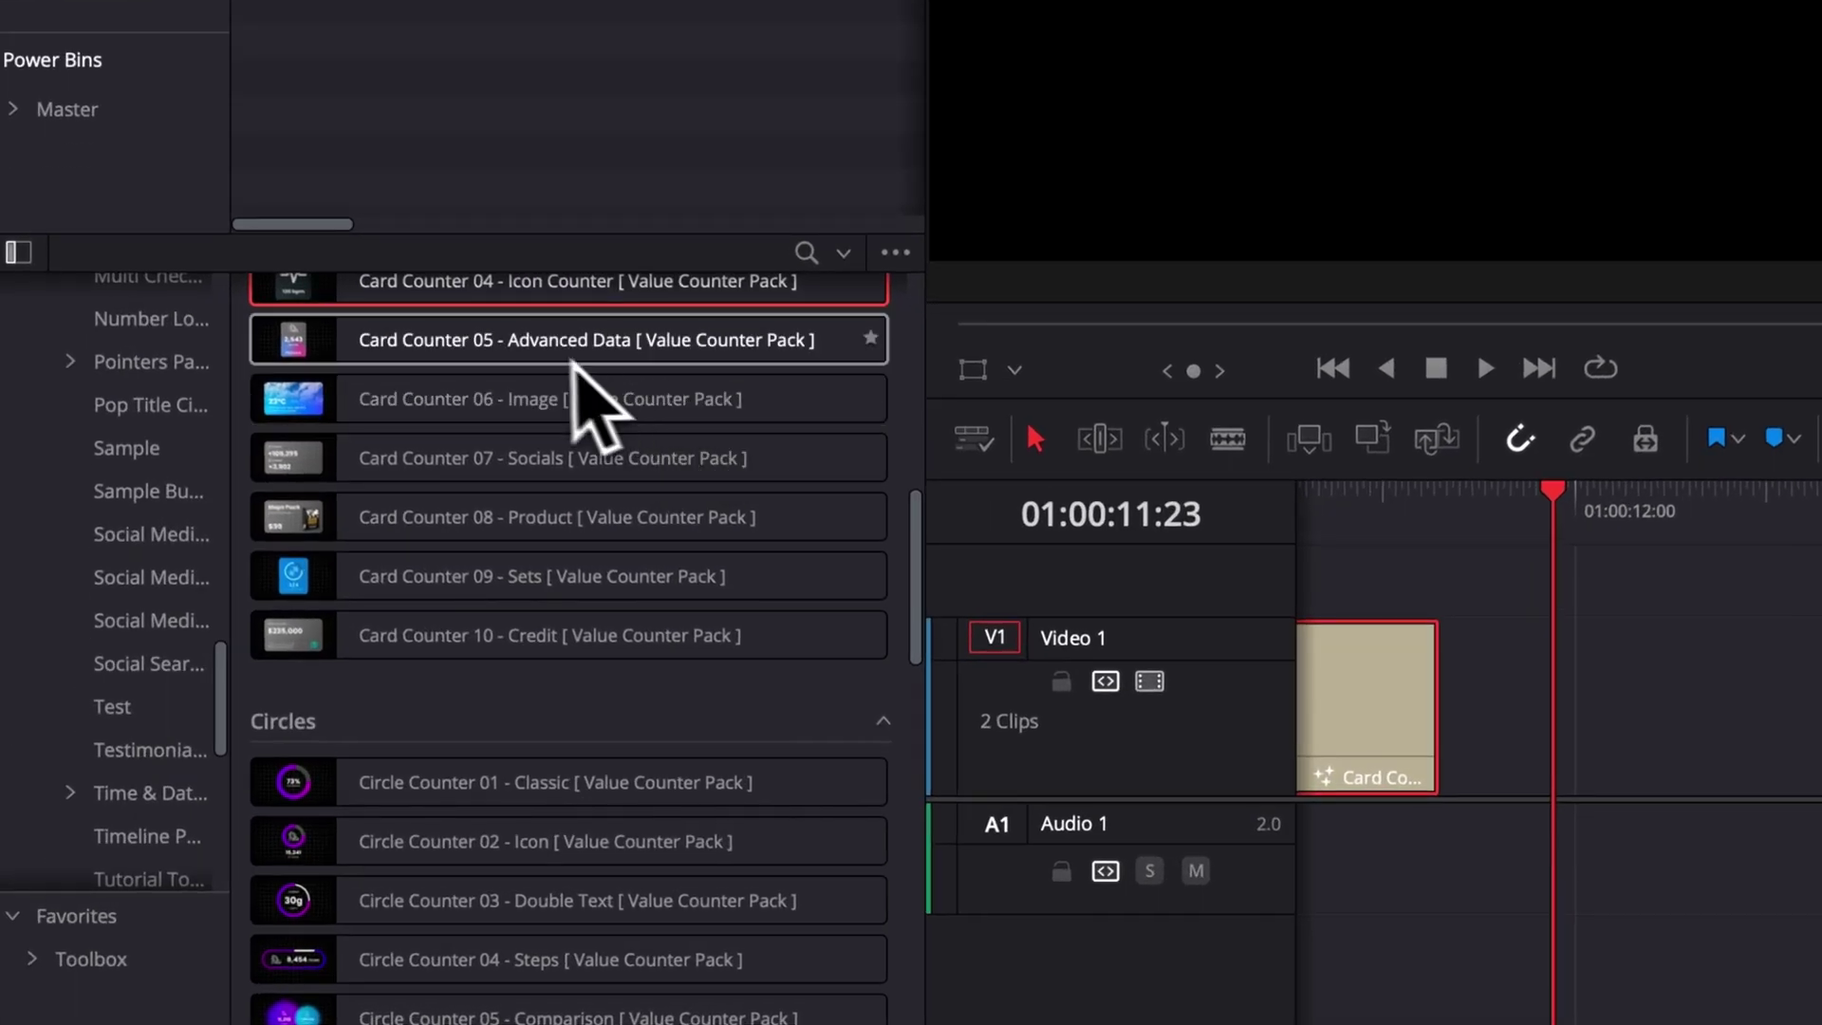
Add Card Counter 05 to the timeline and move the Distance card up to V2.
drag(391, 571, 1007, 801)
drag(1502, 690, 1568, 678)
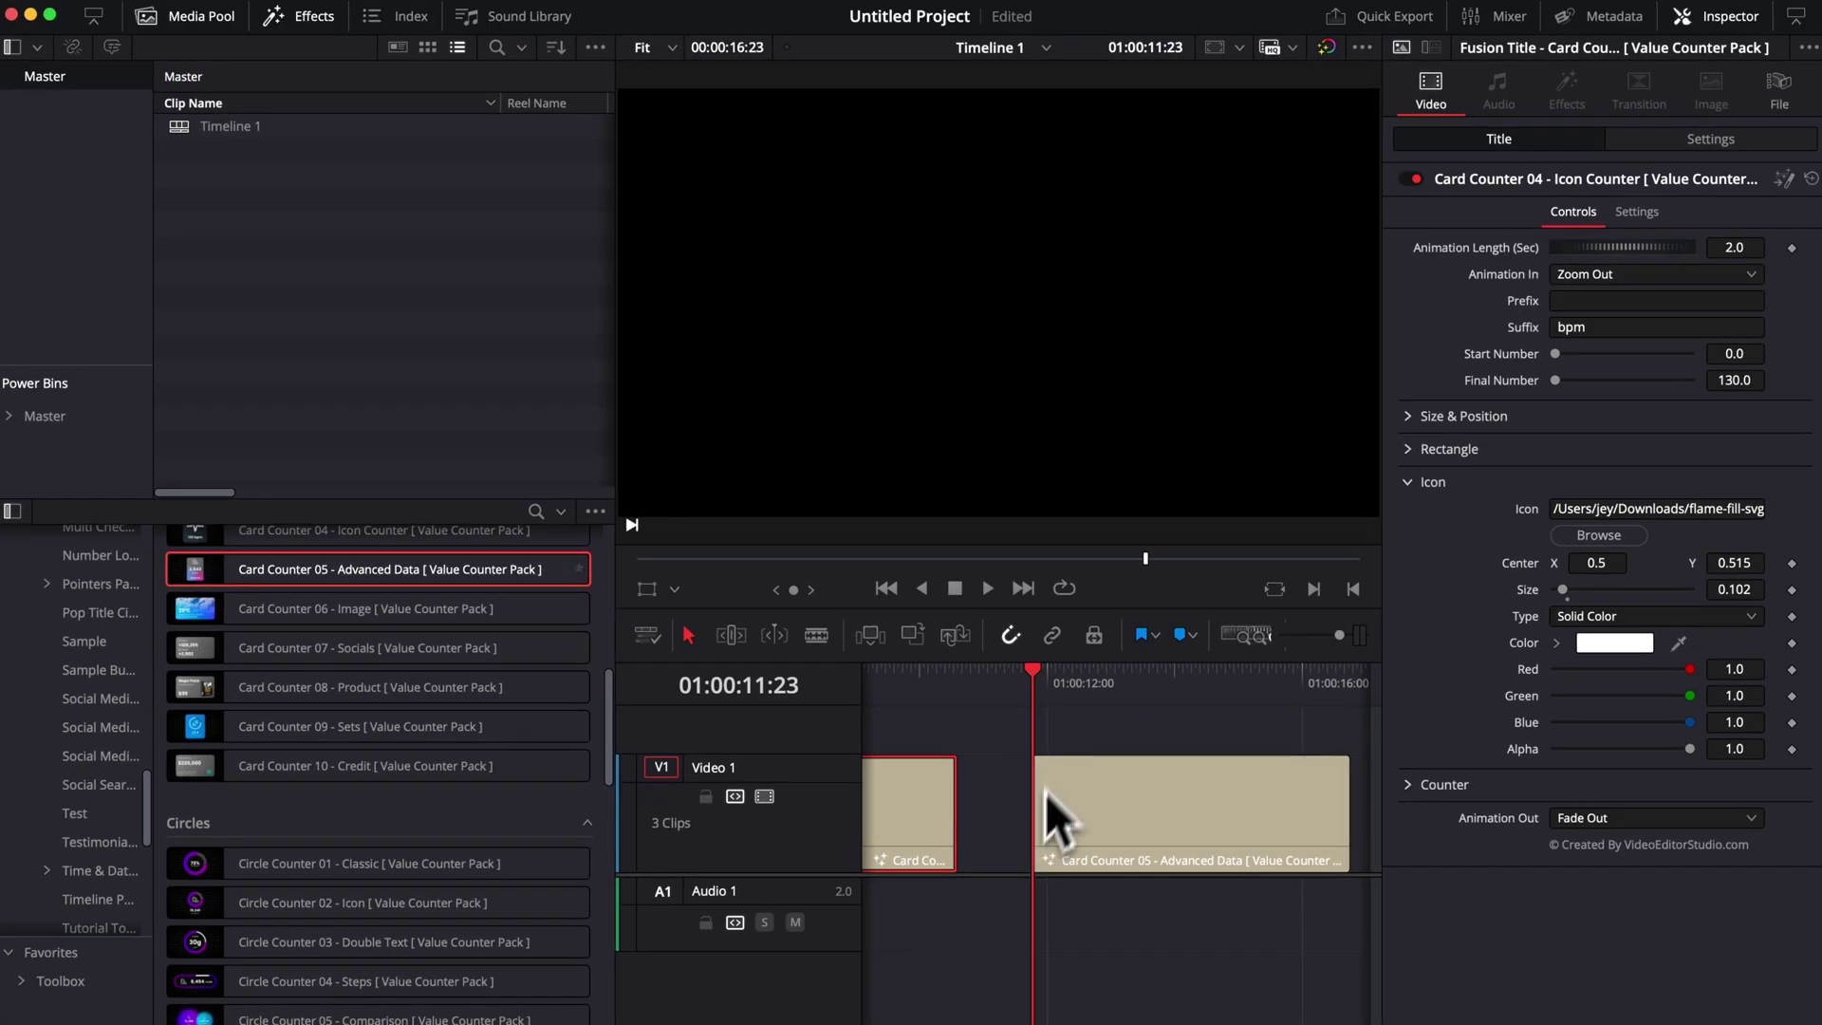
drag(1084, 693, 1177, 703)
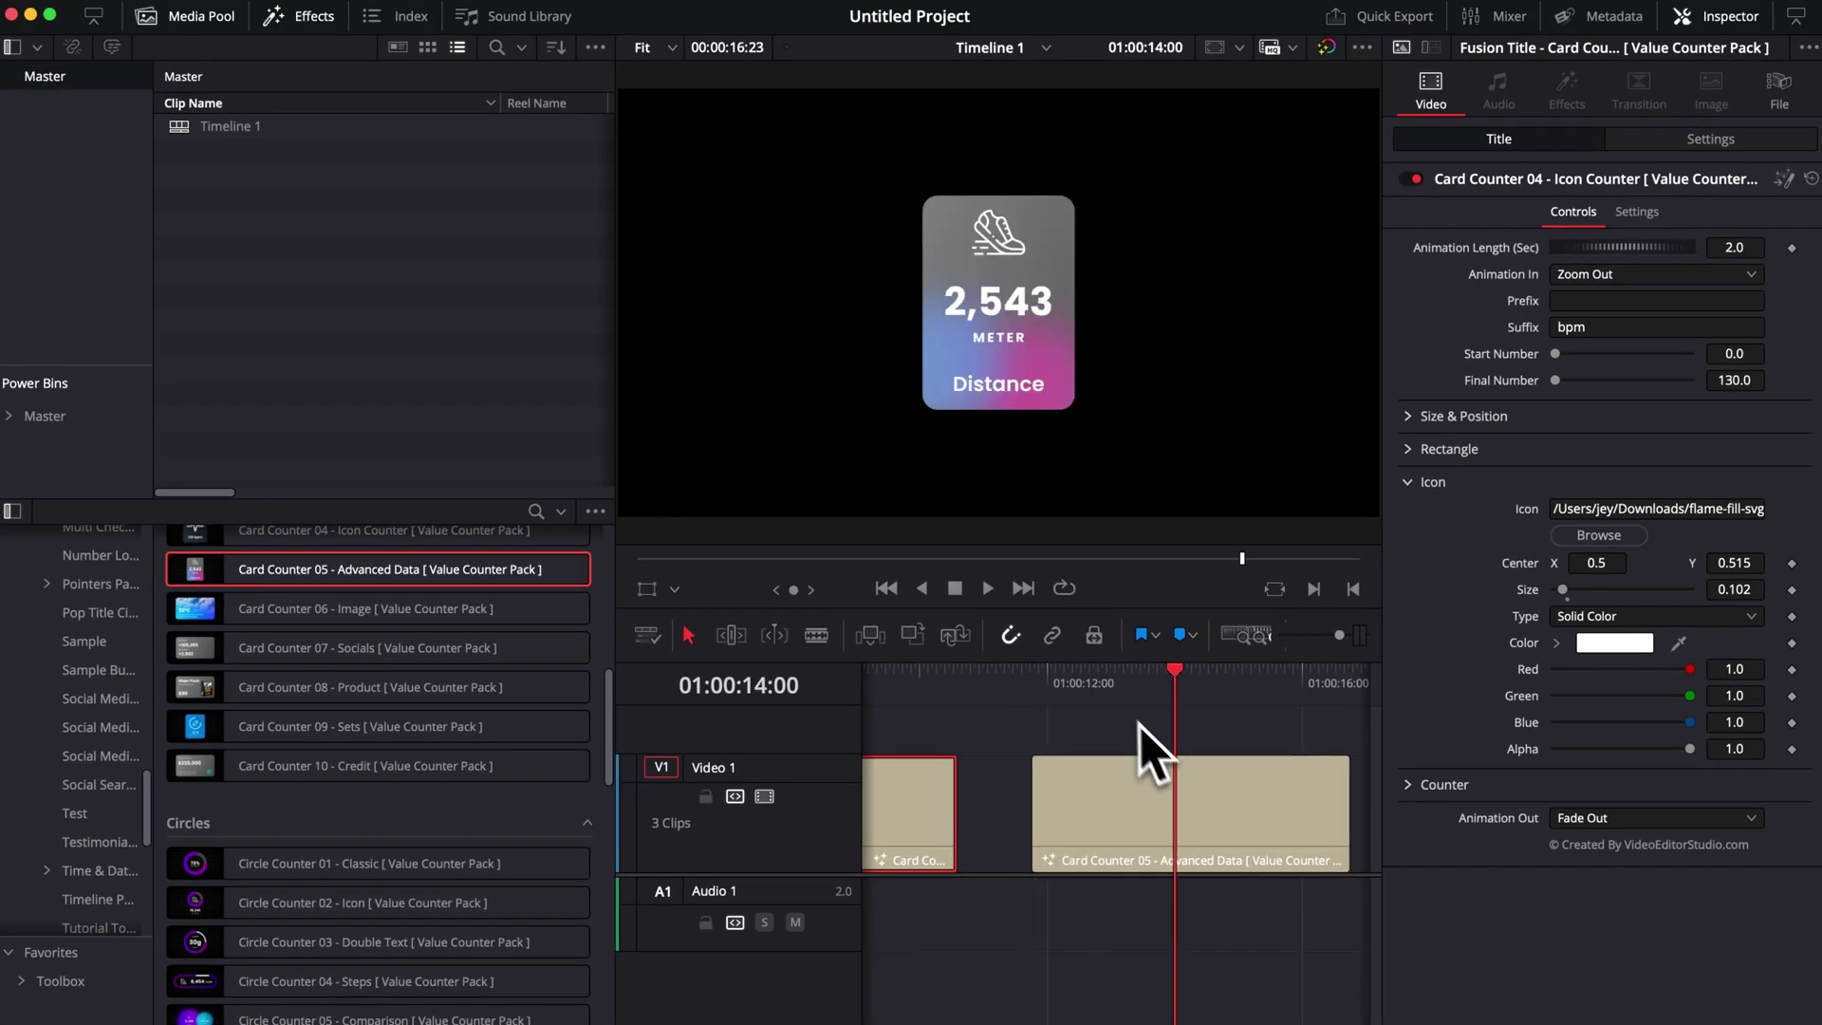
click(1152, 828)
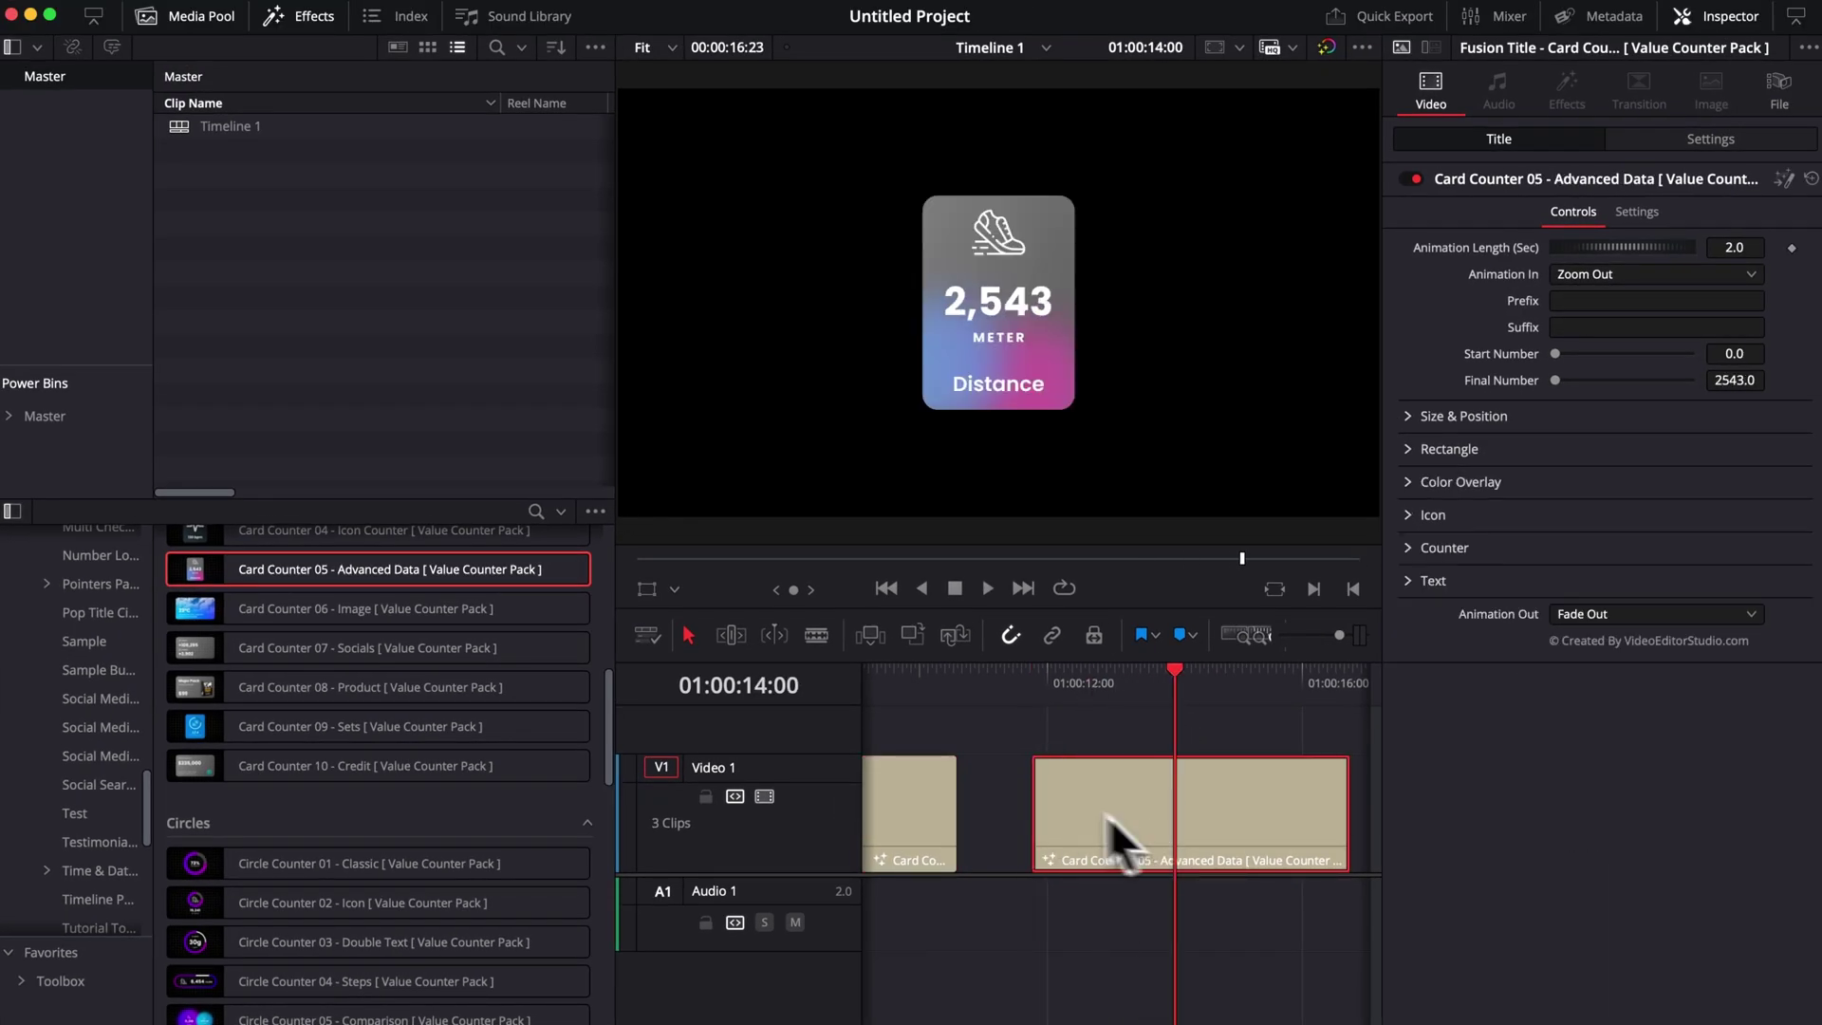
drag(831, 755, 836, 812)
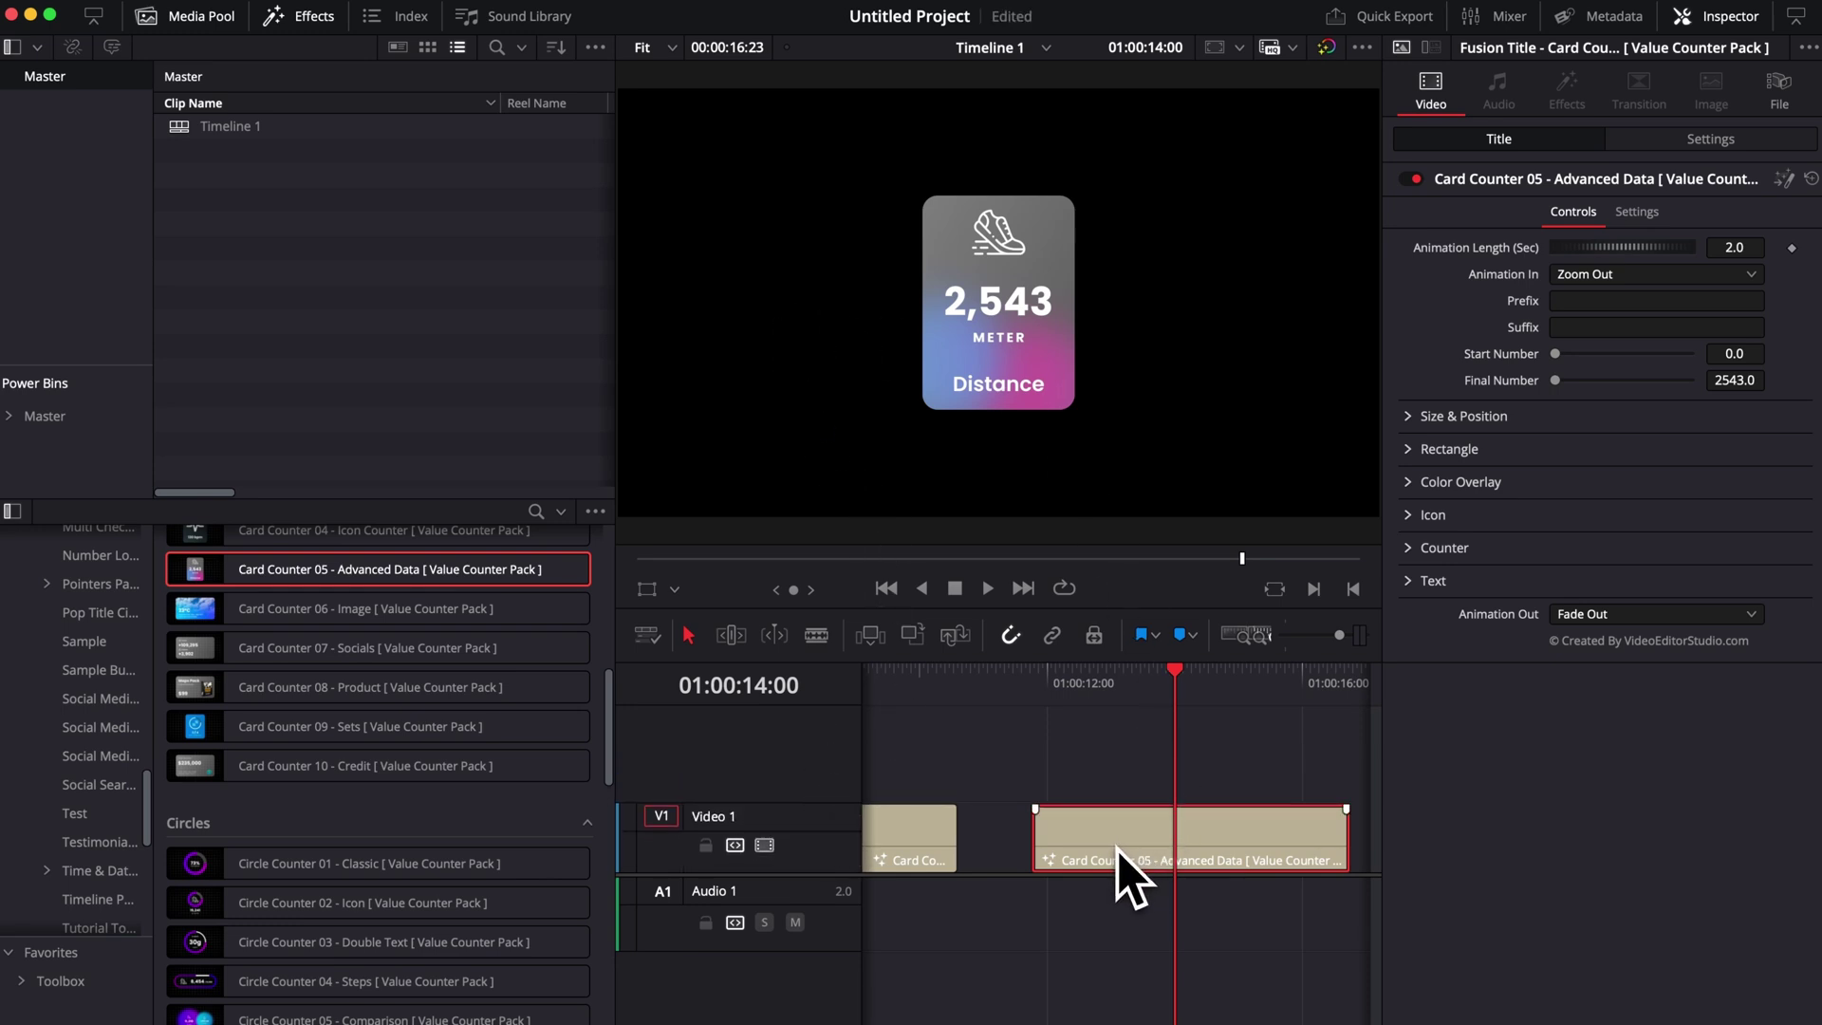
drag(1118, 857, 1122, 770)
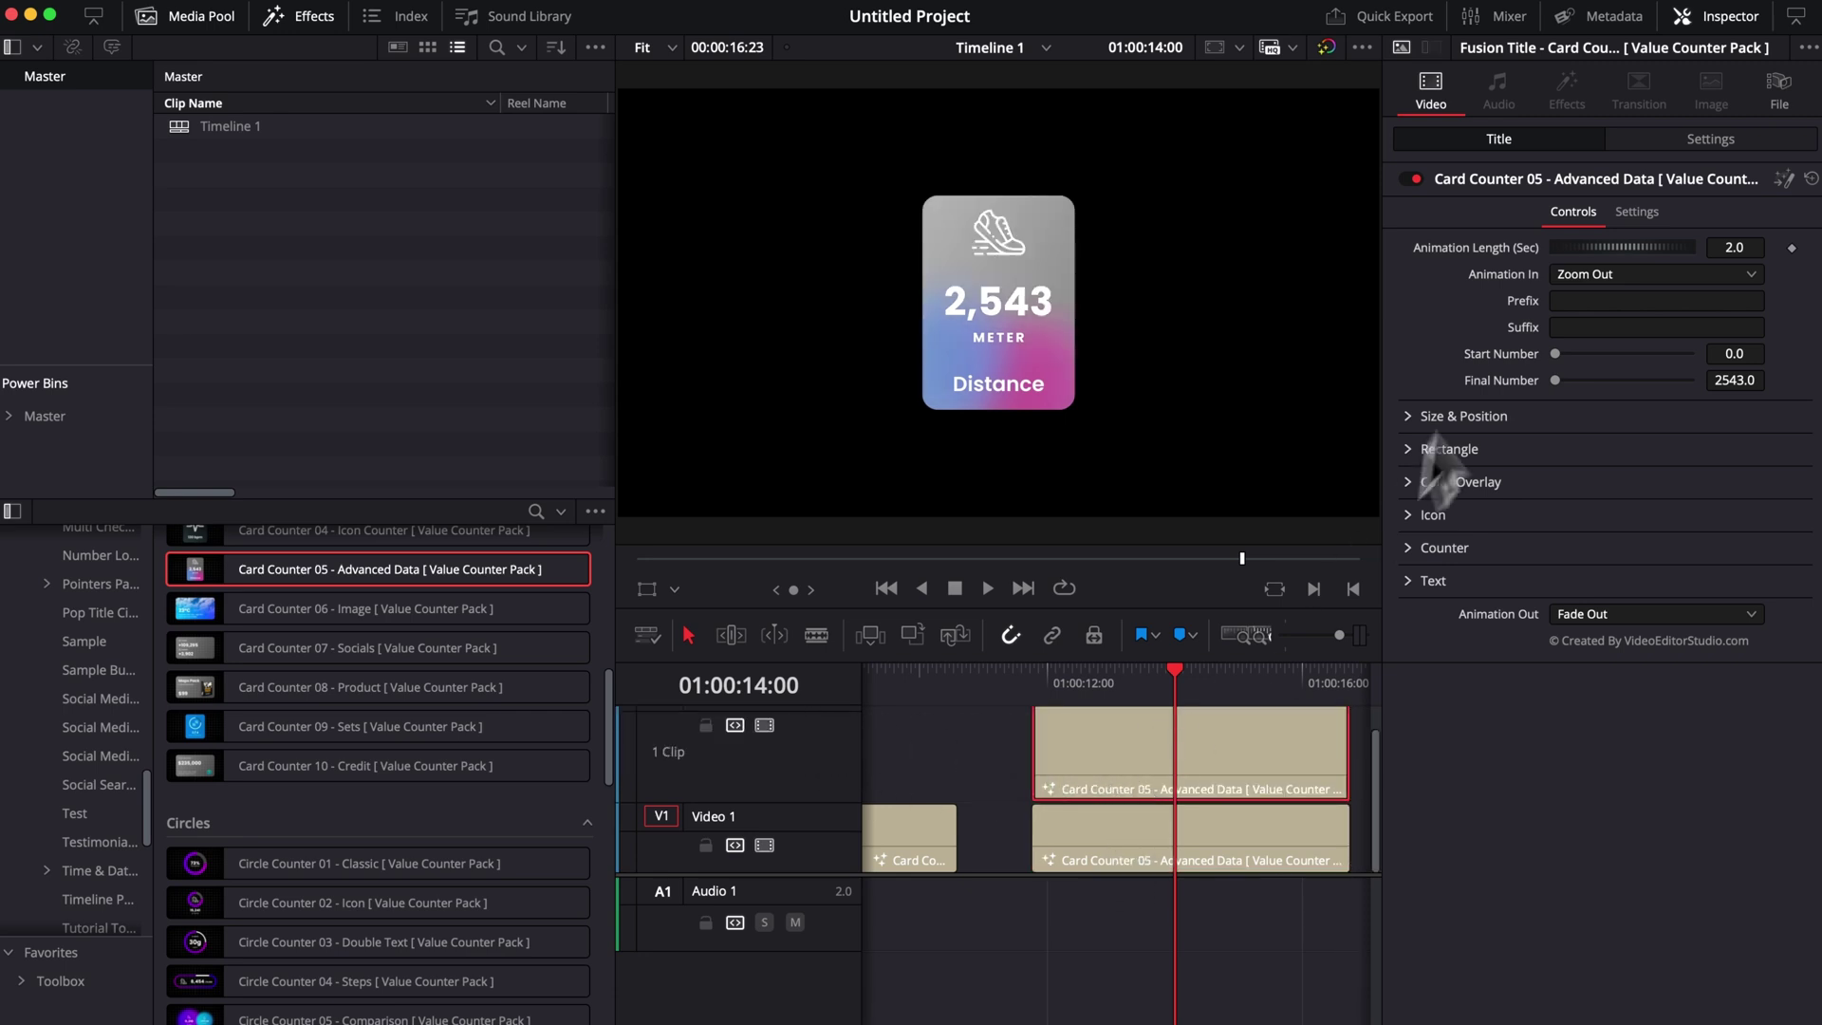
Position the Distance cards left and right via Center X, copying the clip onto another track.
click(1416, 418)
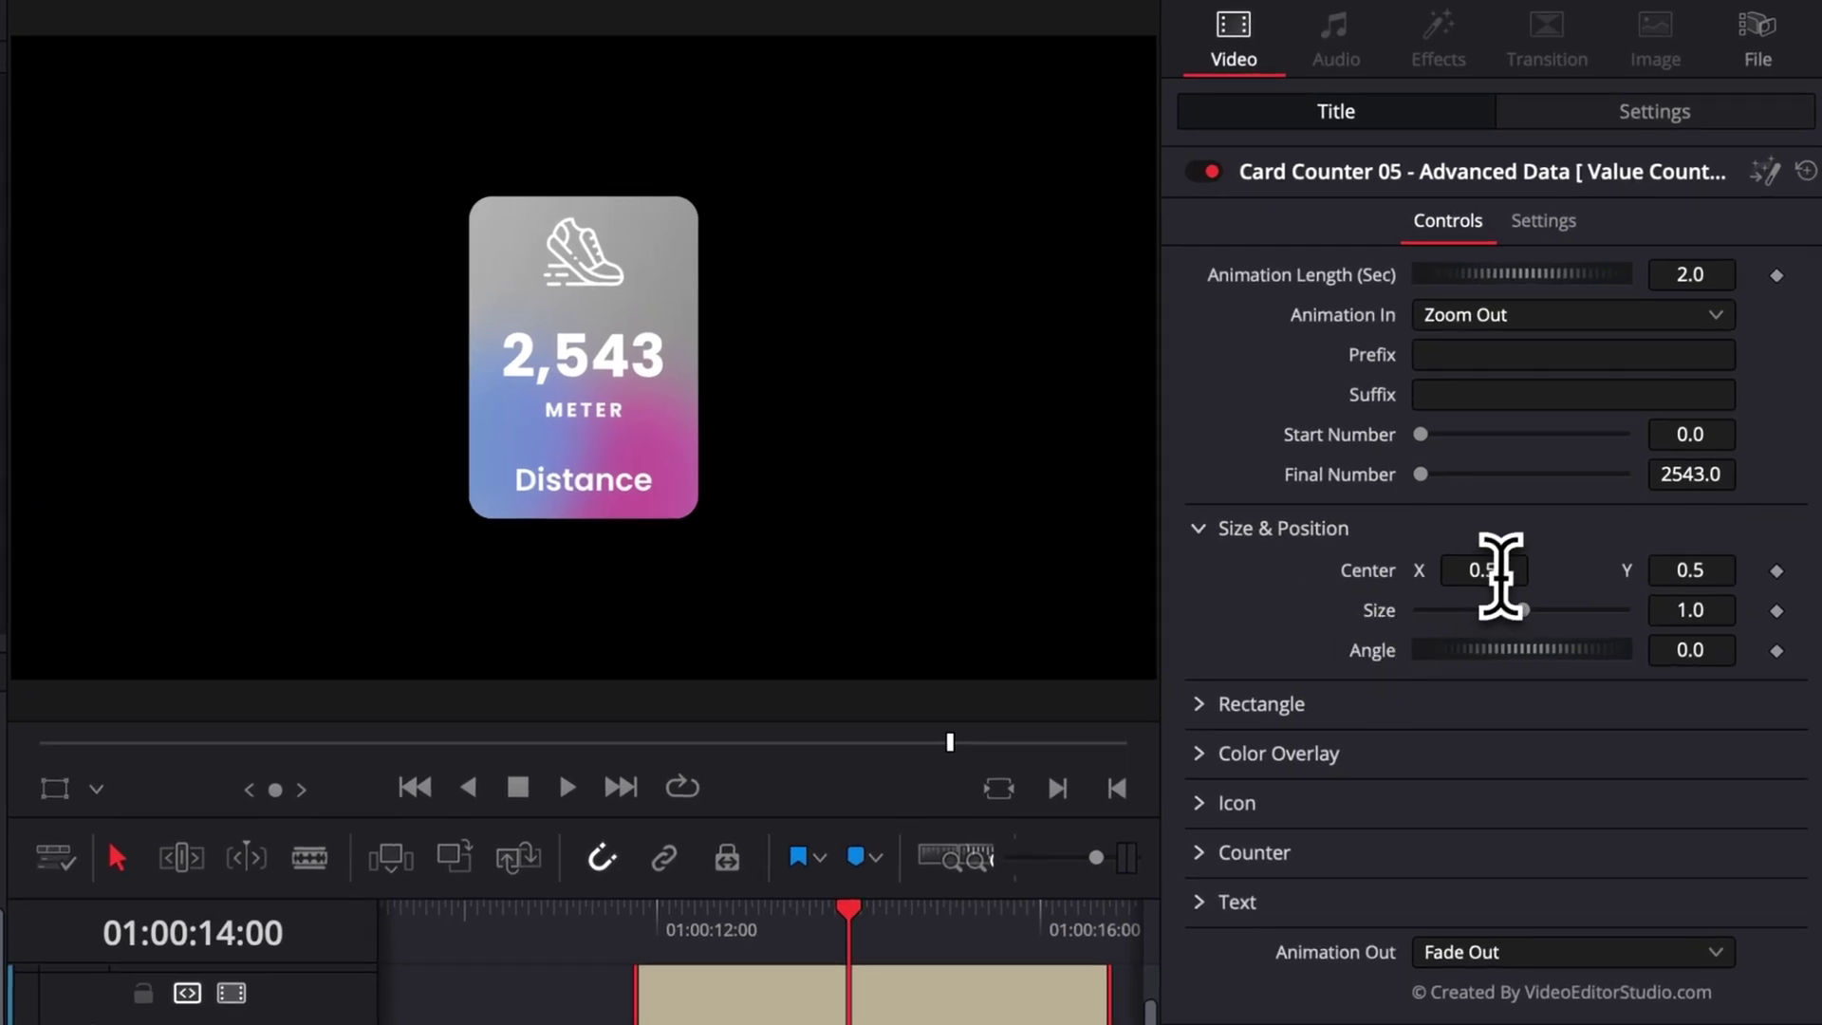
drag(1609, 443, 1576, 443)
mouse_move(1484, 569)
mouse_down()
mouse_move(1452, 570)
mouse_move(1503, 569)
mouse_up()
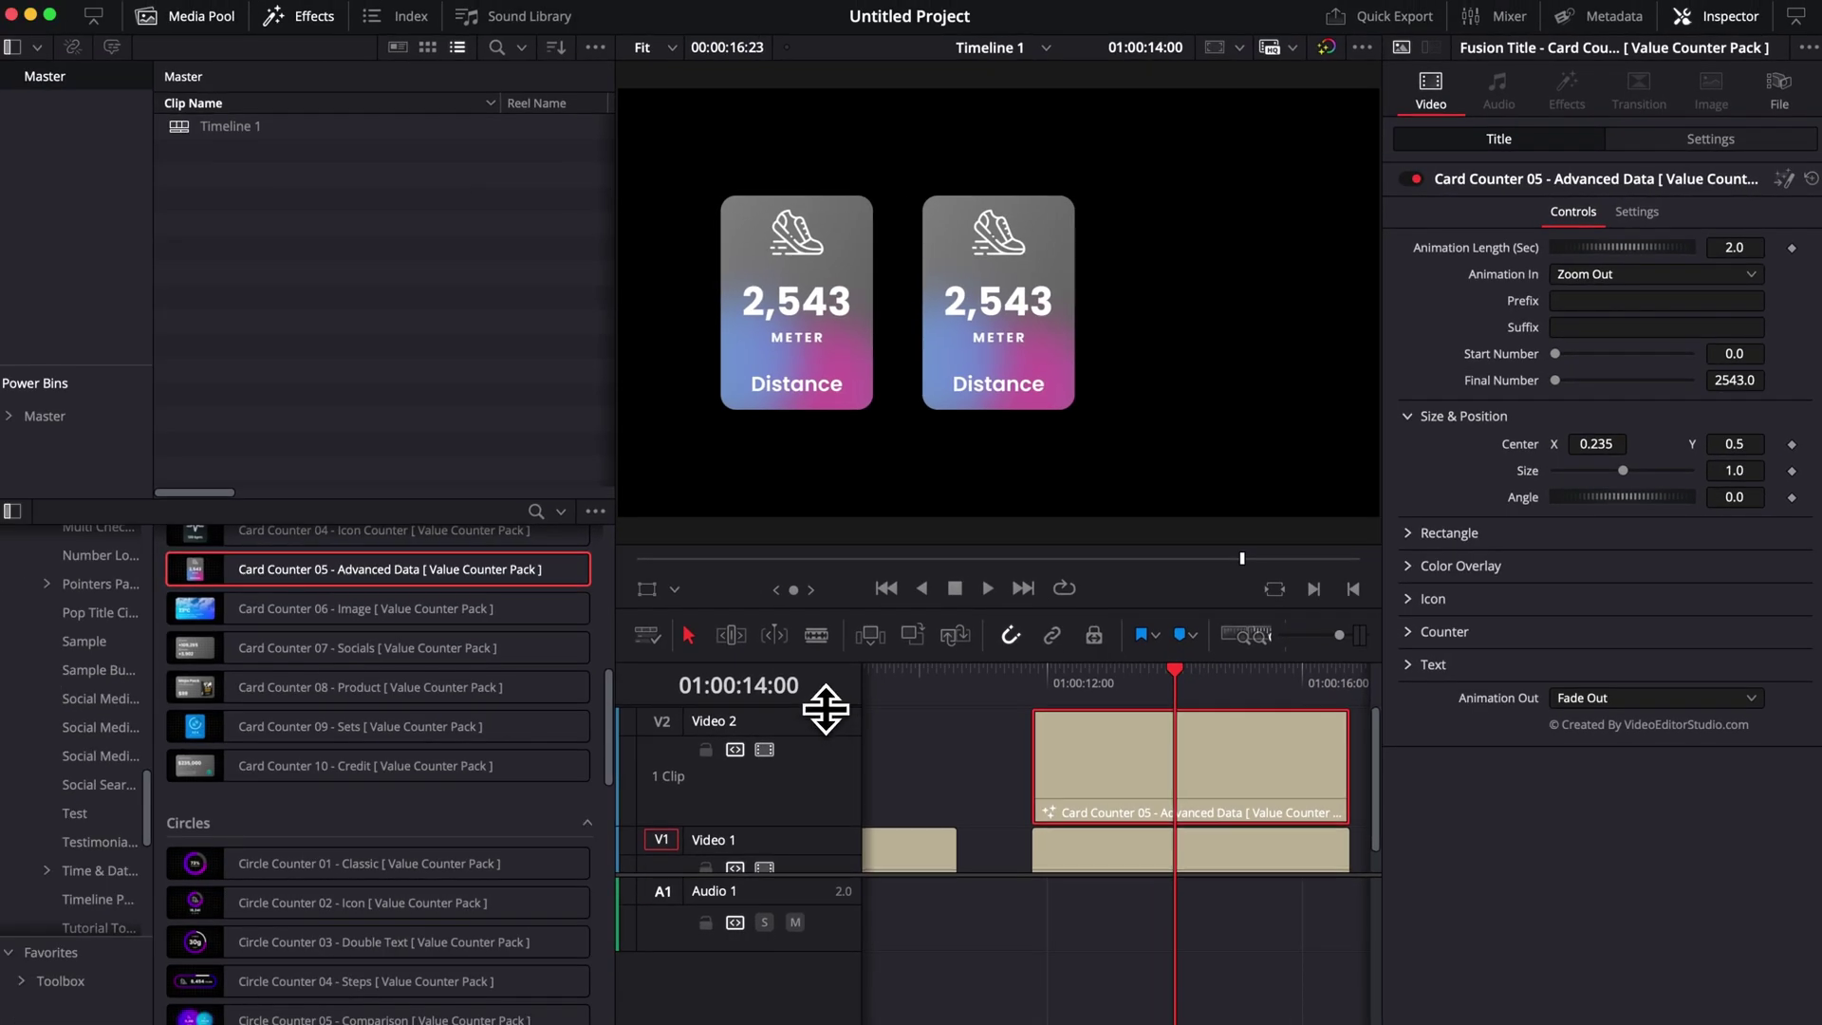
drag(826, 708, 833, 769)
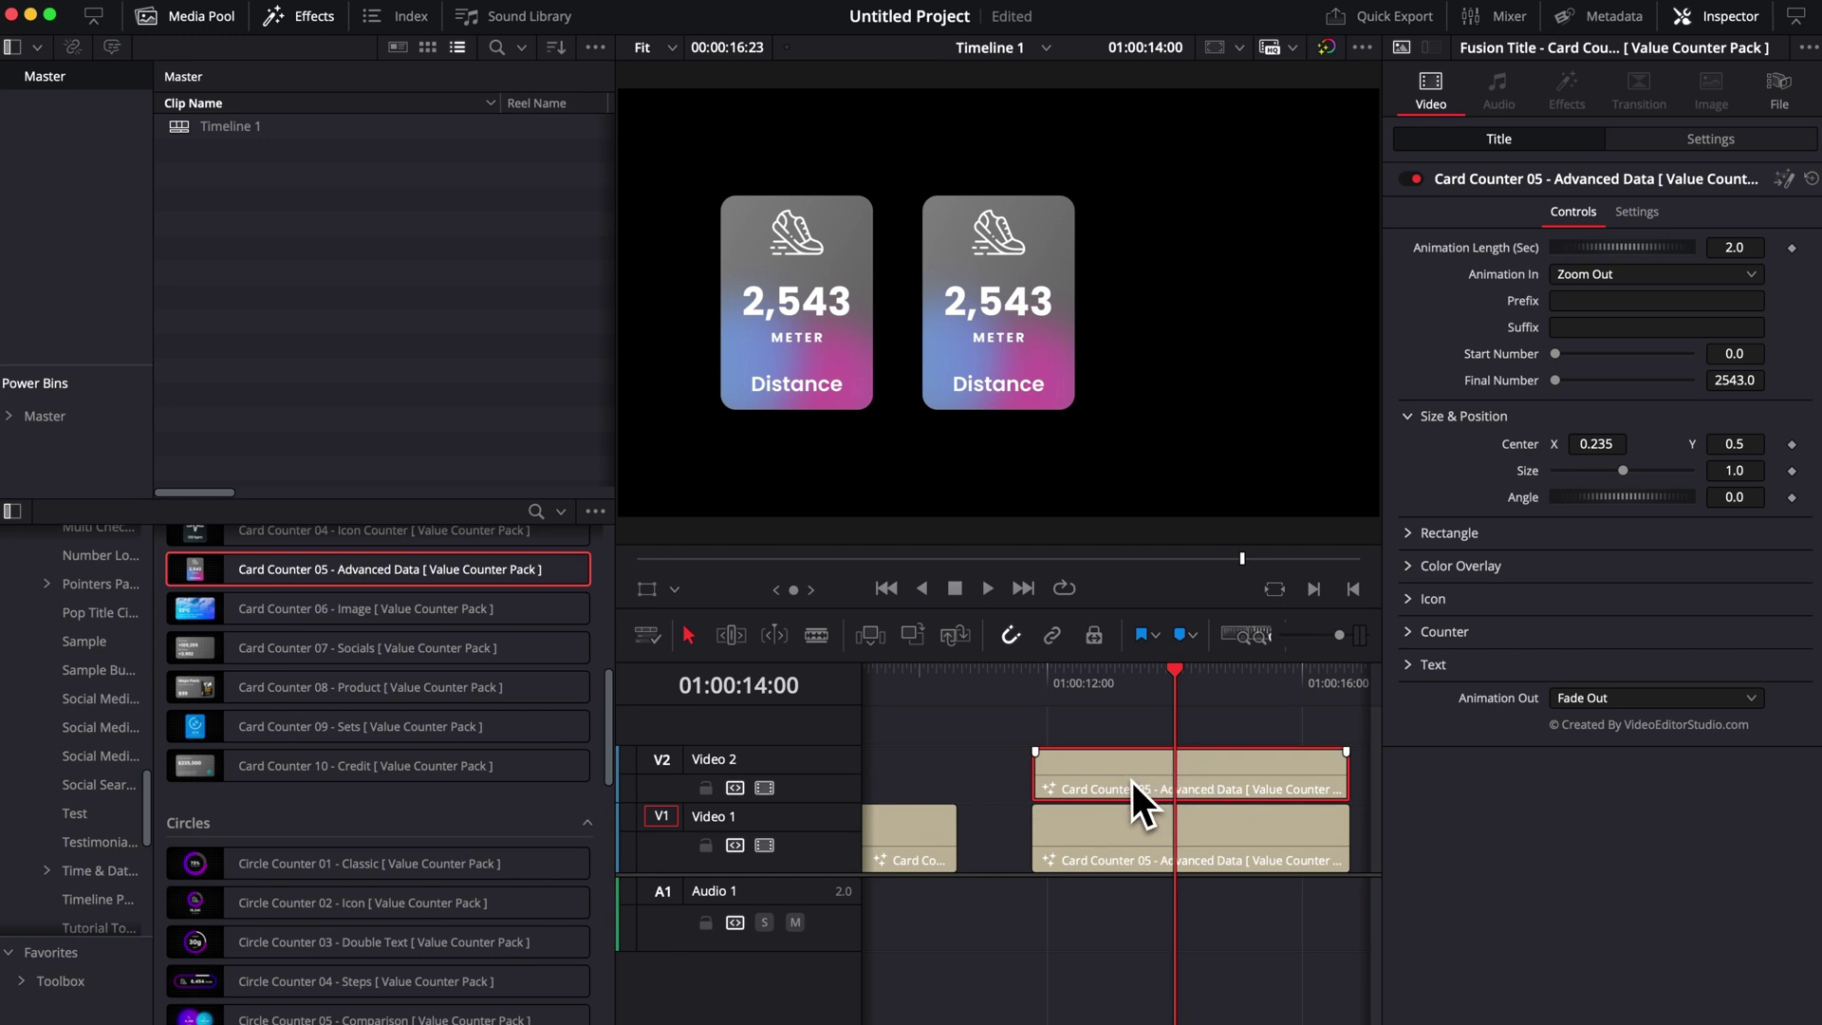
drag(1139, 802, 1139, 730)
drag(1598, 443, 1613, 443)
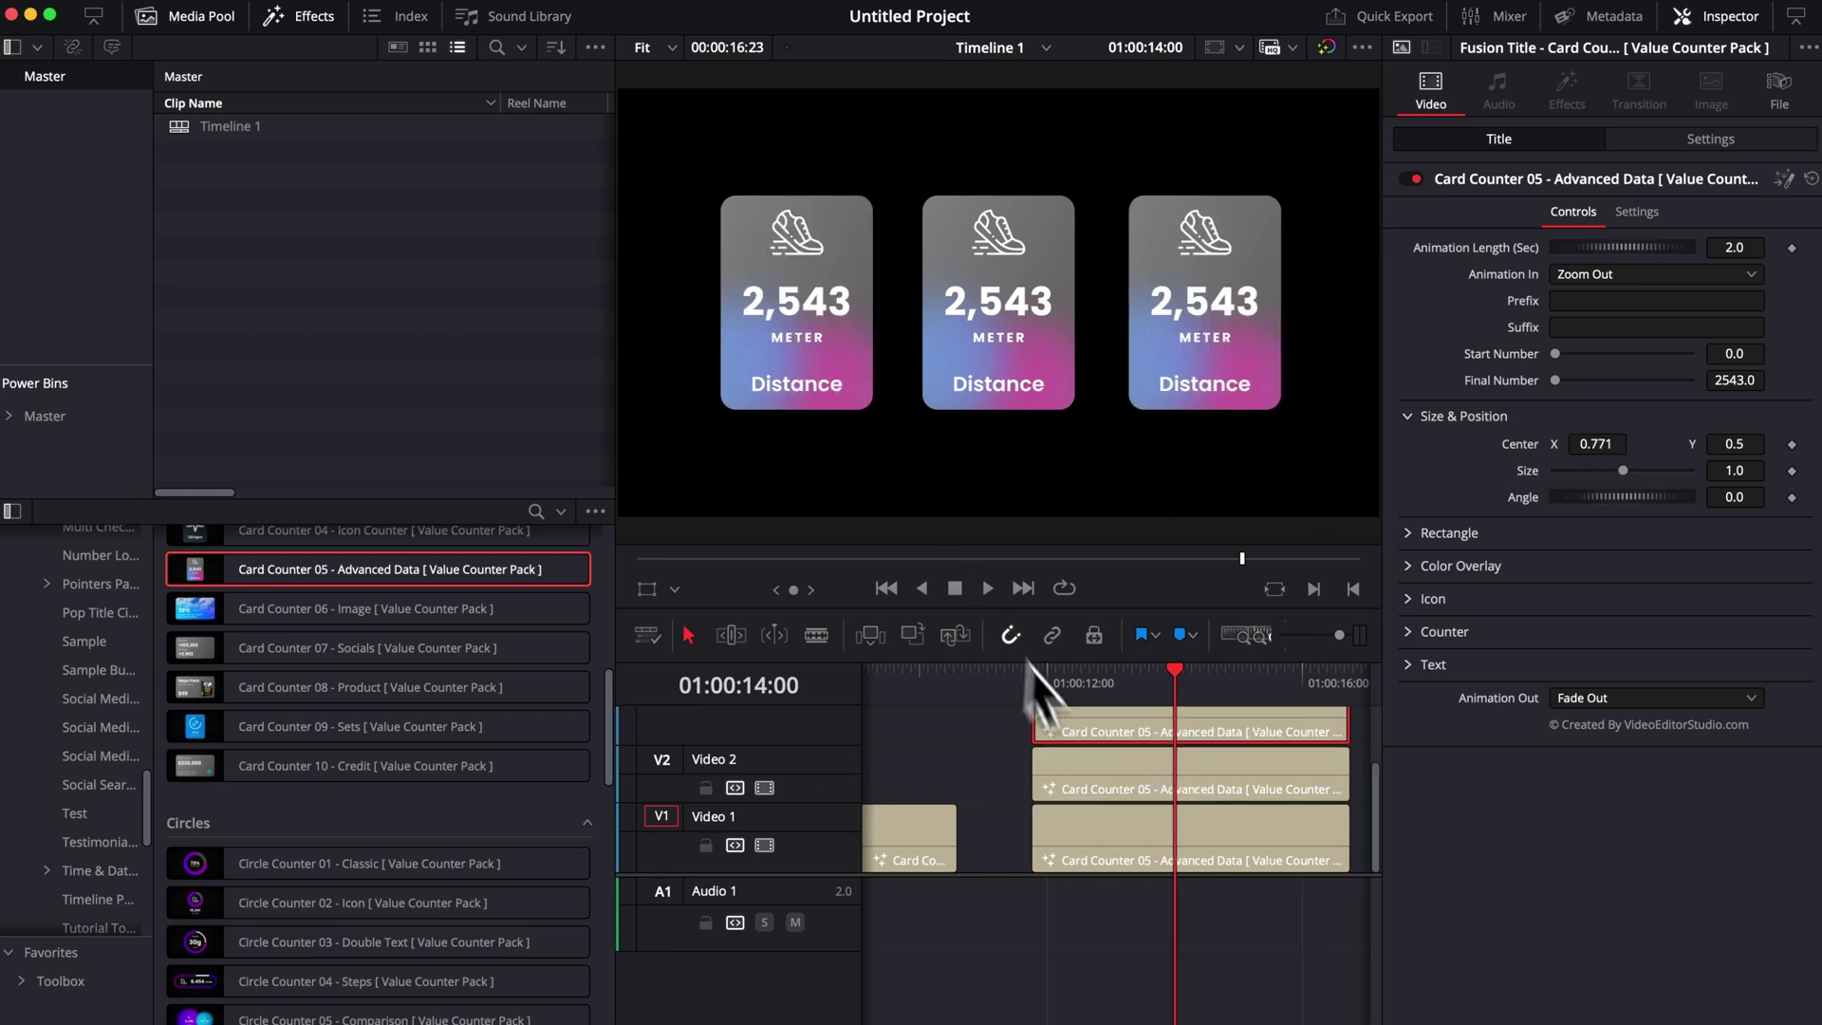
Play the three cards' counting animation from the start, then select all three clips.
click(1039, 692)
key(space)
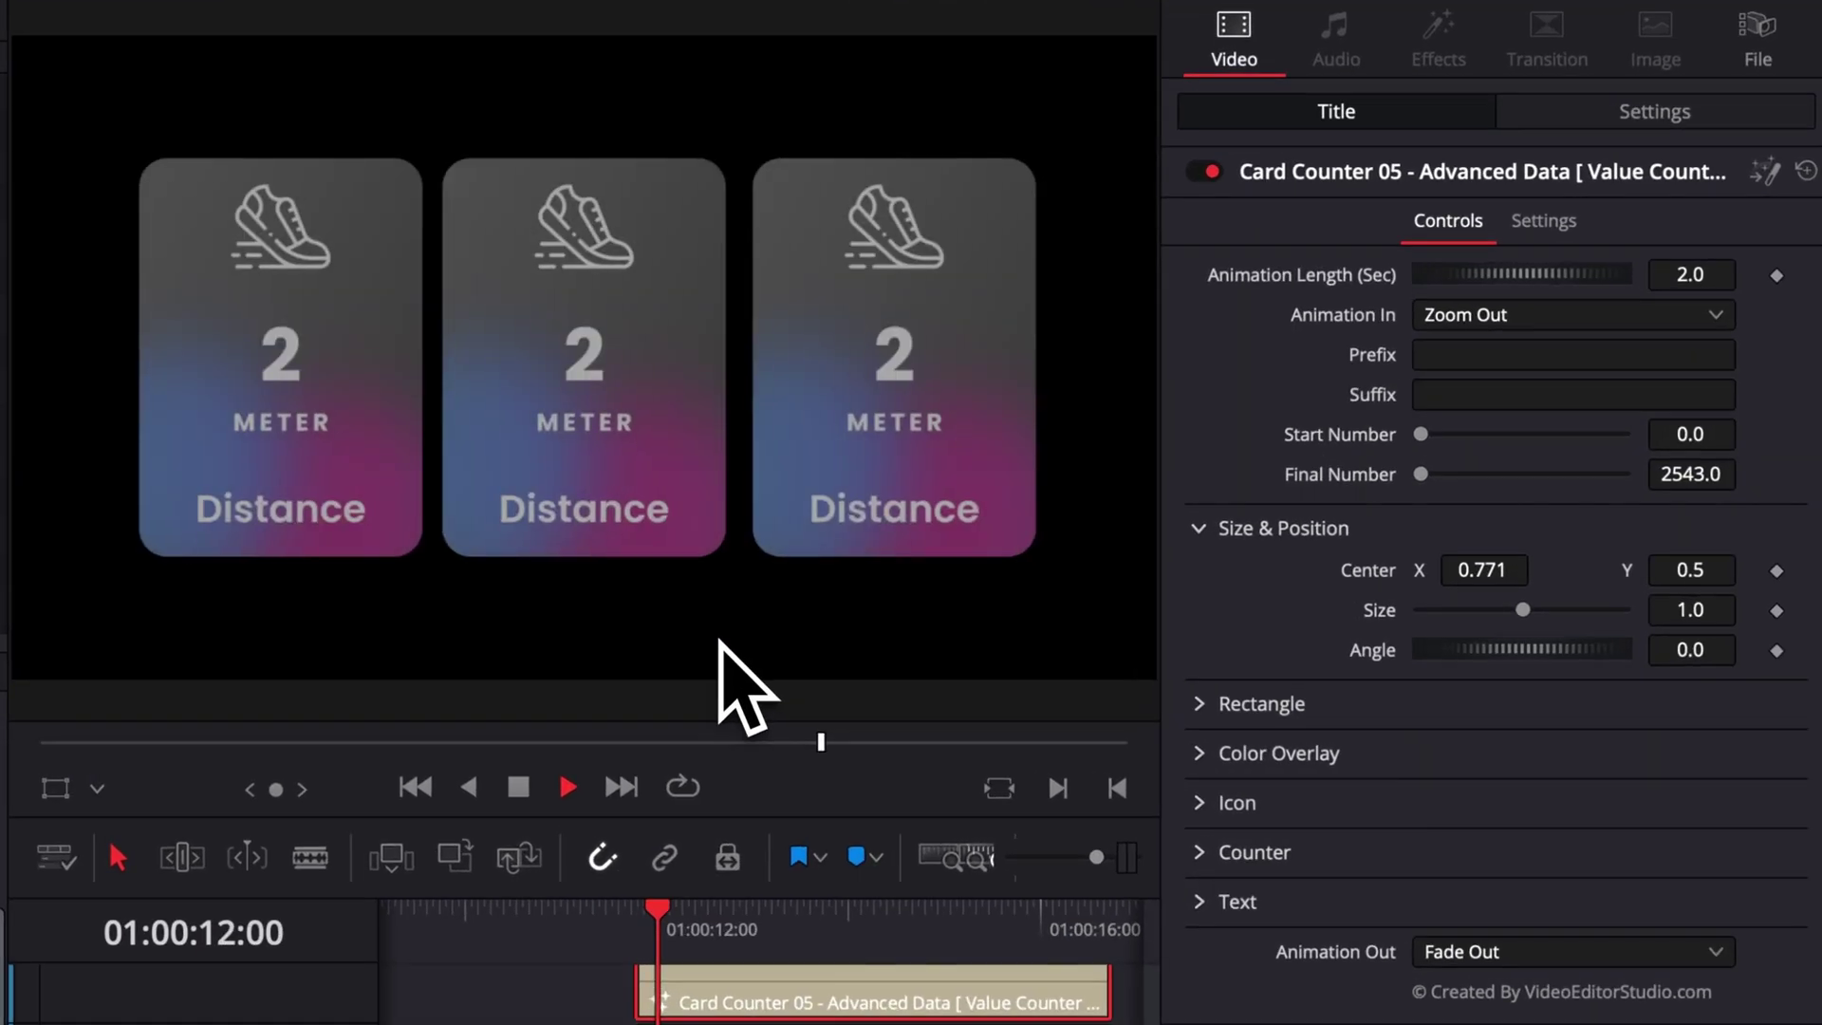
key(space)
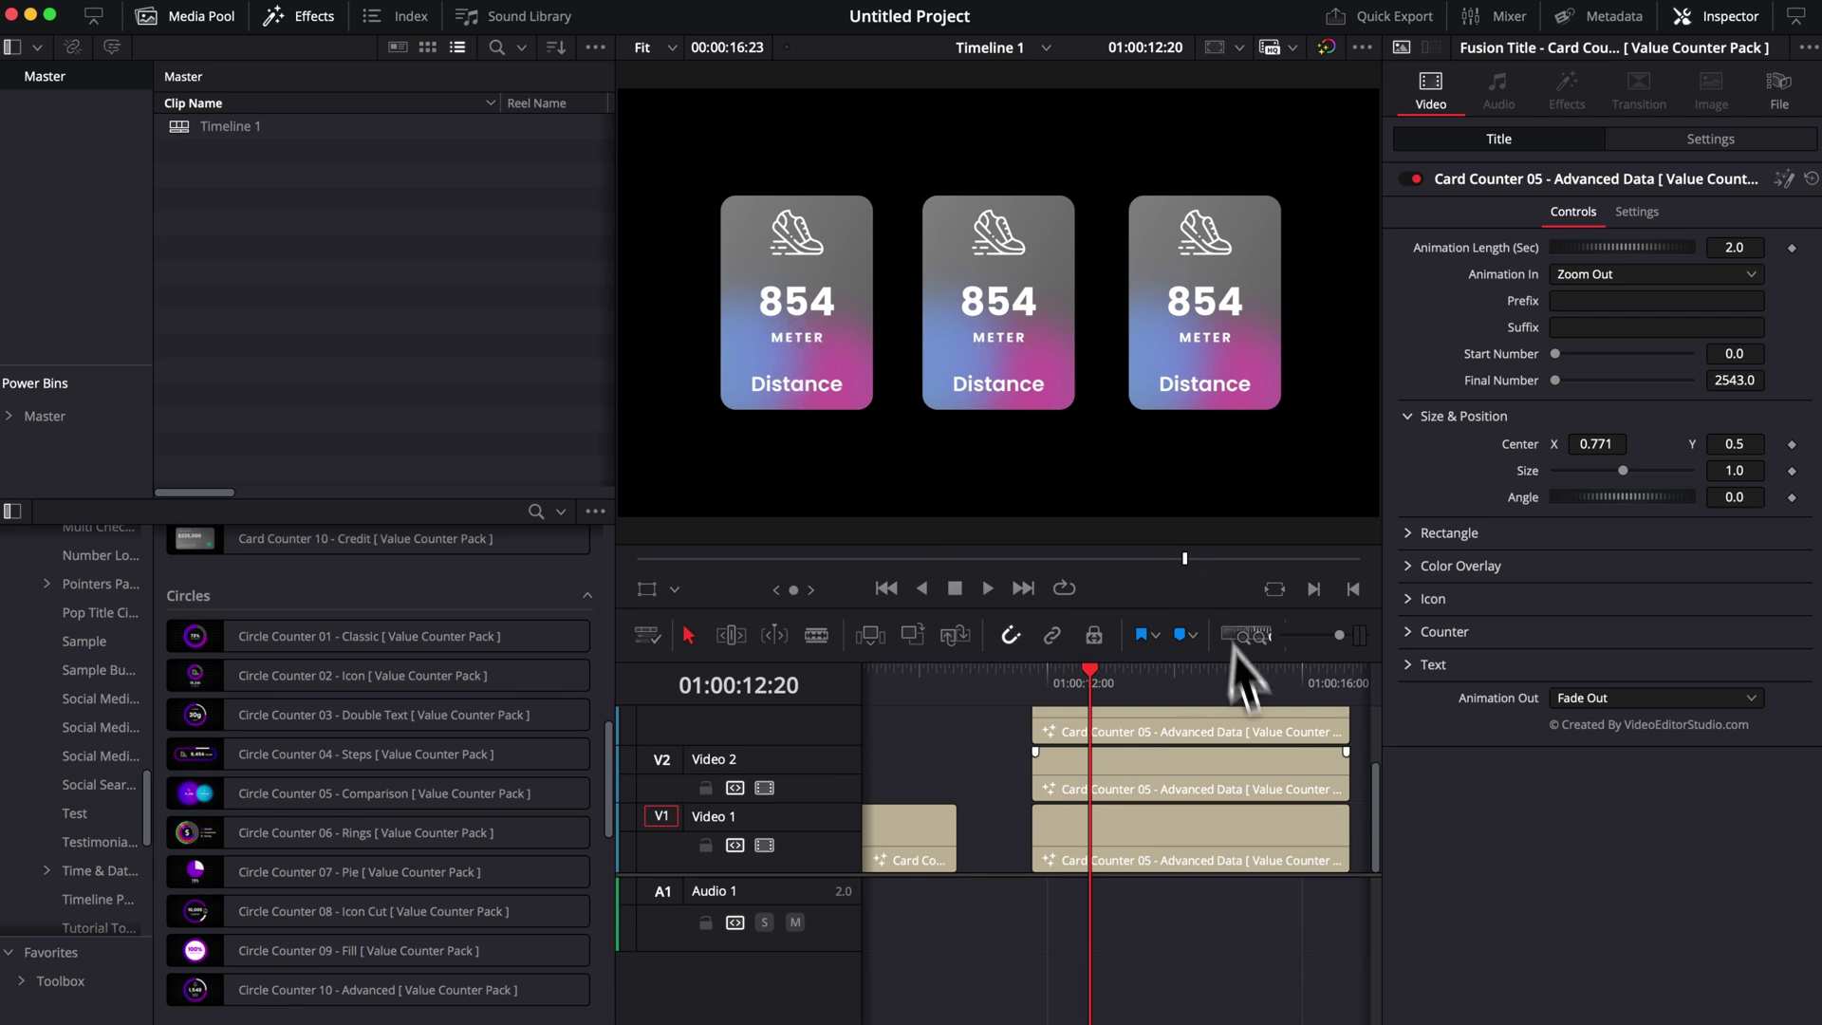
drag(1153, 919, 1112, 656)
Delete the three Distance cards and add Circle Counter 06 - Rings to V1, showing its final counts.
key(BackSpace)
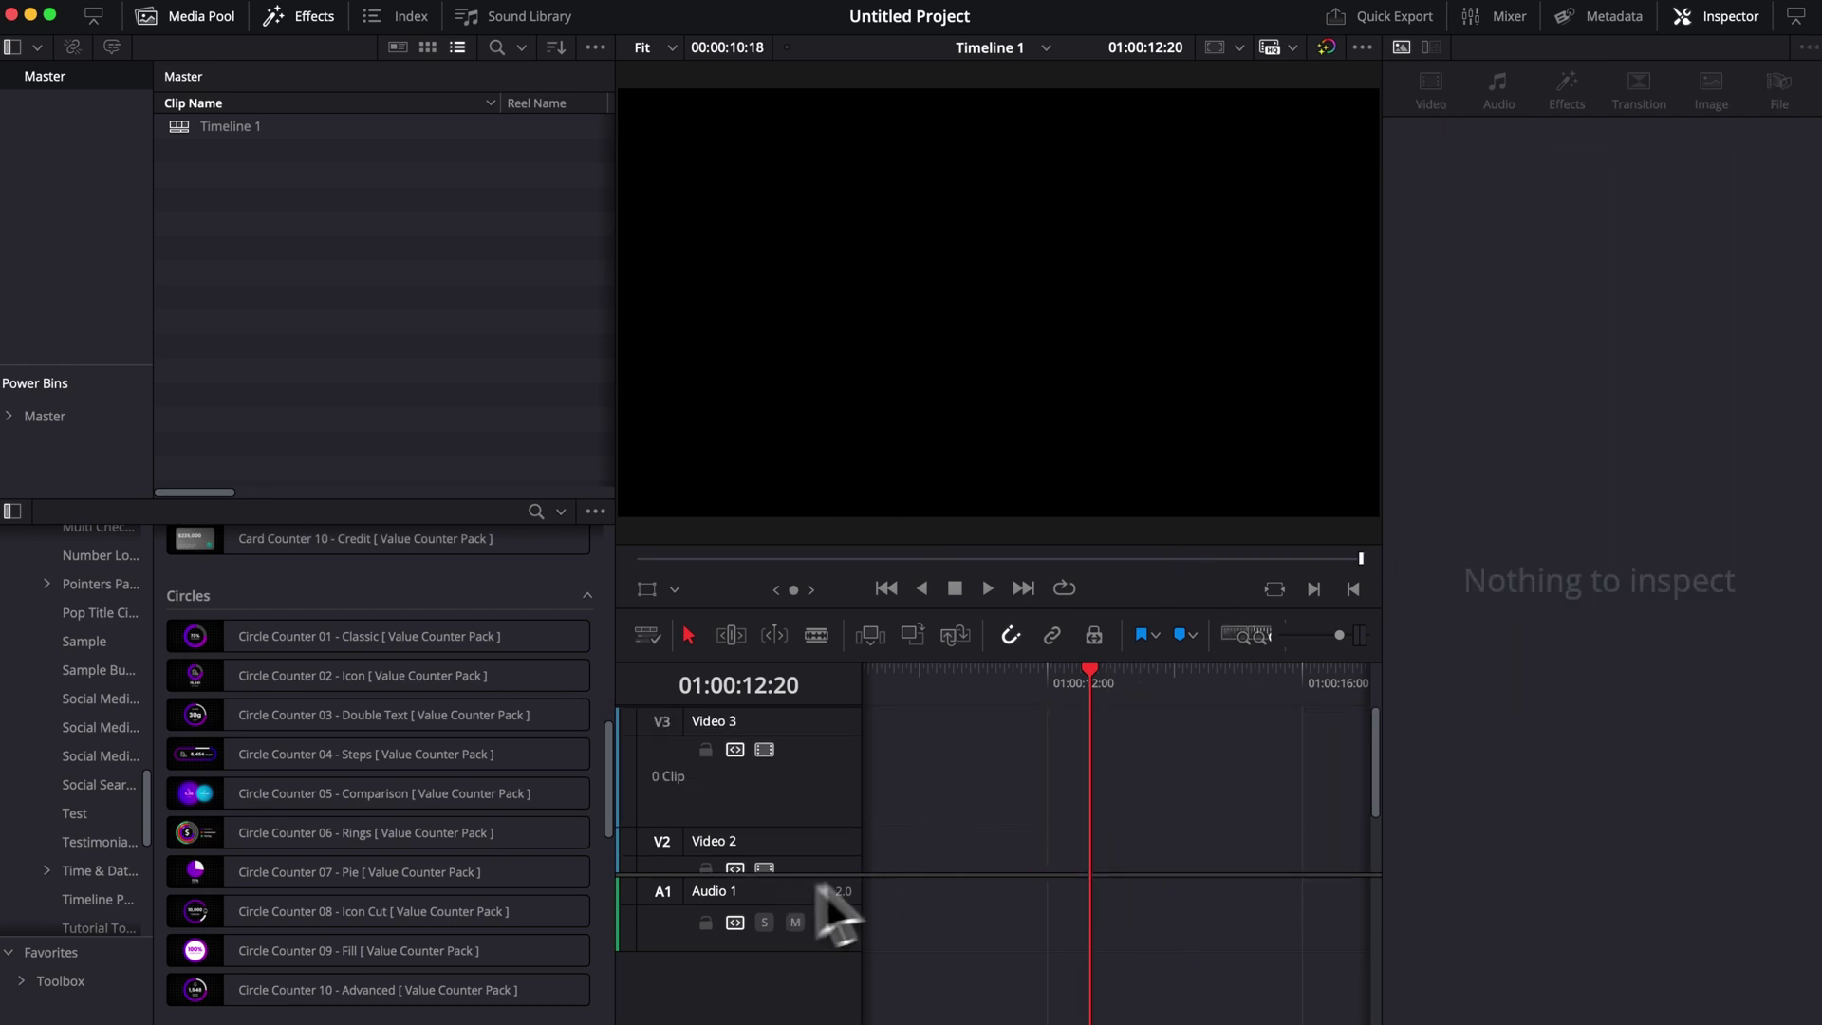
mouse_move(218, 802)
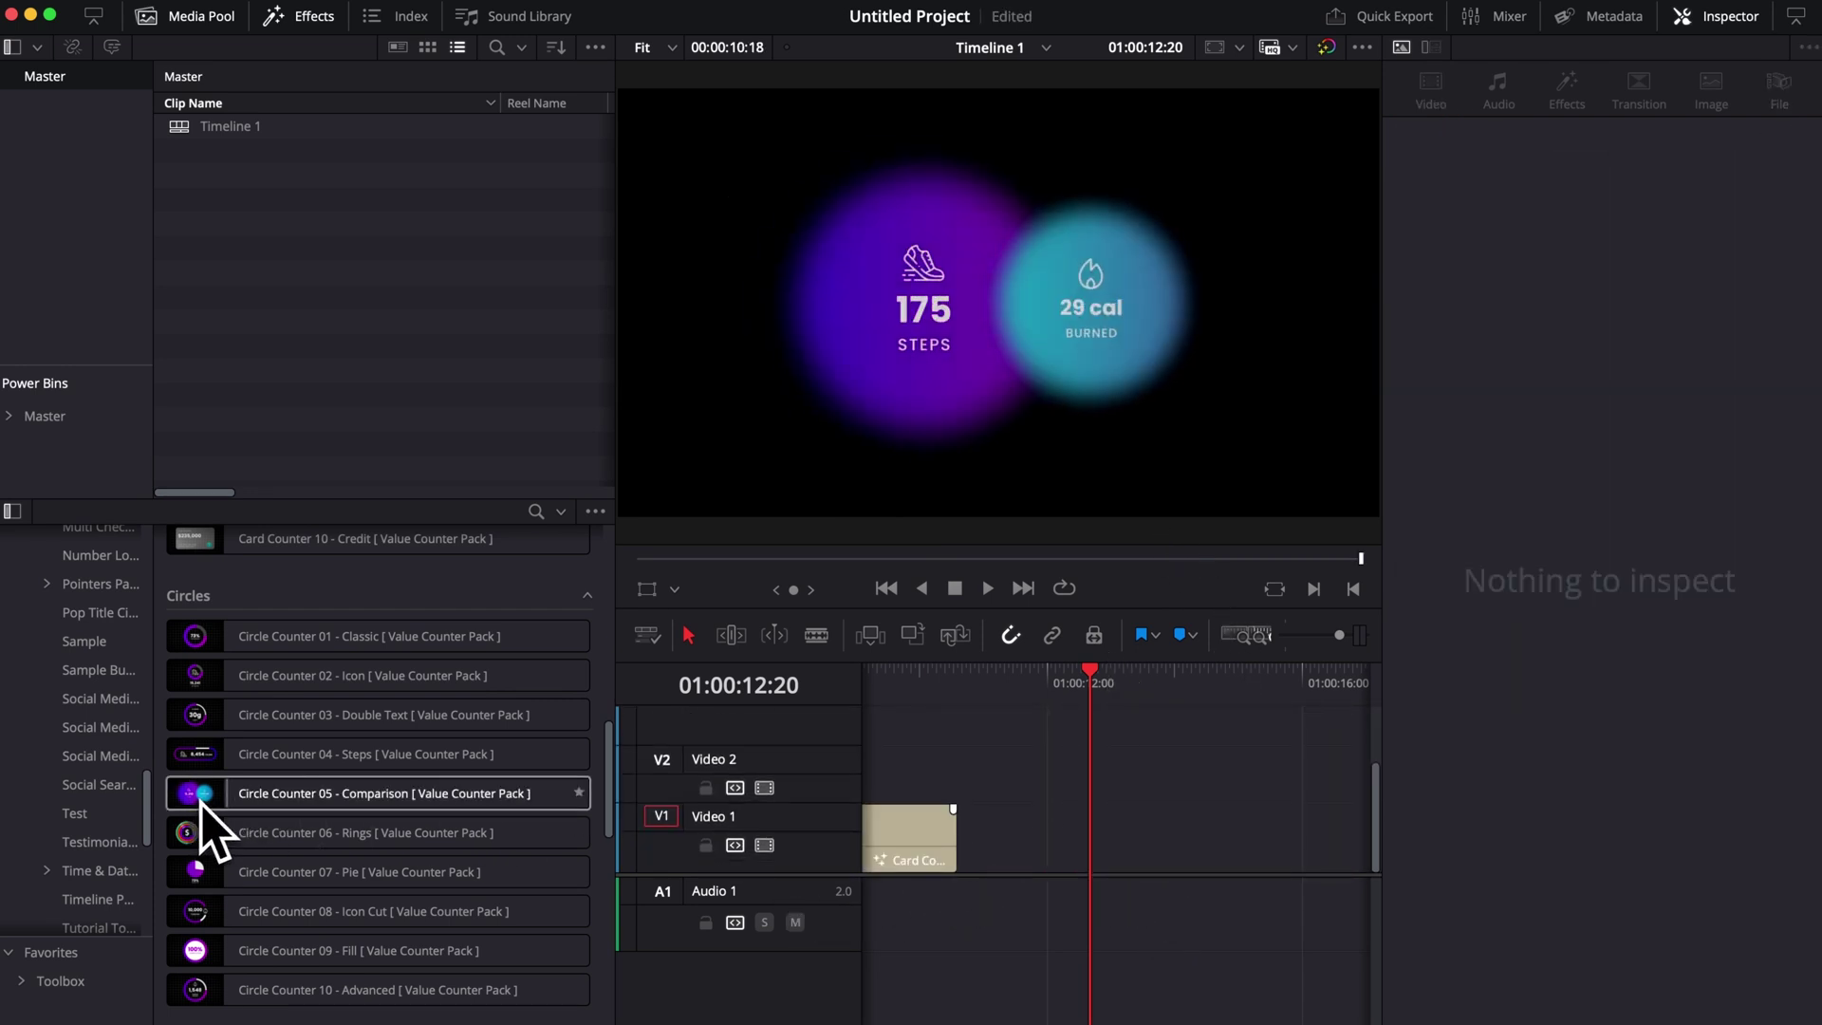
drag(233, 802, 1167, 840)
click(1261, 689)
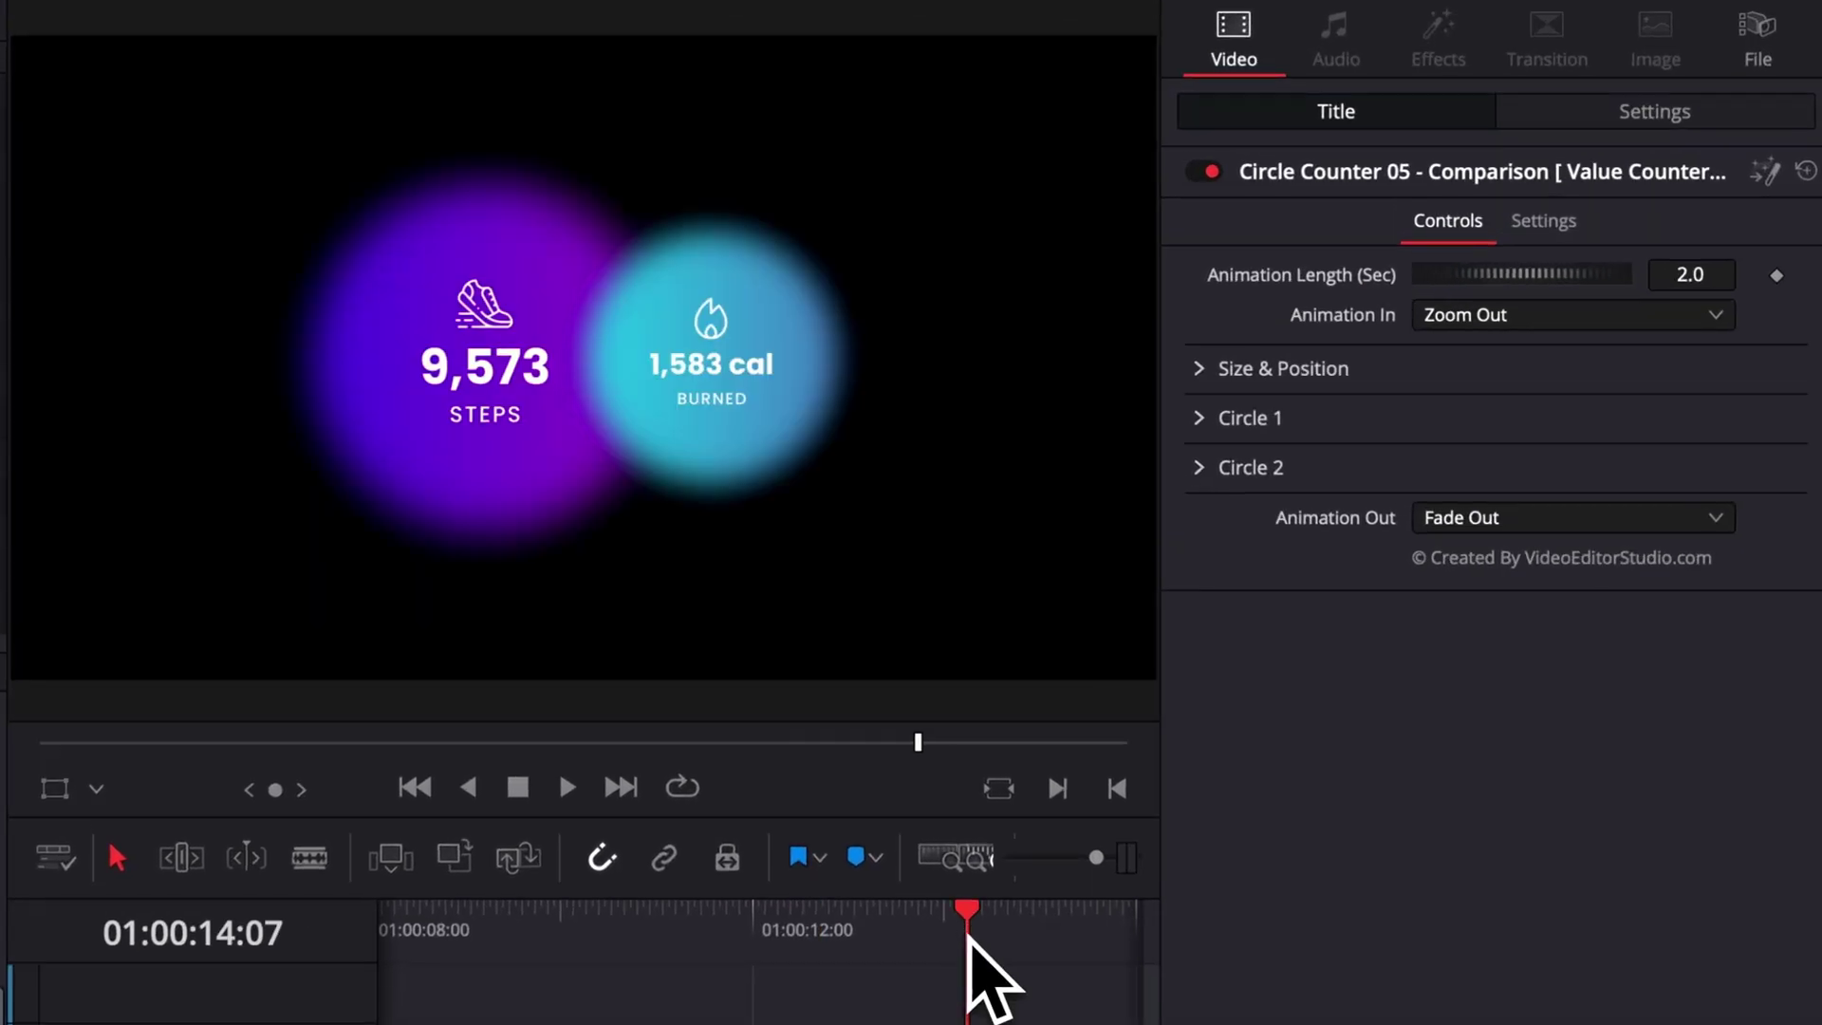
drag(968, 937, 990, 941)
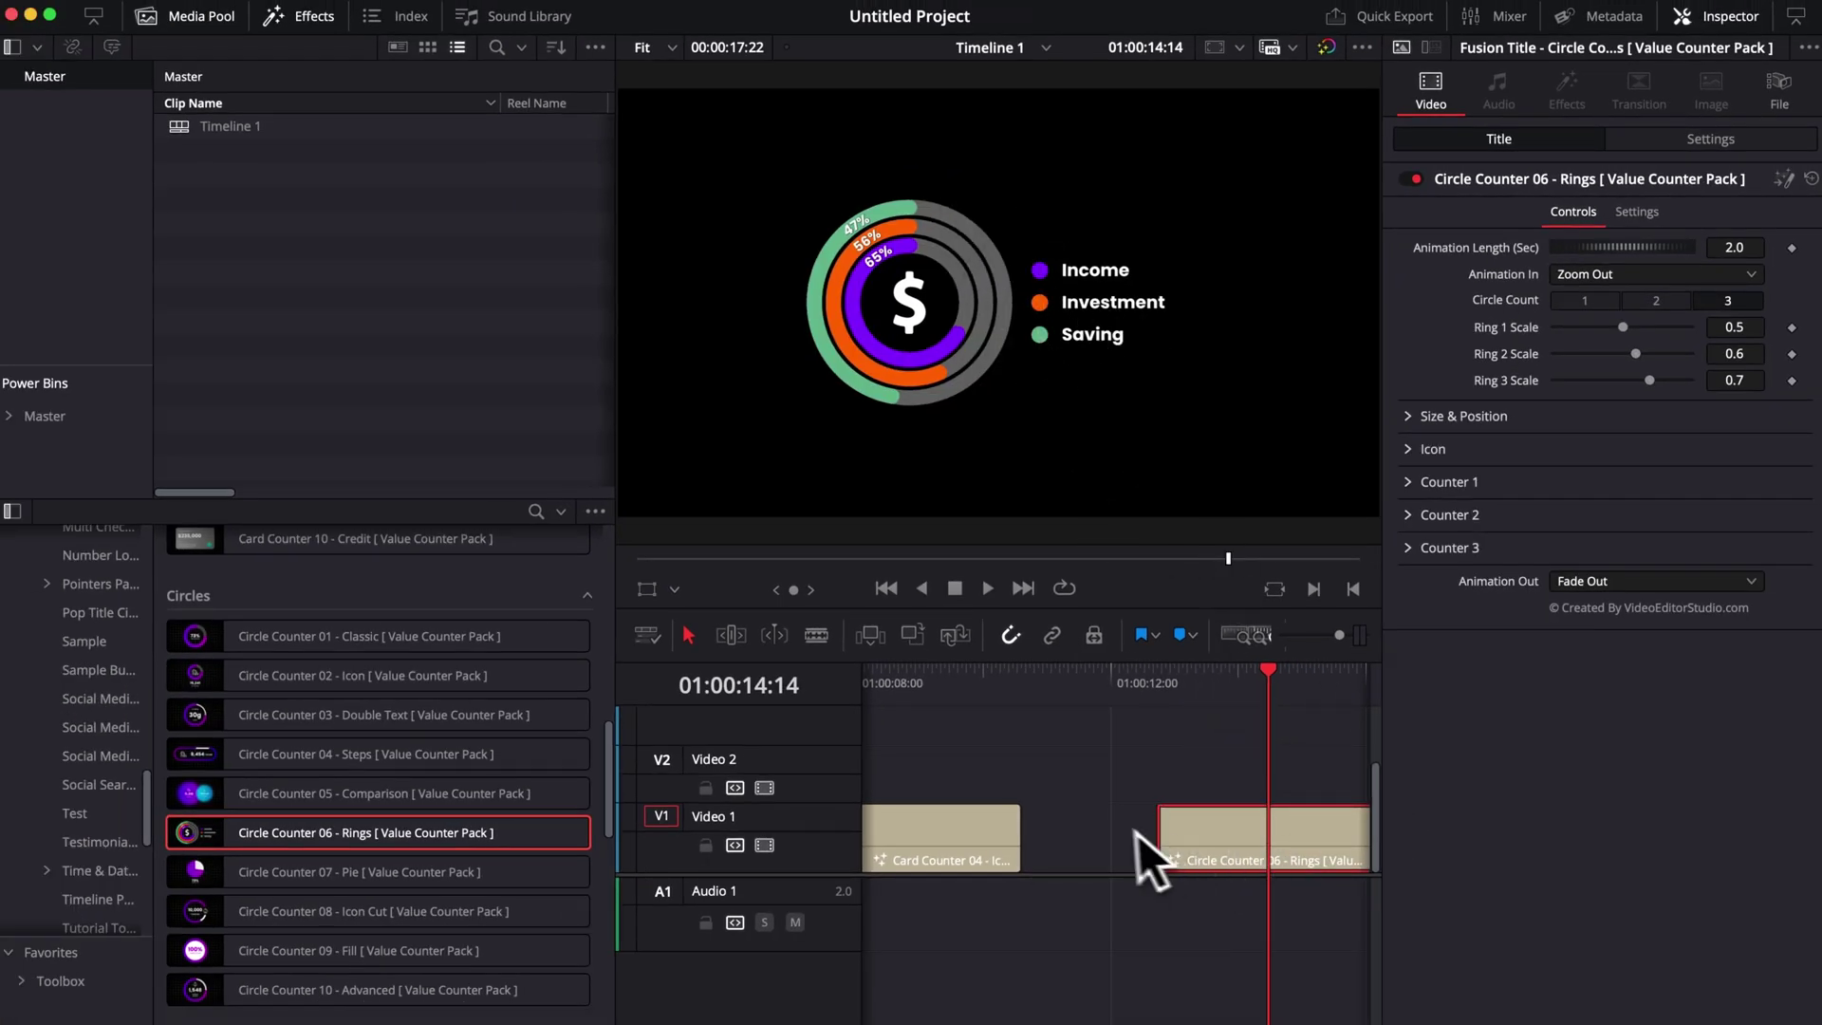
Set the ring counter's Circle Count to 1, then 2, then back to 3.
scroll(1139, 835, right, 3)
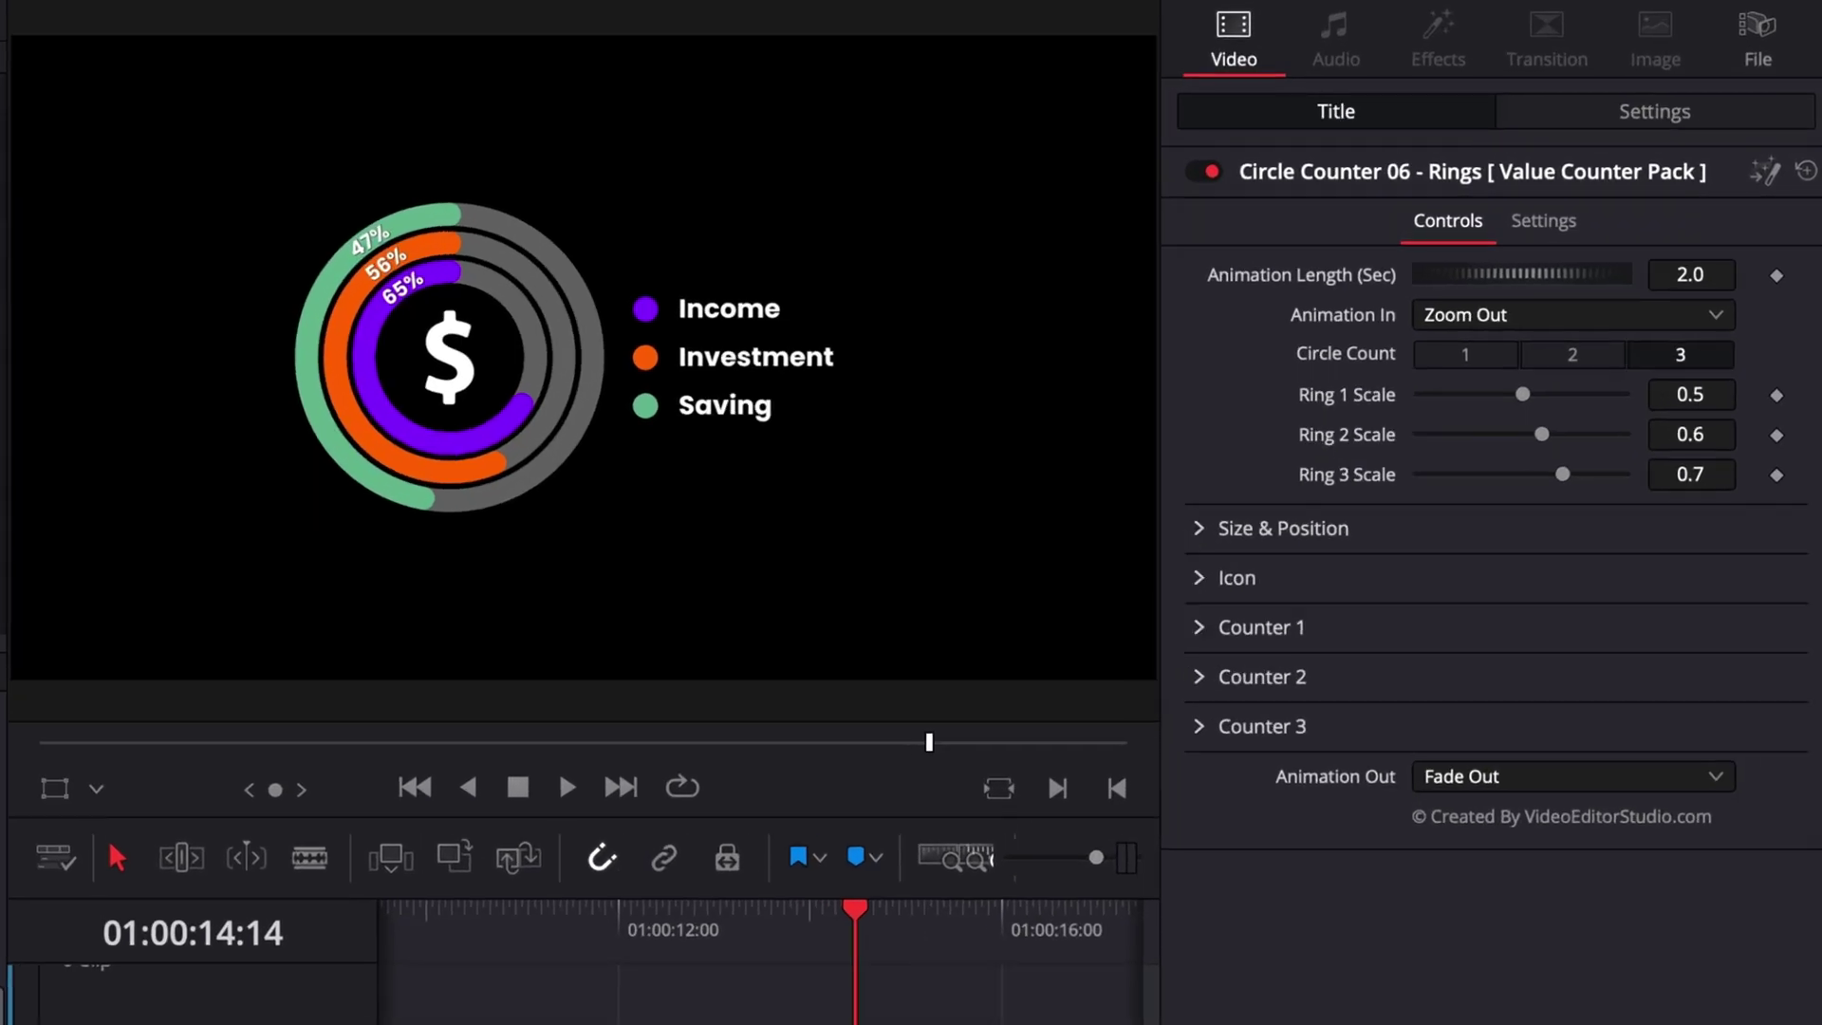
scroll(759, 959, right, 5)
scroll(669, 996, left, 3)
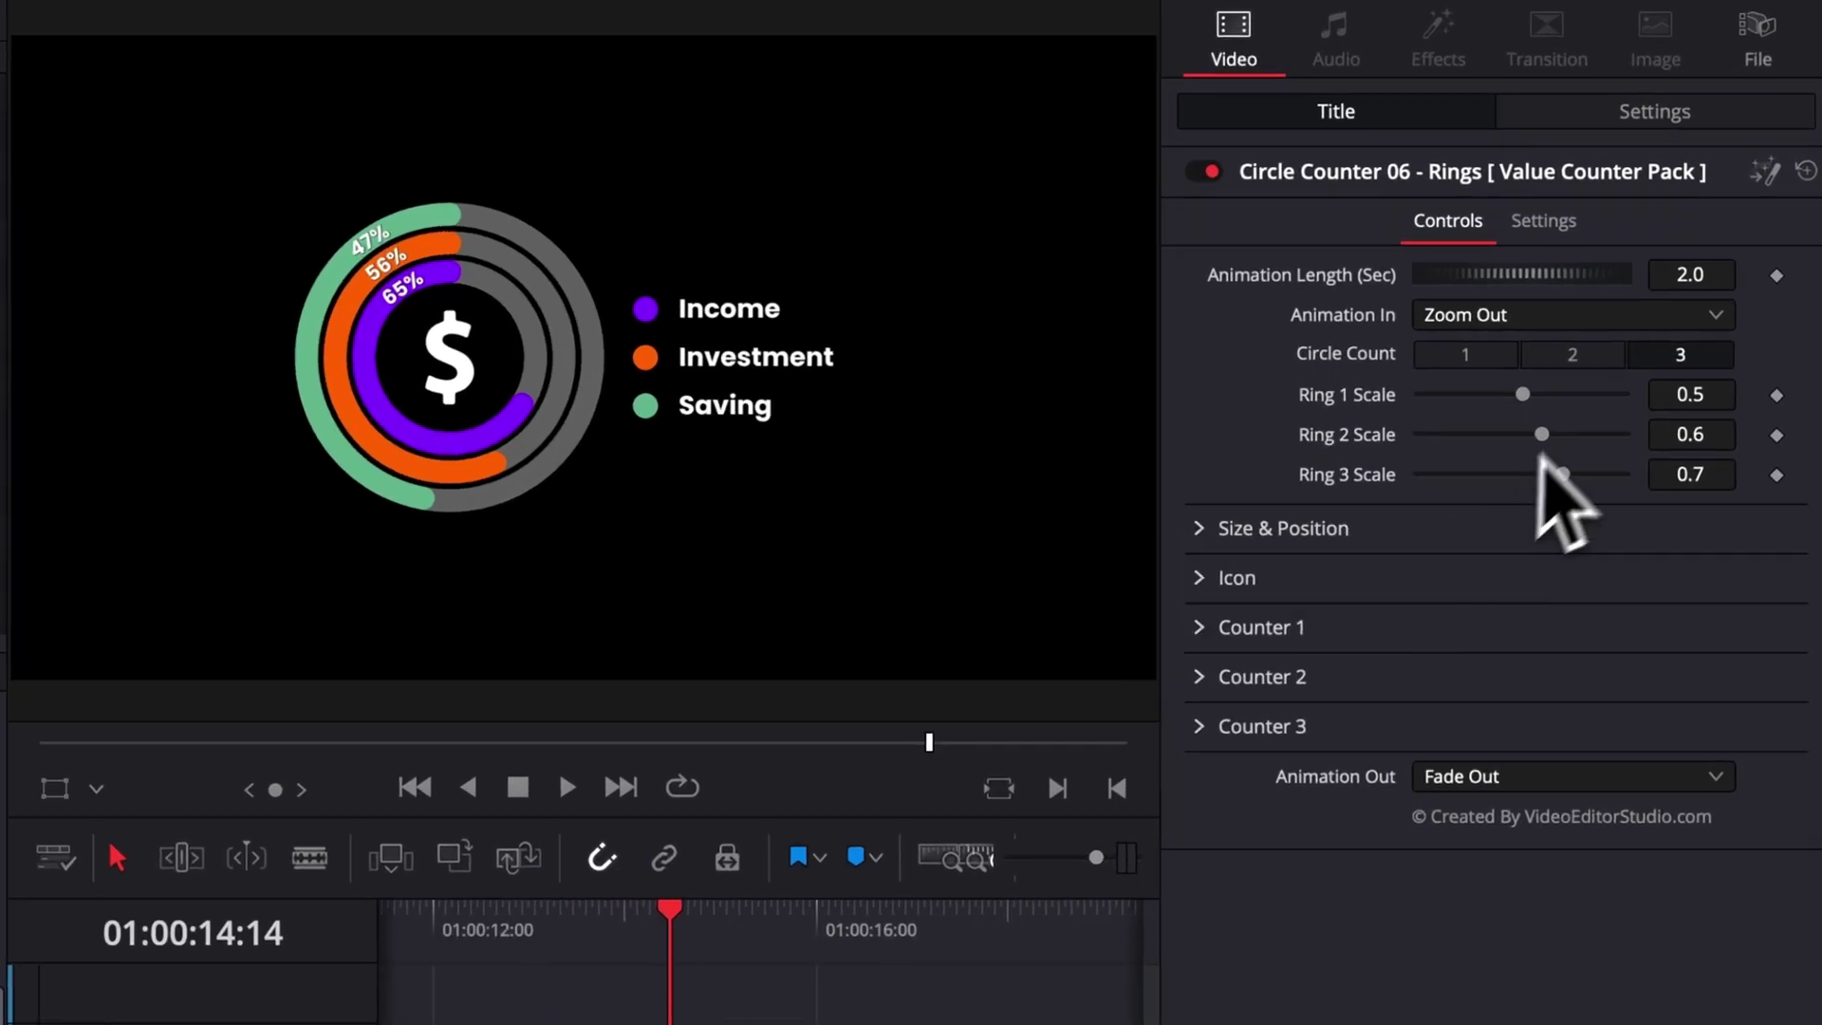
click(1466, 356)
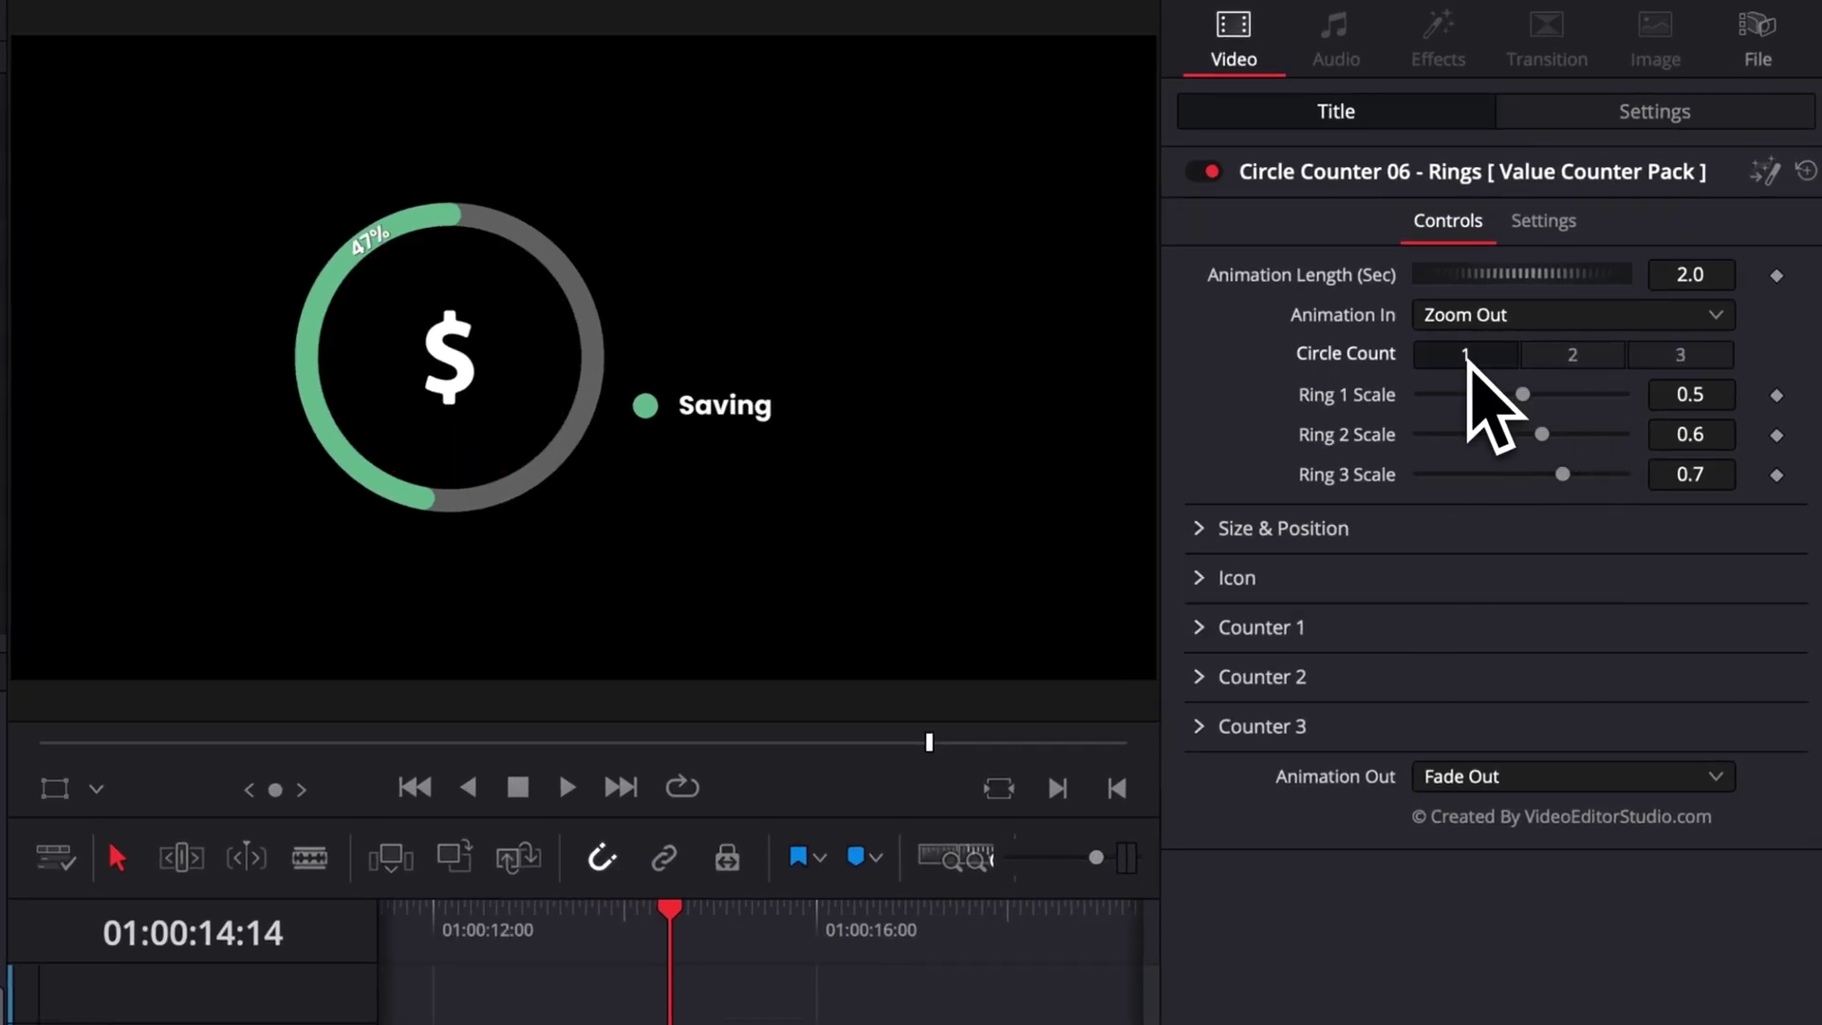
click(1572, 355)
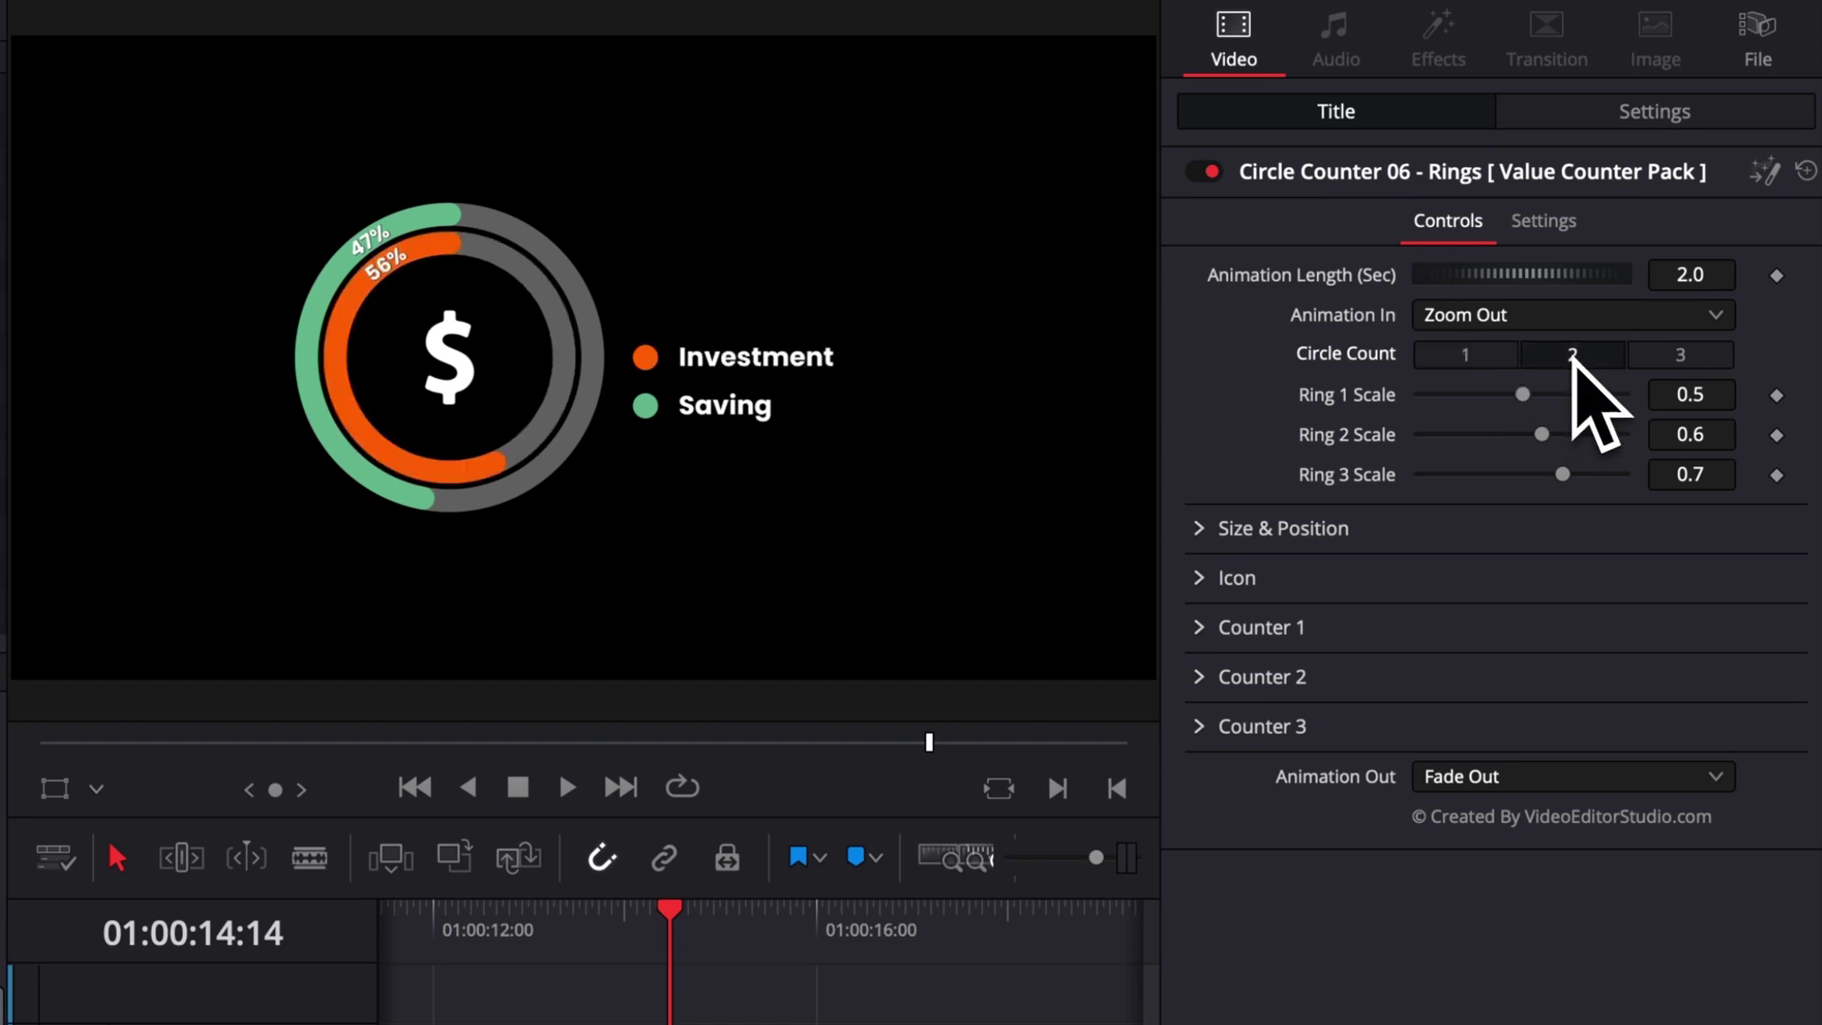
click(1679, 355)
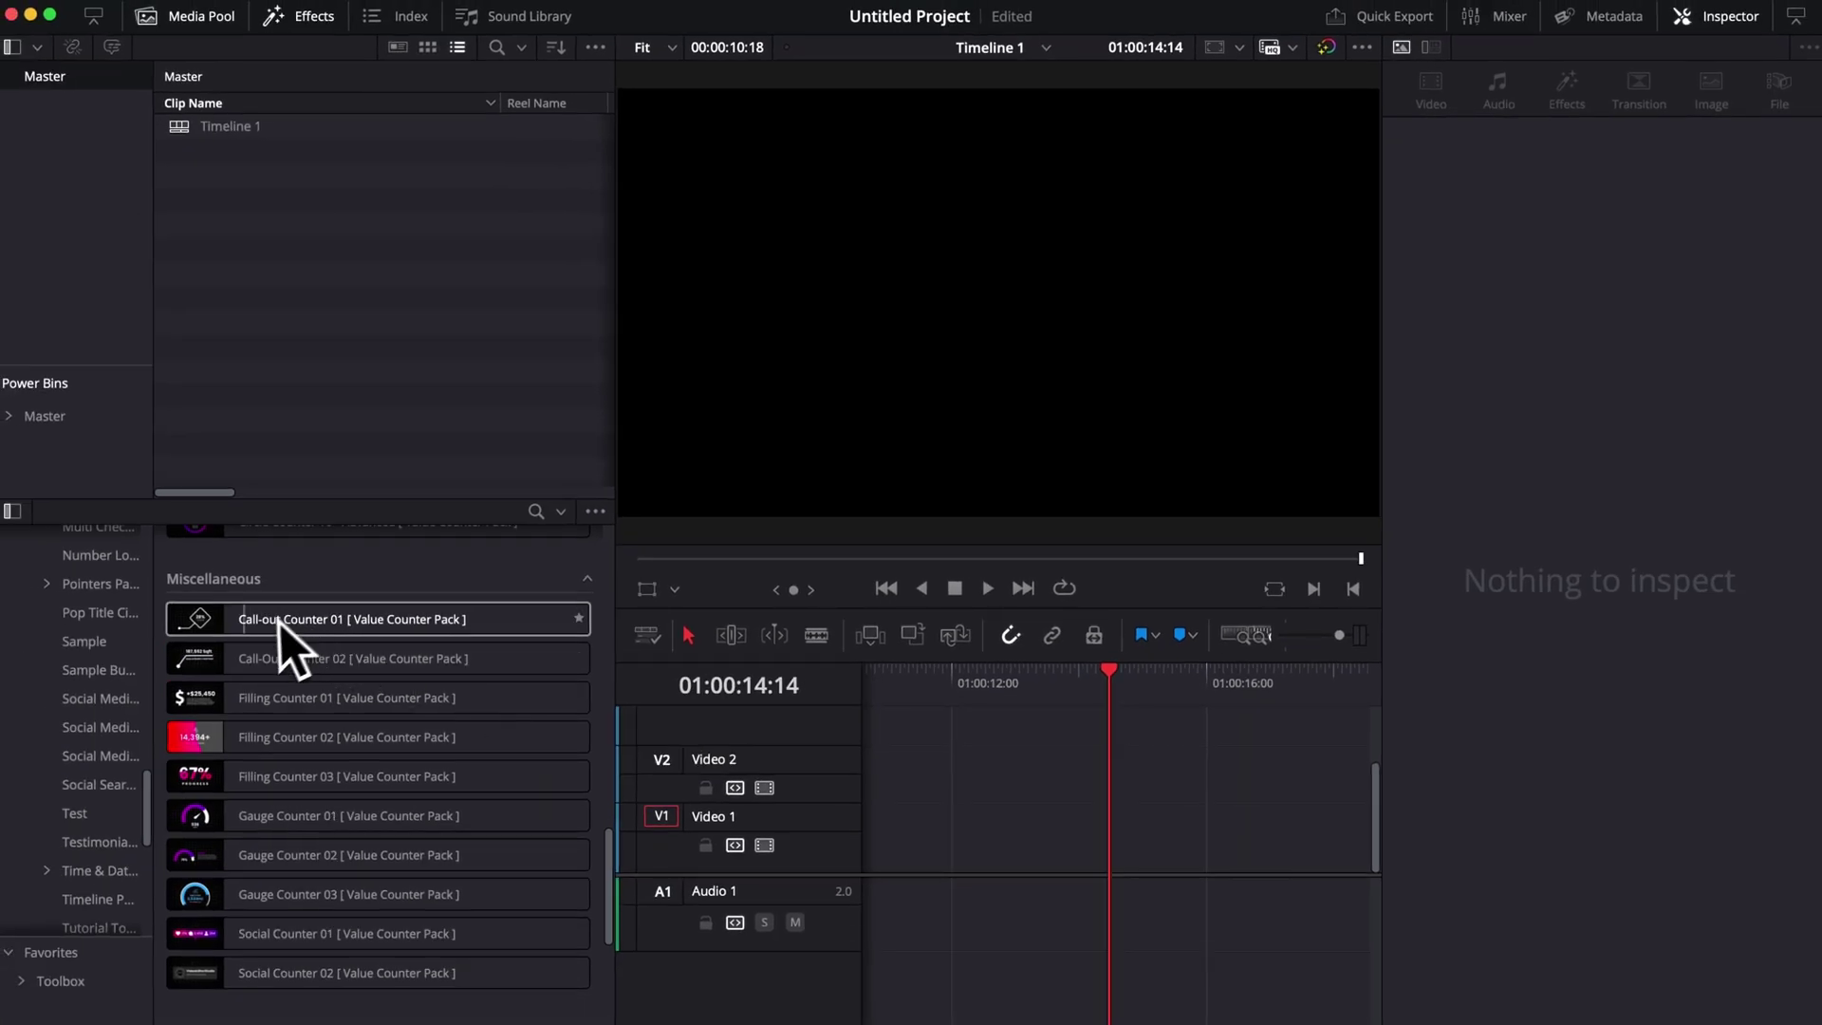
Place the counter title on V1 and scrub to show Filling Counter 01 counting to +$25,450.
drag(232, 634, 925, 911)
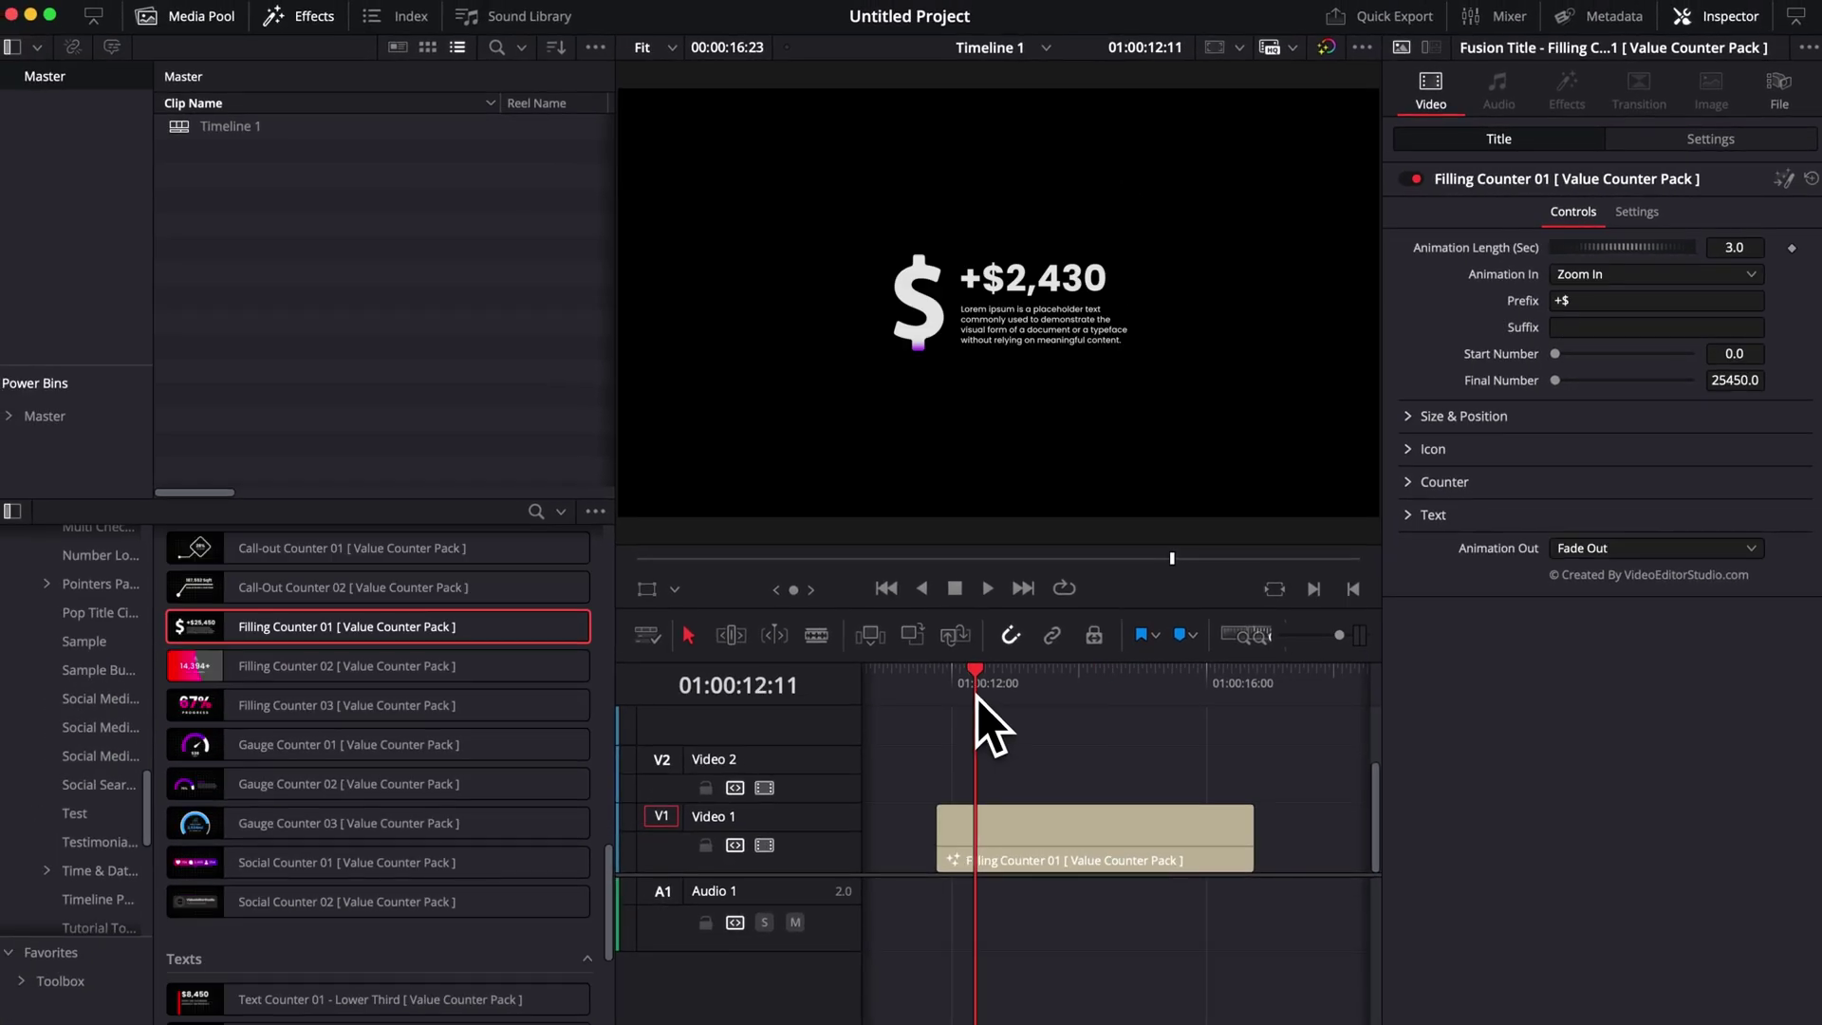
drag(980, 692, 1096, 687)
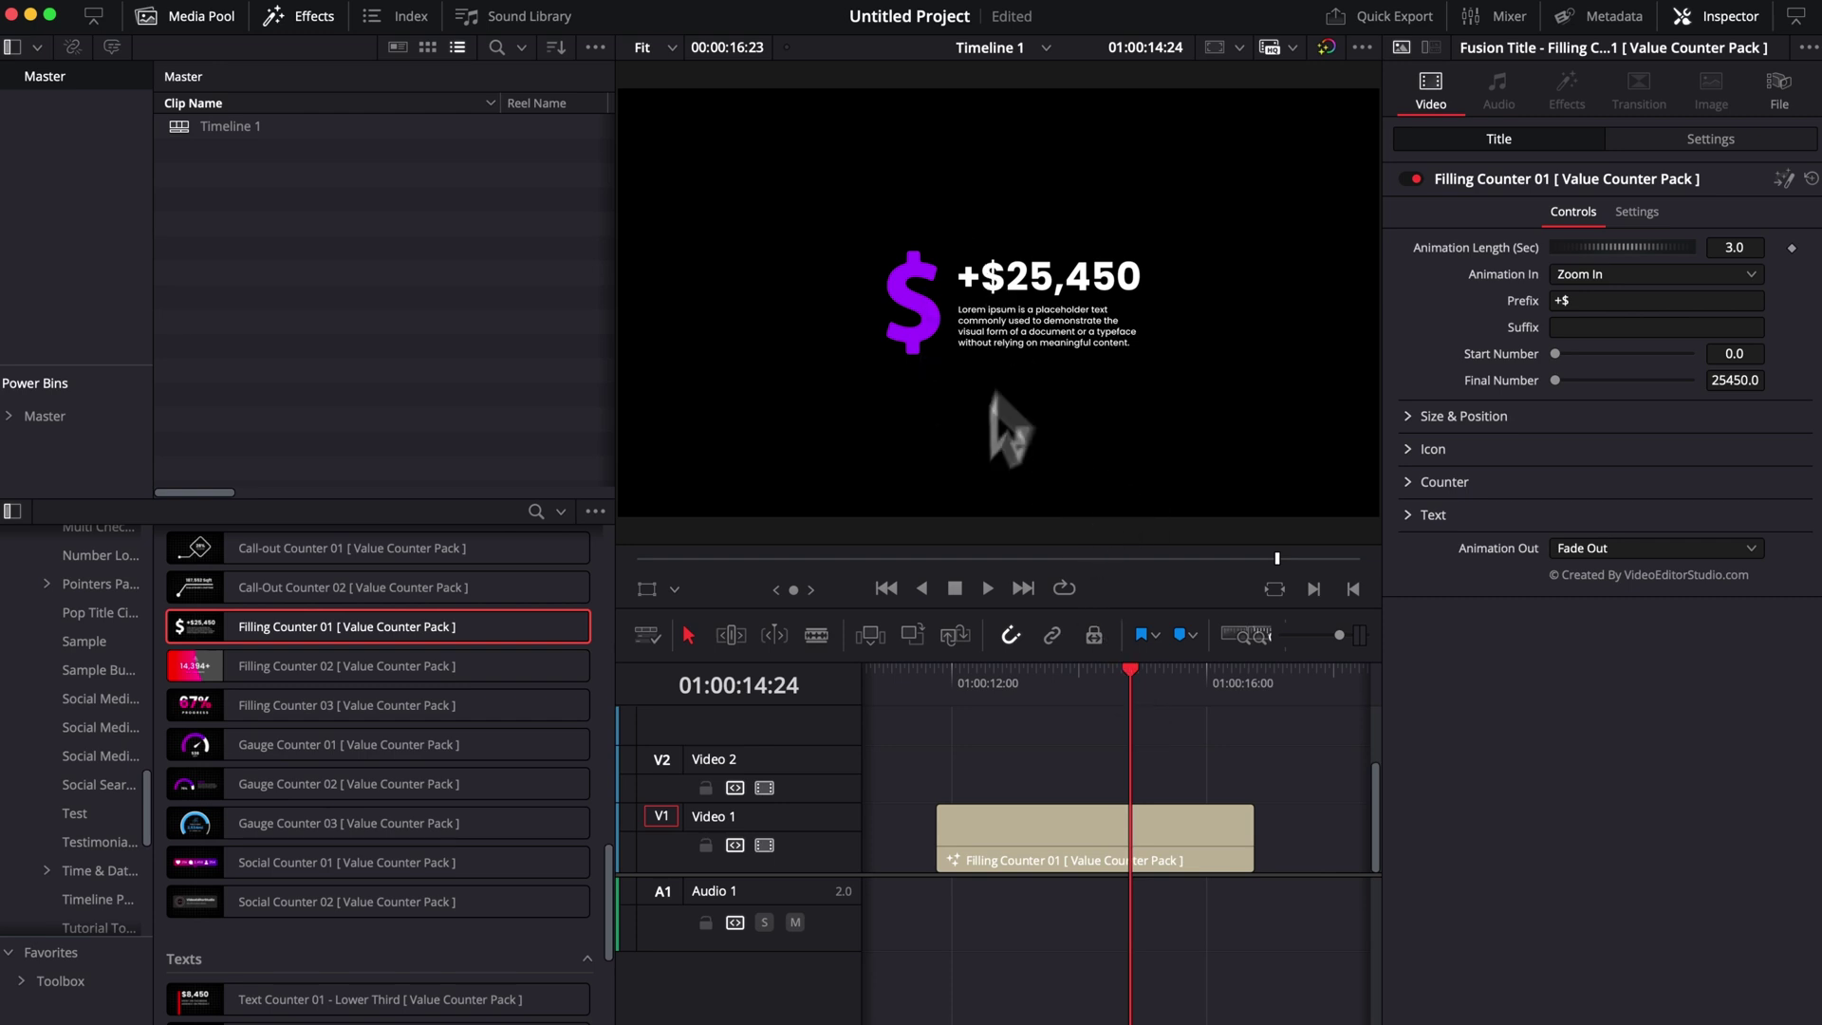